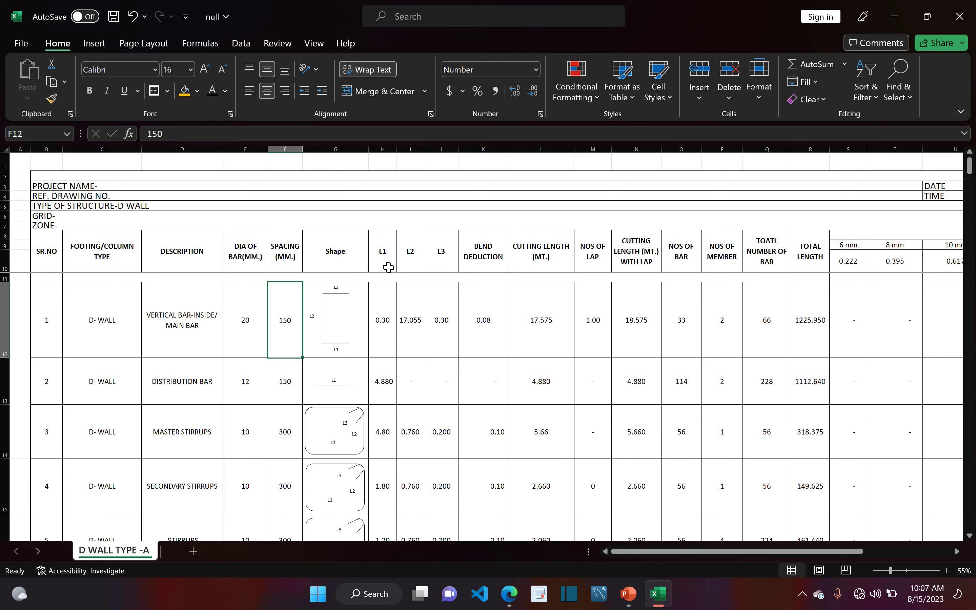
Review the L1, L2, L3 and bend deduction entries of the vertical main bar, checking the wall dimensions in the PowerPoint slide
{"action": "left_click", "coordinate": [383, 333]}
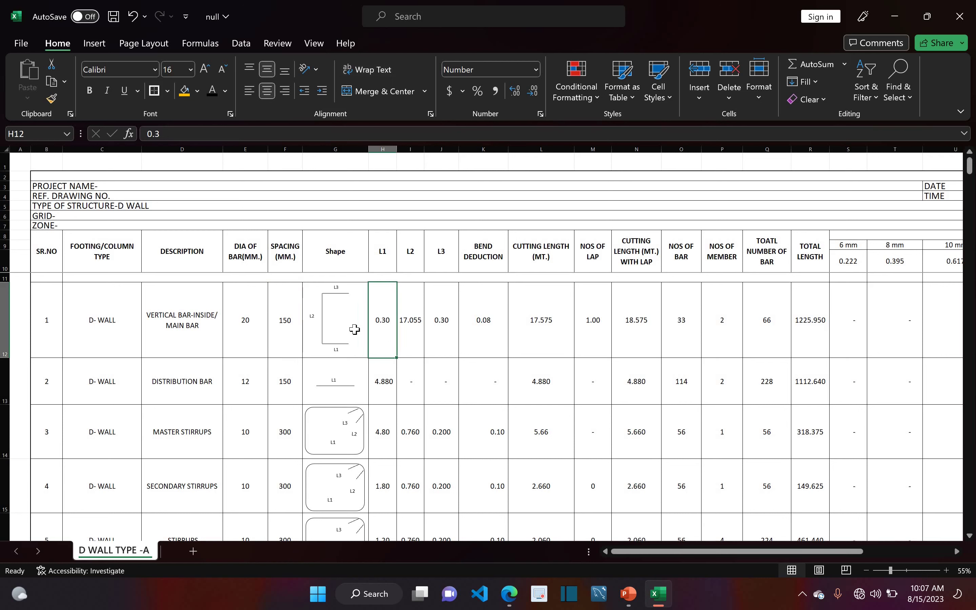
{"action": "left_click", "coordinate": [416, 345]}
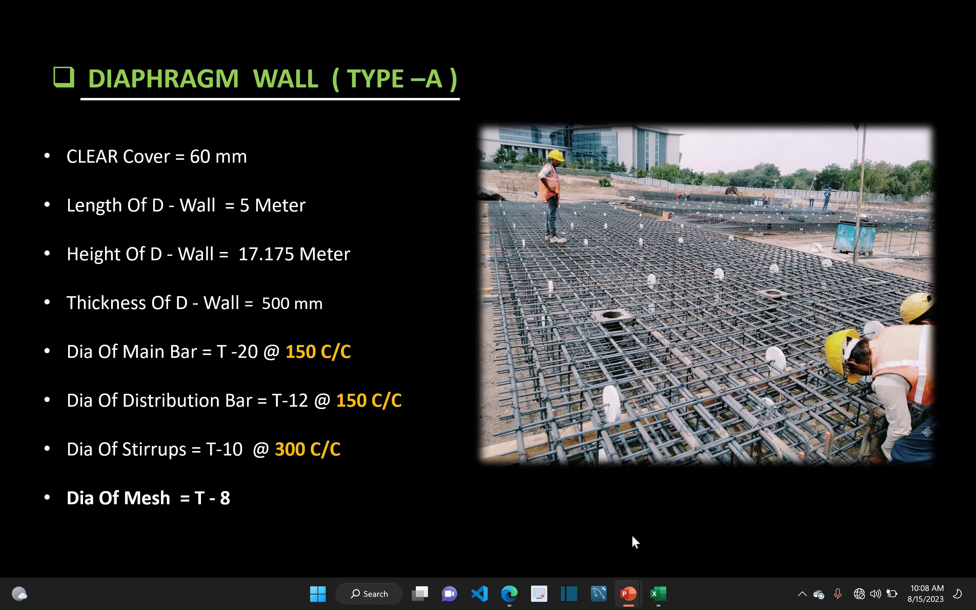
{"action": "left_click", "coordinate": [661, 601]}
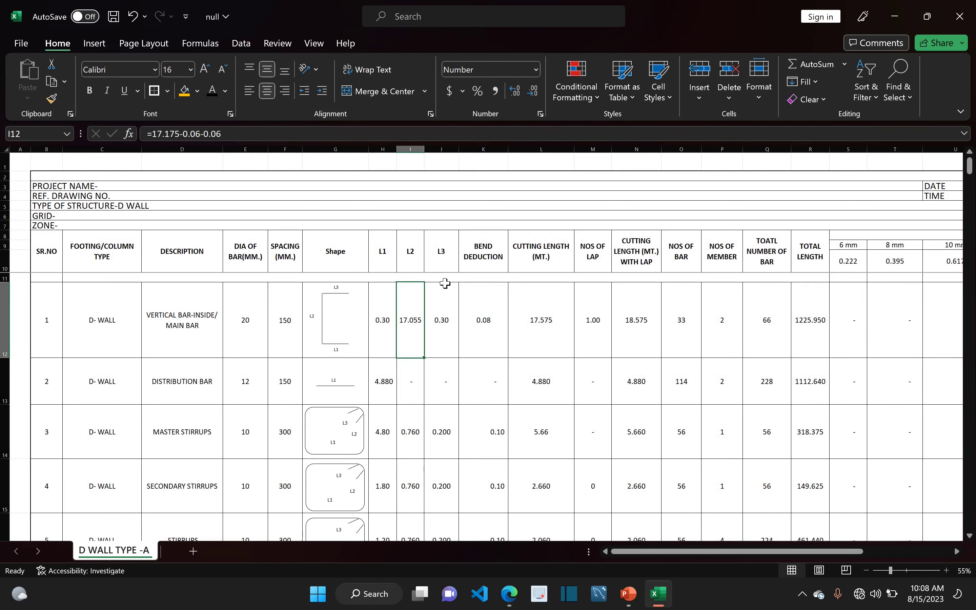
{"action": "key", "text": "Right"}
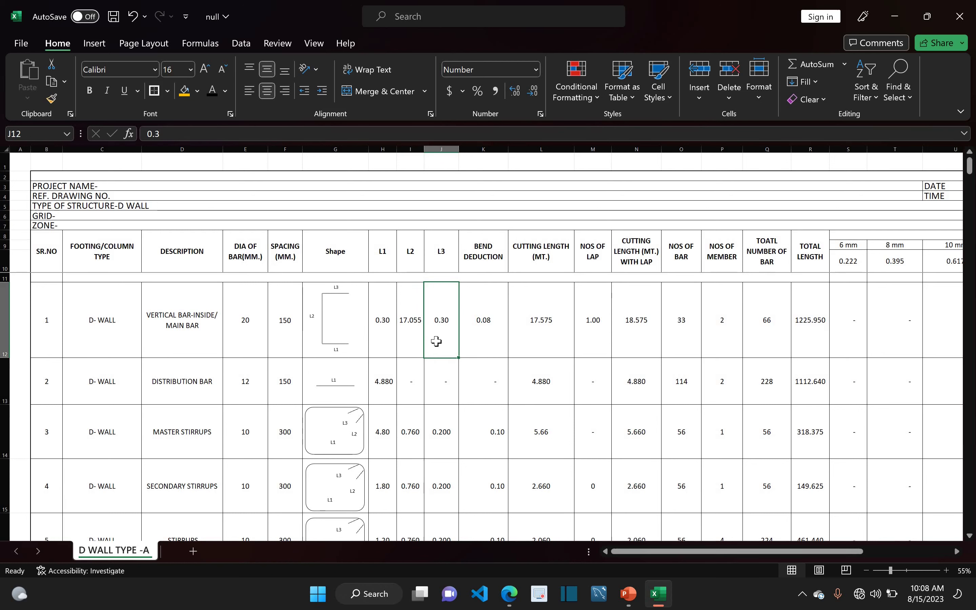
{"action": "key", "text": "Right"}
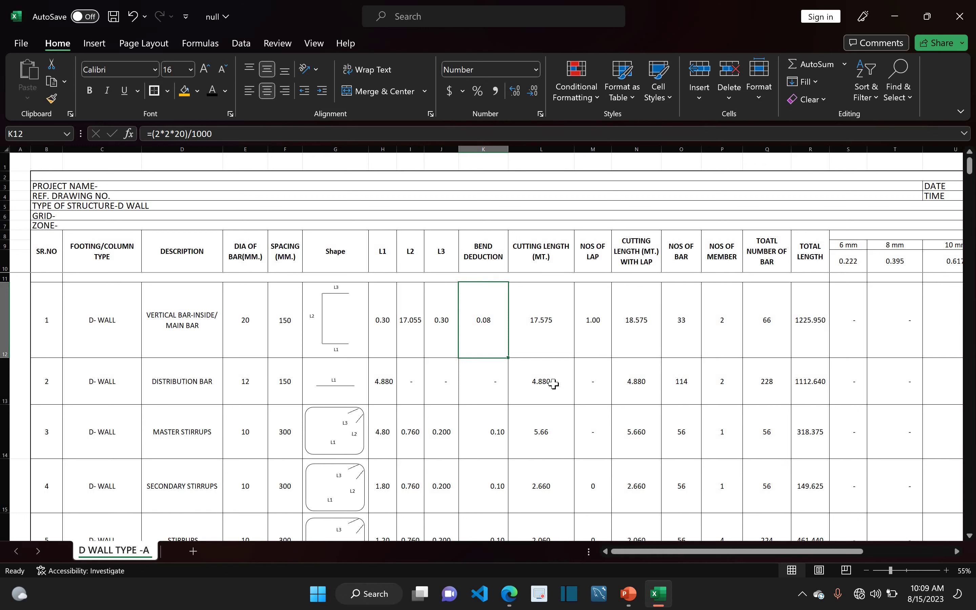
Examine the vertical main bar row, comparing its bend deduction formula with its cutting length formula
{"action": "key", "text": "Right"}
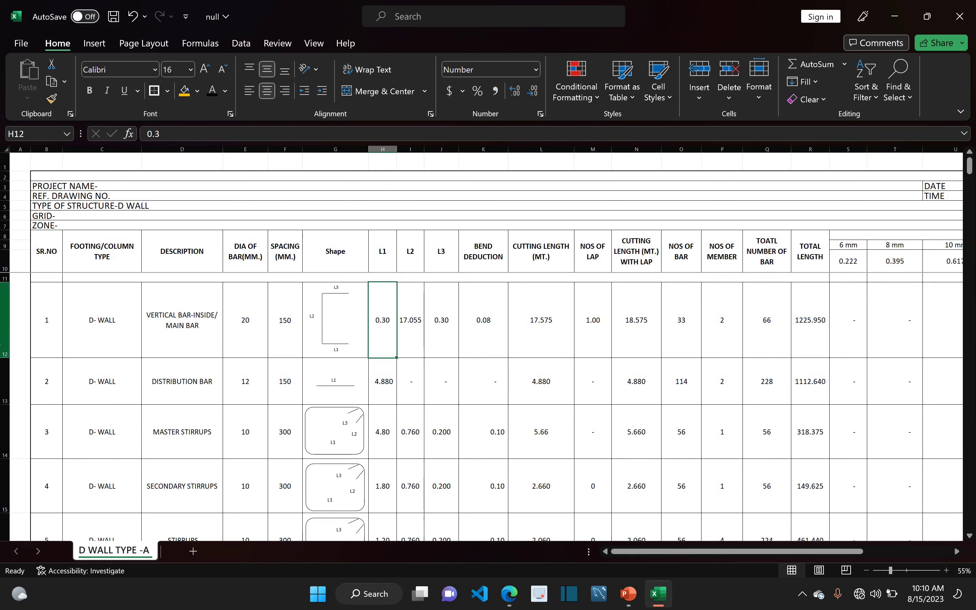
{"action": "left_click", "coordinate": [5, 345]}
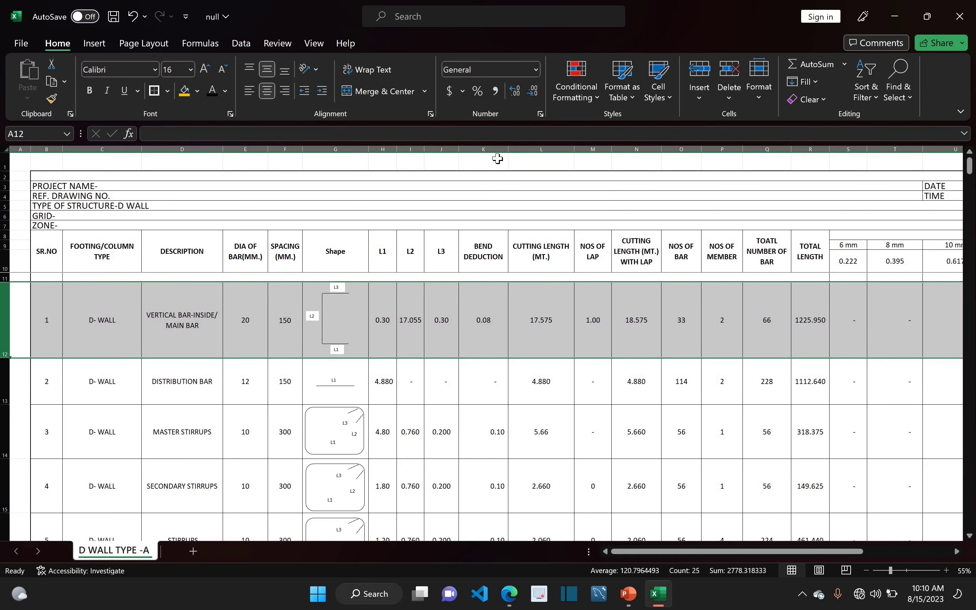
{"action": "left_click", "coordinate": [469, 335]}
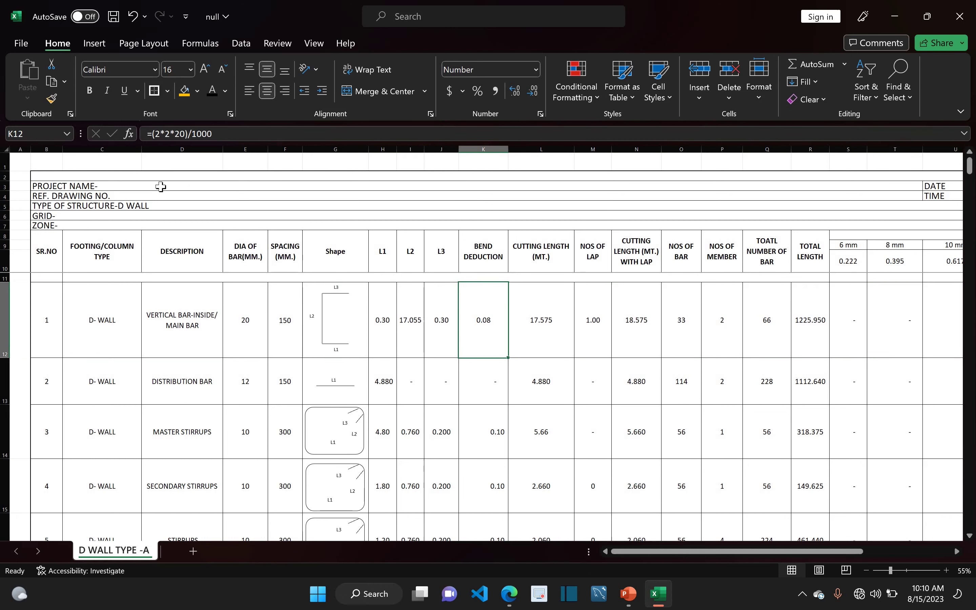
{"action": "key", "text": "Right"}
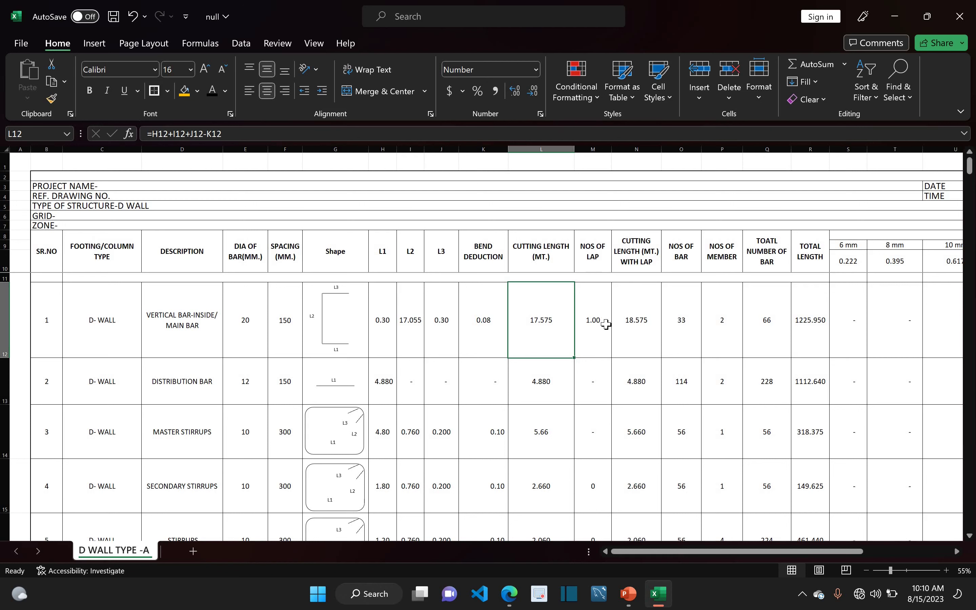
Inspect the main bar's number of laps and compare its cutting length formulas without and with lap
{"action": "left_click", "coordinate": [592, 335]}
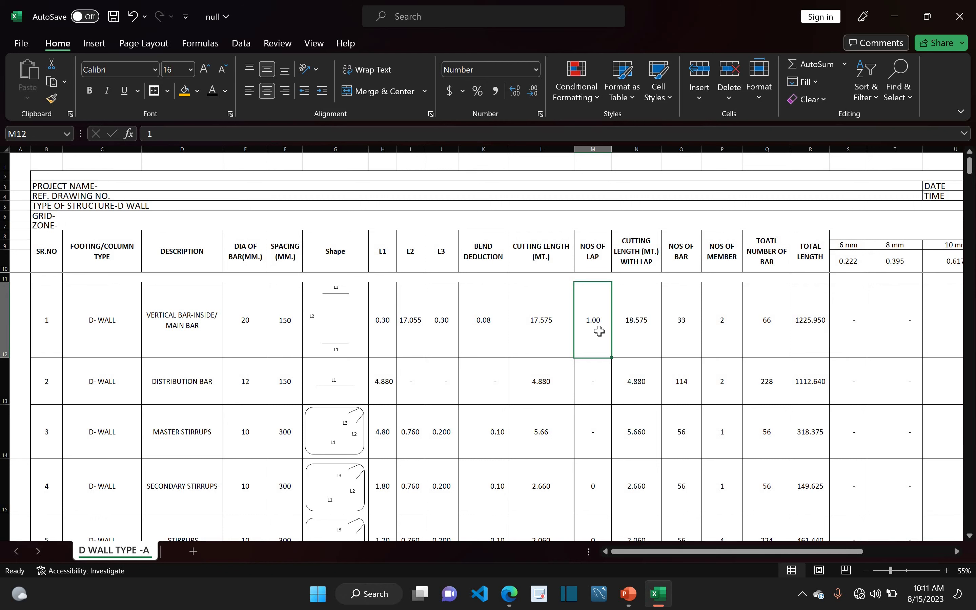
{"action": "left_click", "coordinate": [624, 337]}
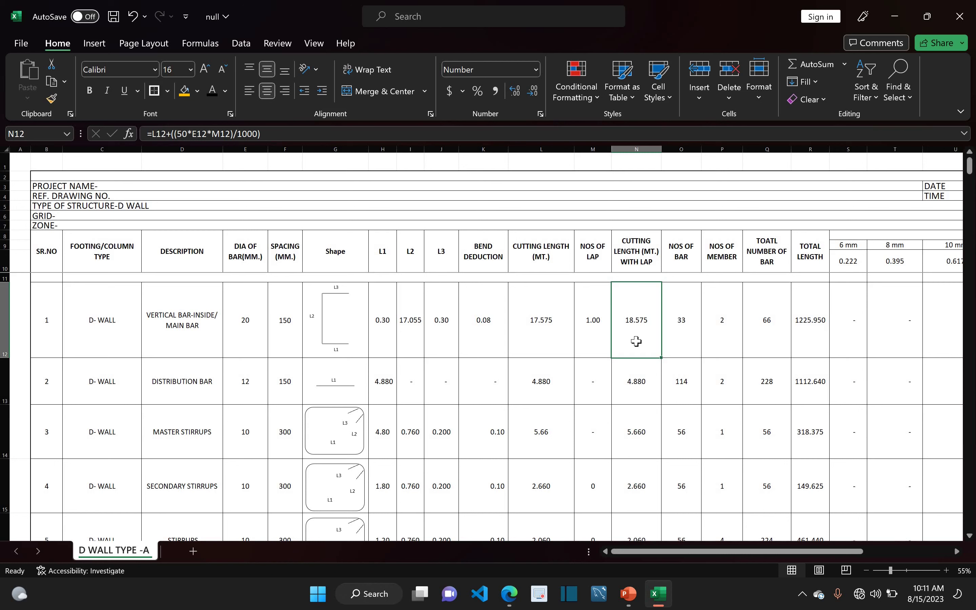
{"action": "left_click", "coordinate": [543, 332]}
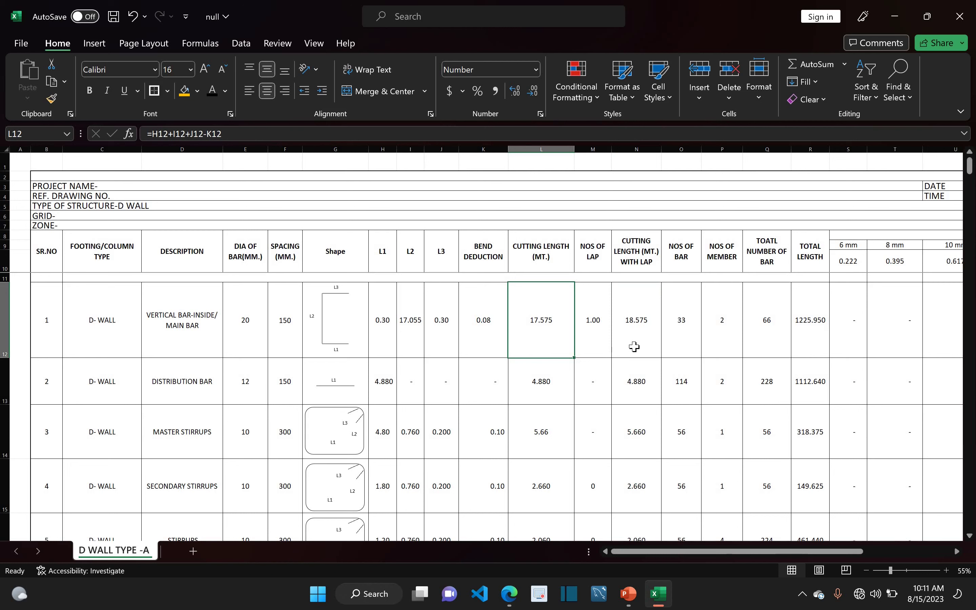
{"action": "left_click", "coordinate": [616, 344]}
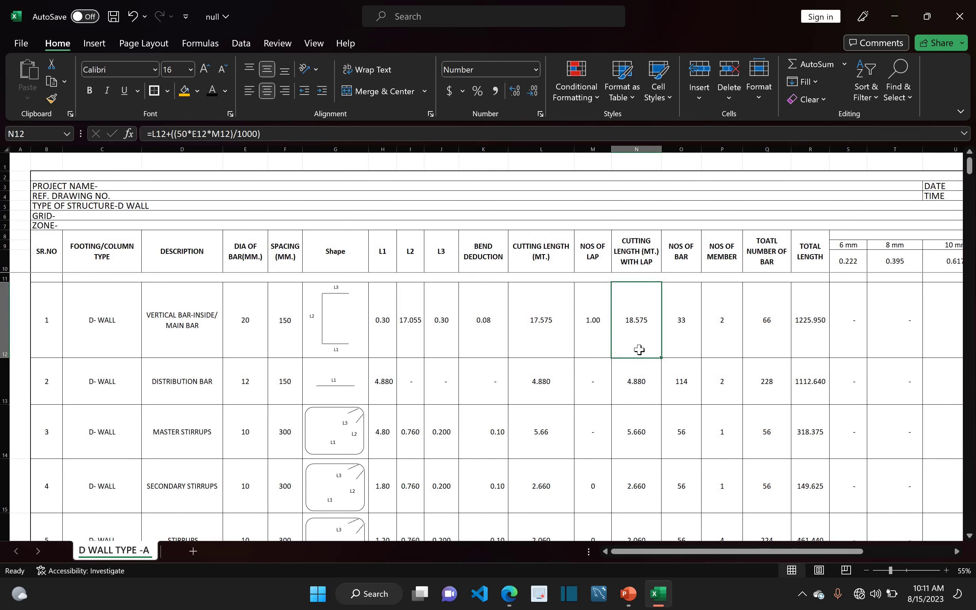
{"action": "left_click", "coordinate": [543, 335]}
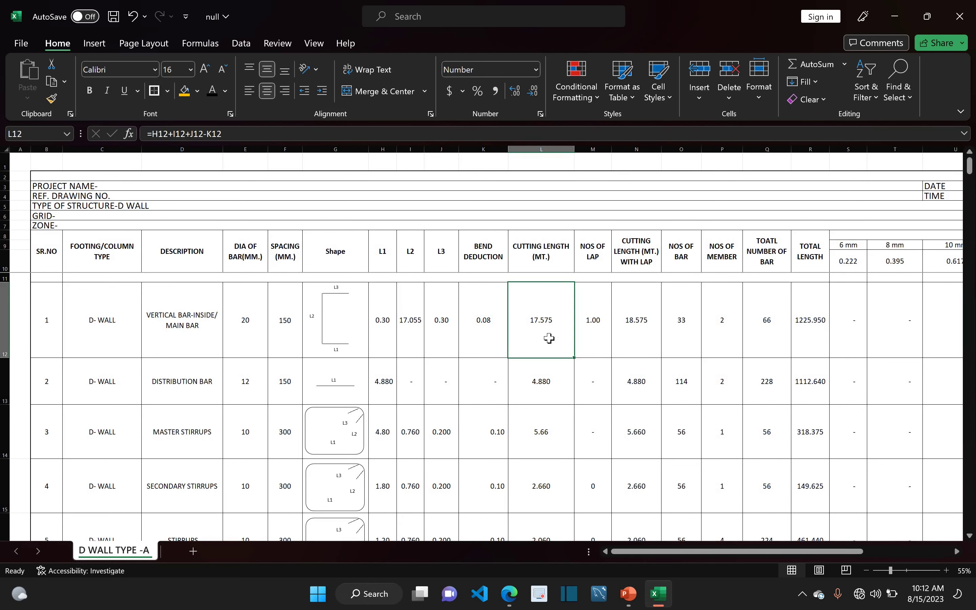
{"action": "left_click", "coordinate": [639, 345]}
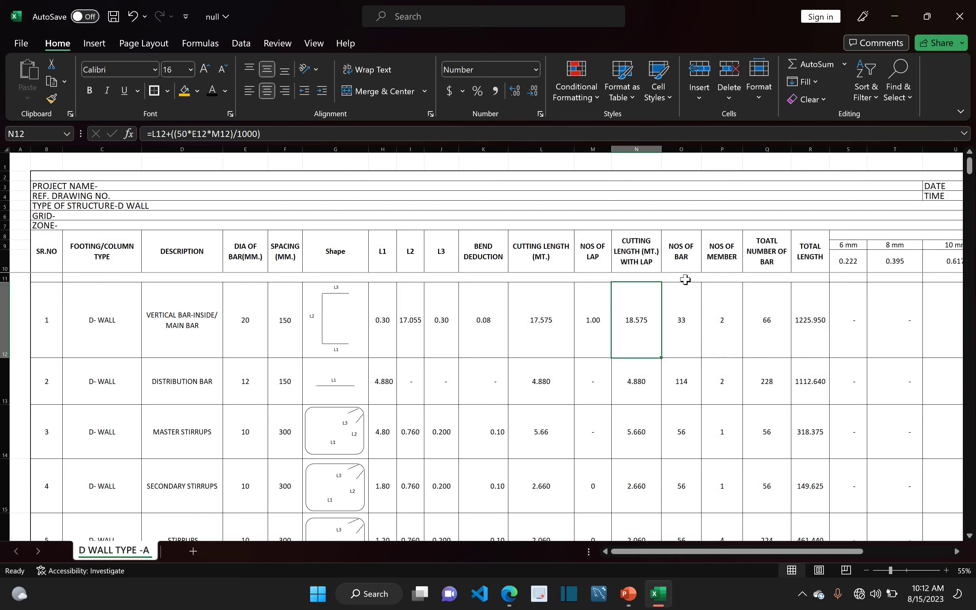
Check the main bar's number-of-bars formula against the D-wall structure drawing in Edge and the Type-A slide in PowerPoint
{"action": "left_click", "coordinate": [683, 306]}
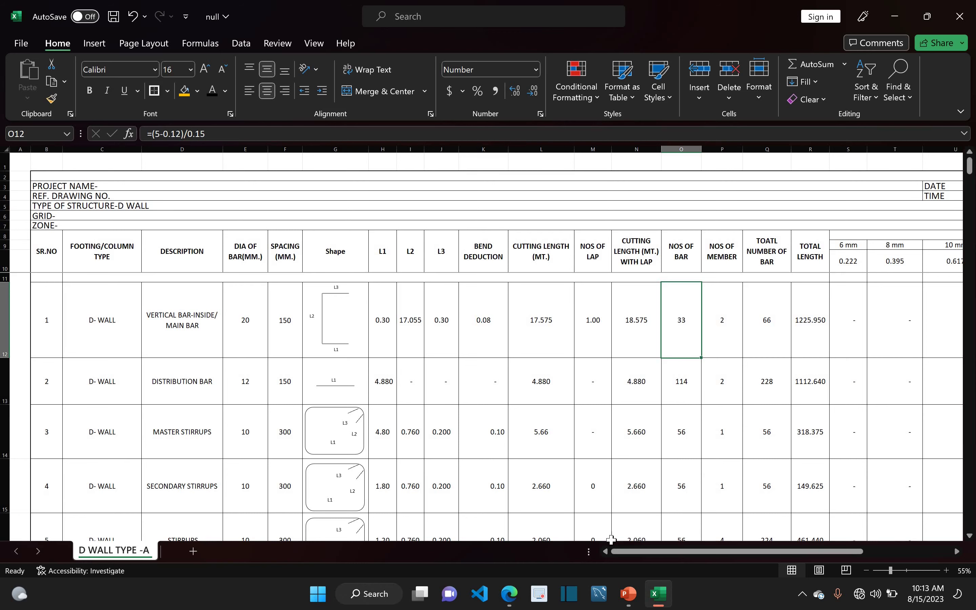
{"action": "left_click", "coordinate": [509, 593]}
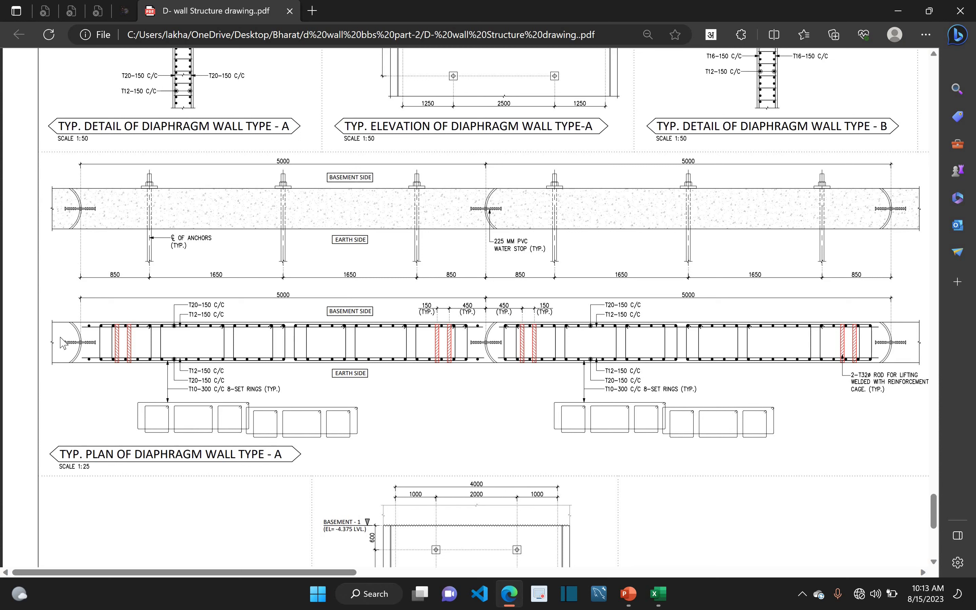
{"action": "scroll", "coordinate": [61, 336], "scroll_direction": "up", "scroll_amount": 5}
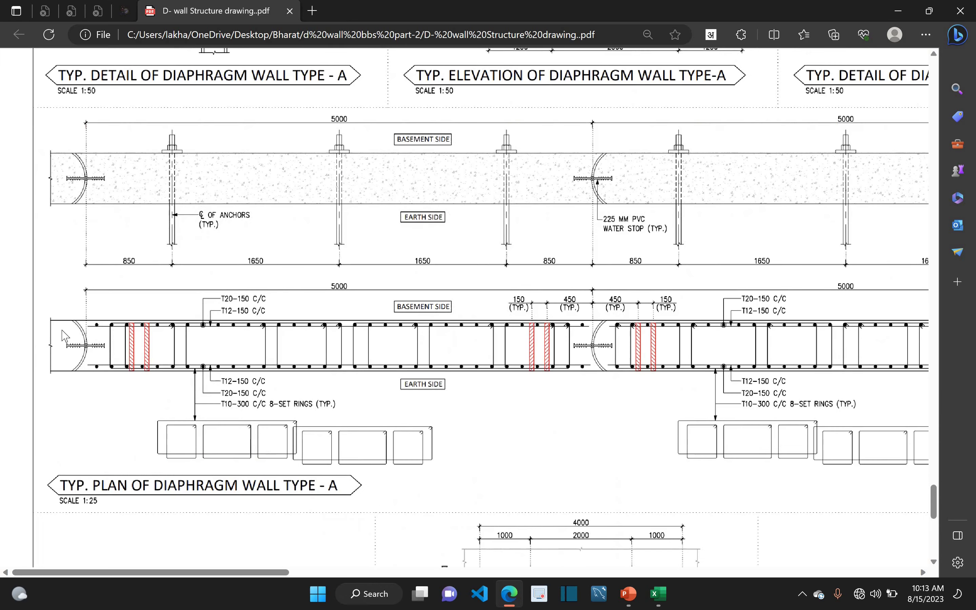
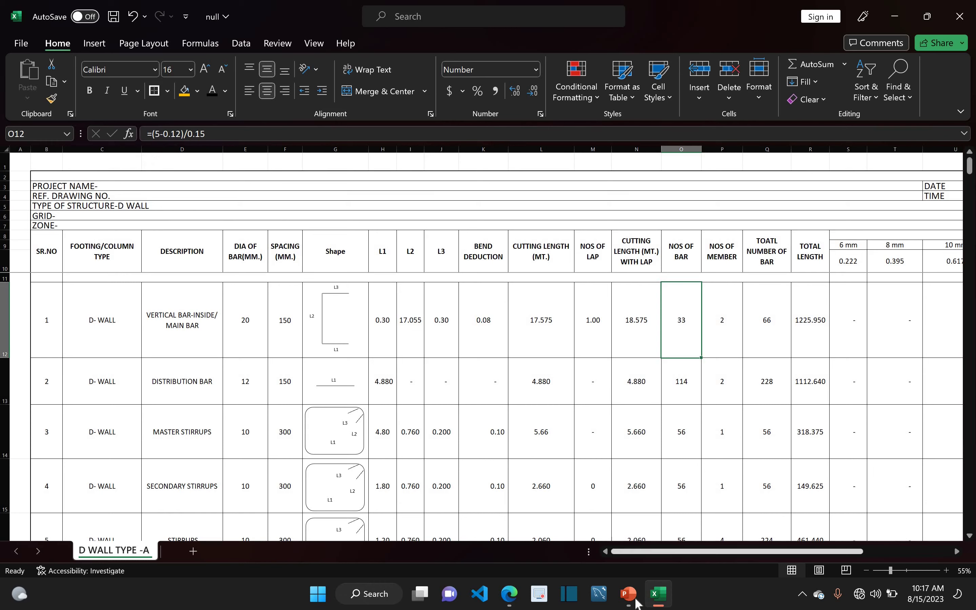
{"action": "mouse_move", "coordinate": [637, 603]}
{"action": "left_click", "coordinate": [702, 521]}
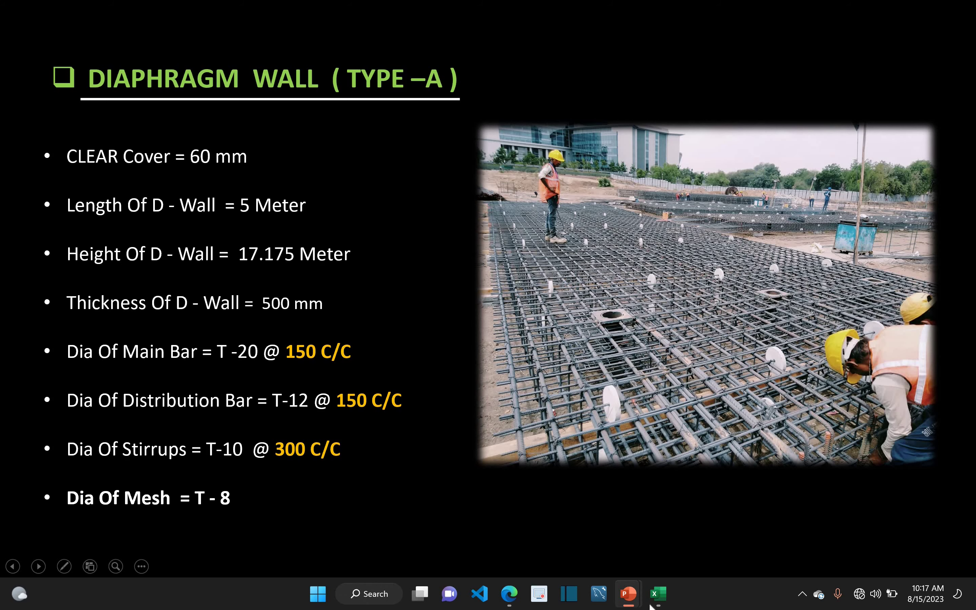
{"action": "left_click", "coordinate": [658, 595]}
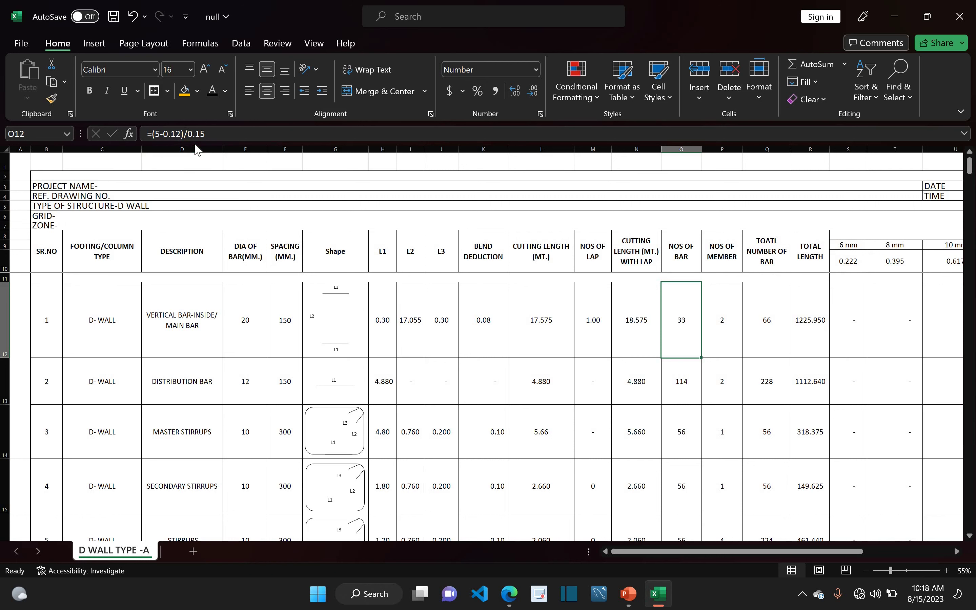
Compare the main bar's spacing with the divisor used in its number-of-bars formula
{"action": "left_click", "coordinate": [279, 338]}
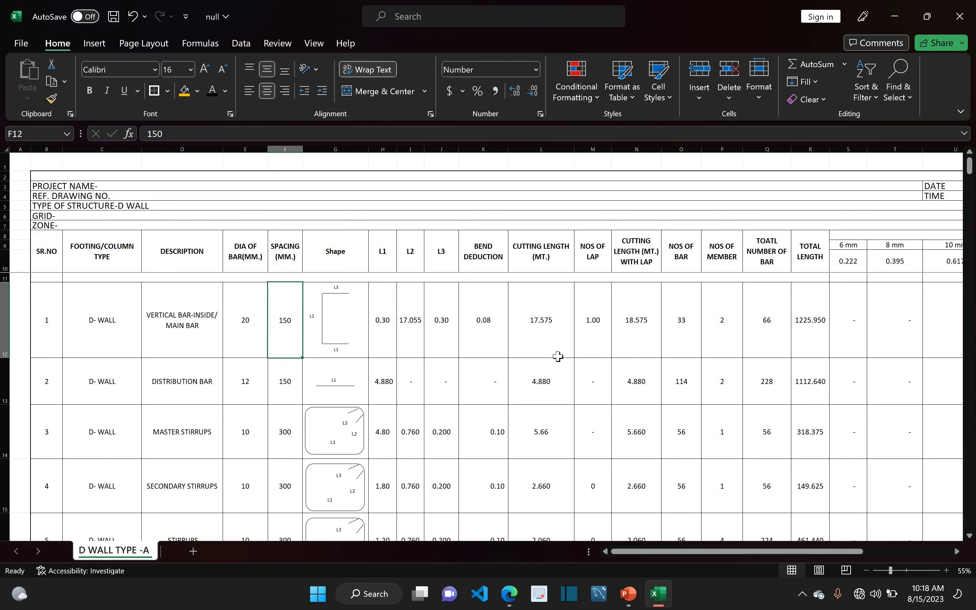
{"action": "key", "text": "Right"}
{"action": "key", "text": "Right"}
{"action": "key", "text": "Right"}
{"action": "key", "text": "Right"}
{"action": "key", "text": "Right"}
{"action": "key", "text": "Right"}
{"action": "key", "text": "Right"}
{"action": "key", "text": "Right"}
{"action": "key", "text": "Right"}
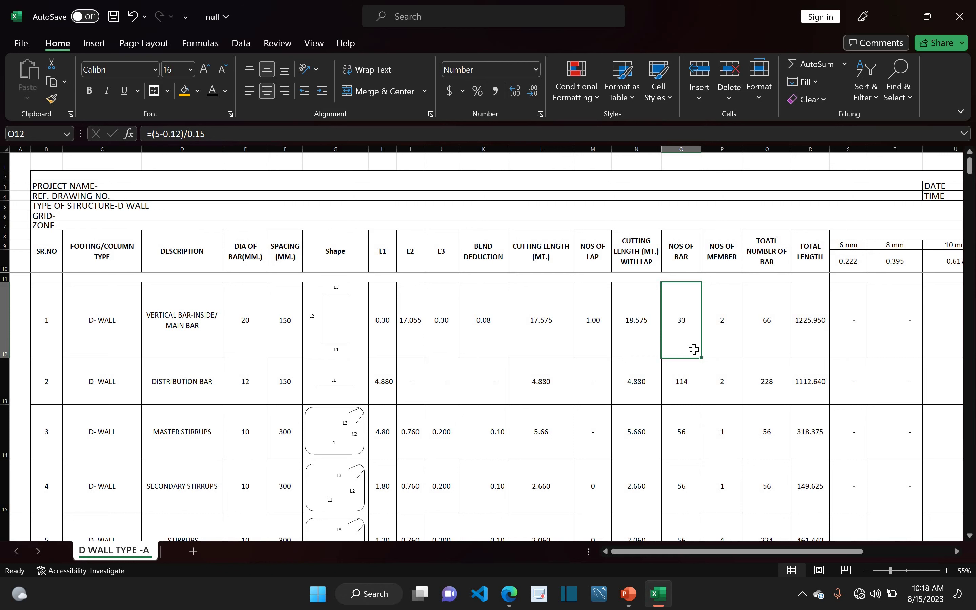
Check the main bar's number of members against the reinforcement cage slide in PowerPoint and inspect its total number of bars
{"action": "left_click", "coordinate": [720, 342]}
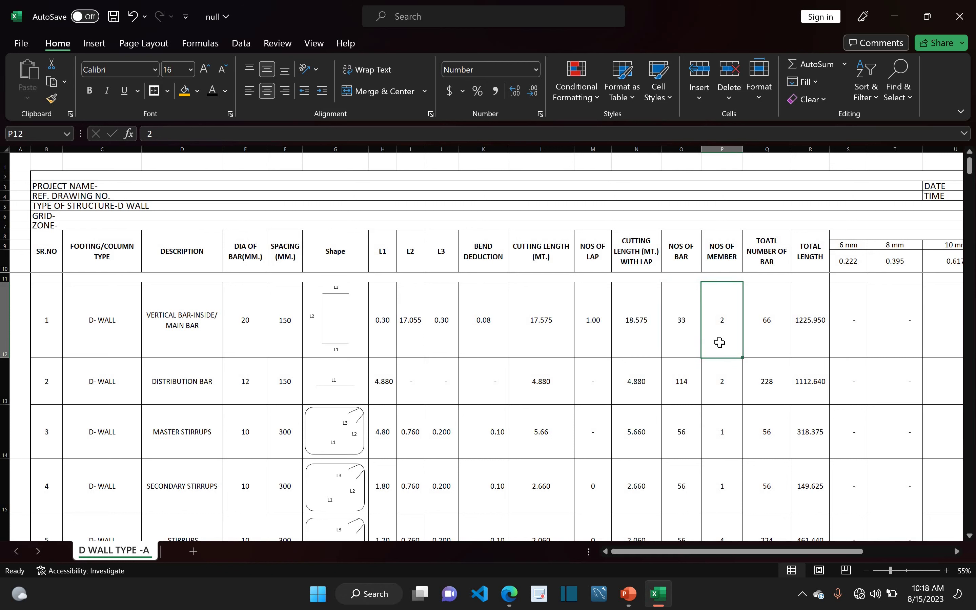
{"action": "left_click", "coordinate": [630, 596]}
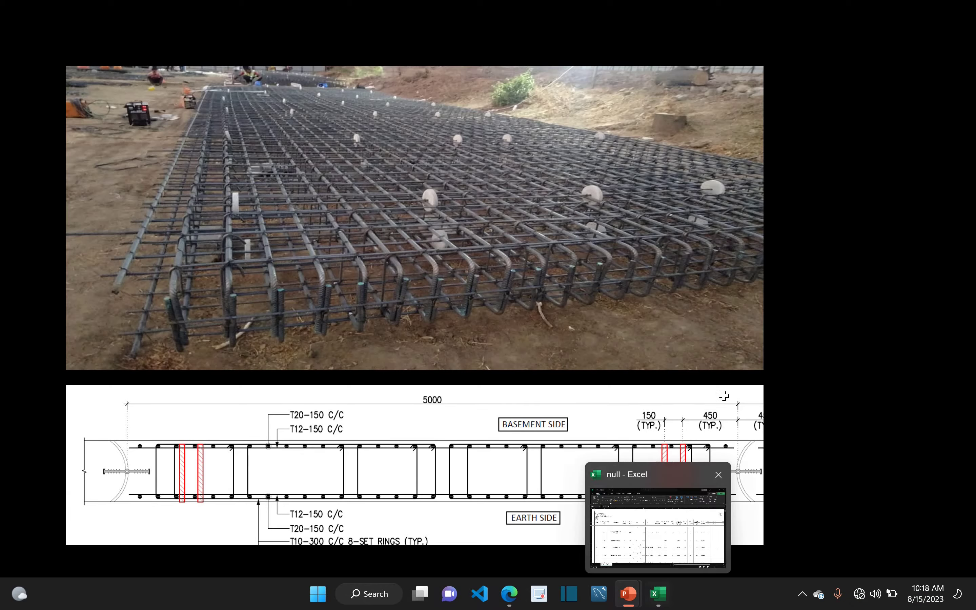
{"action": "left_click", "coordinate": [661, 528]}
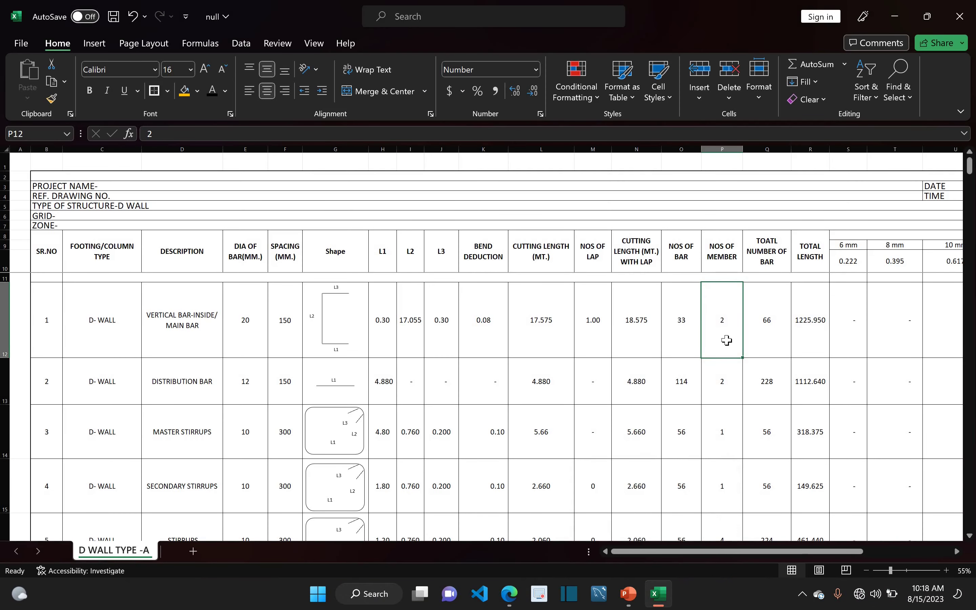
{"action": "left_click", "coordinate": [767, 339]}
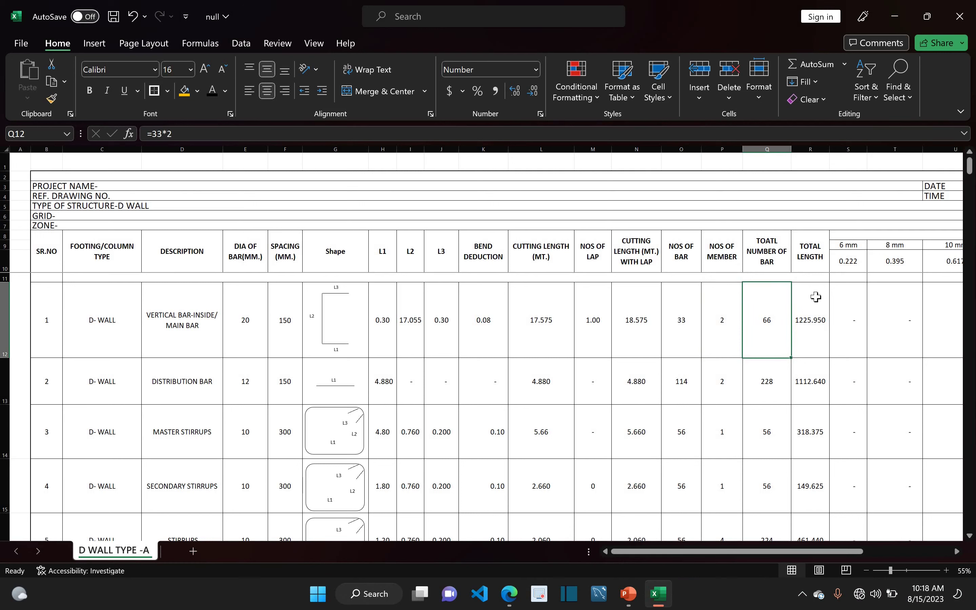
Examine the main bar's total length formula, its referenced cells and the formula in the 20 mm weight column
{"action": "left_click", "coordinate": [809, 259]}
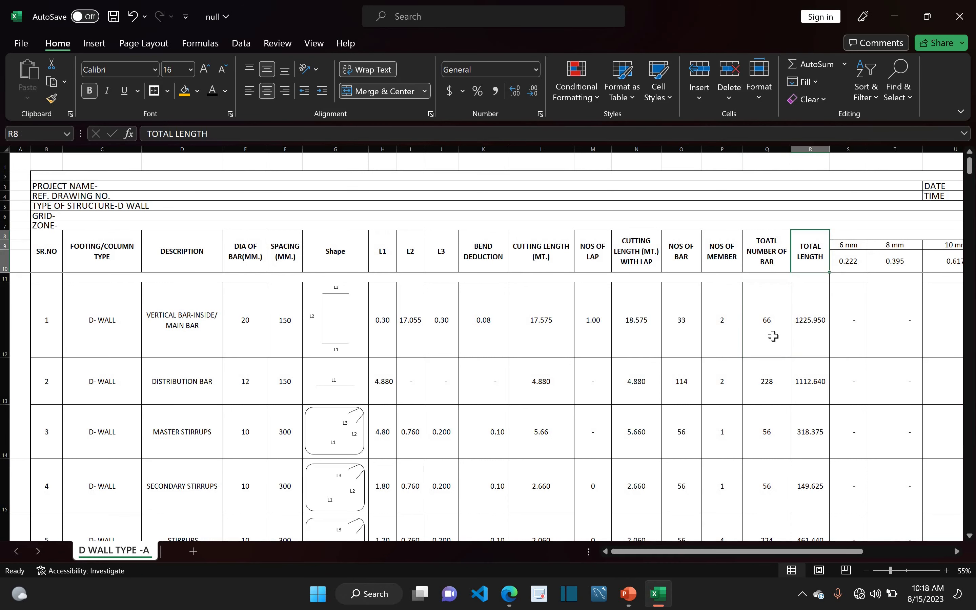
{"action": "left_click", "coordinate": [805, 333]}
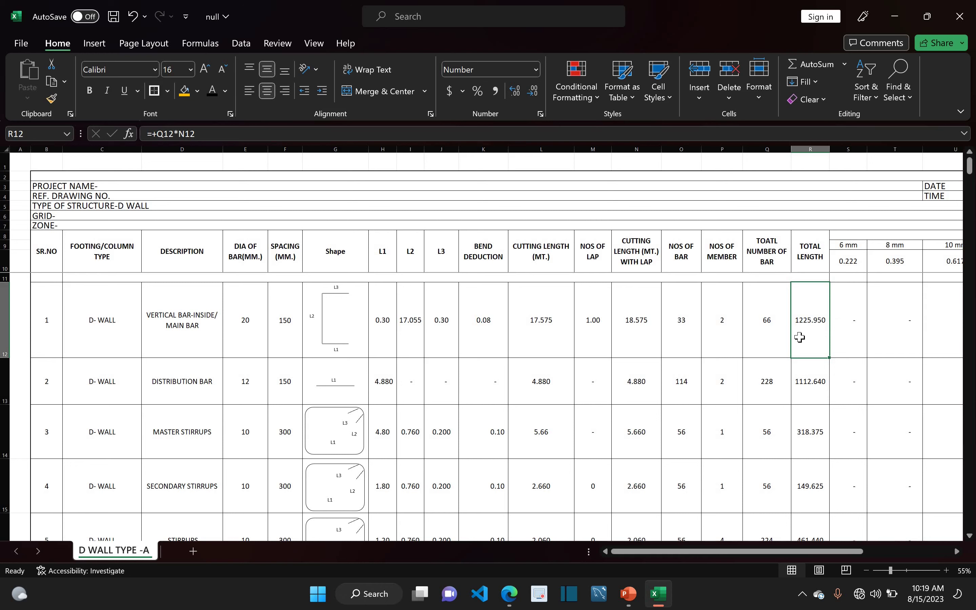
{"action": "key", "text": "F2"}
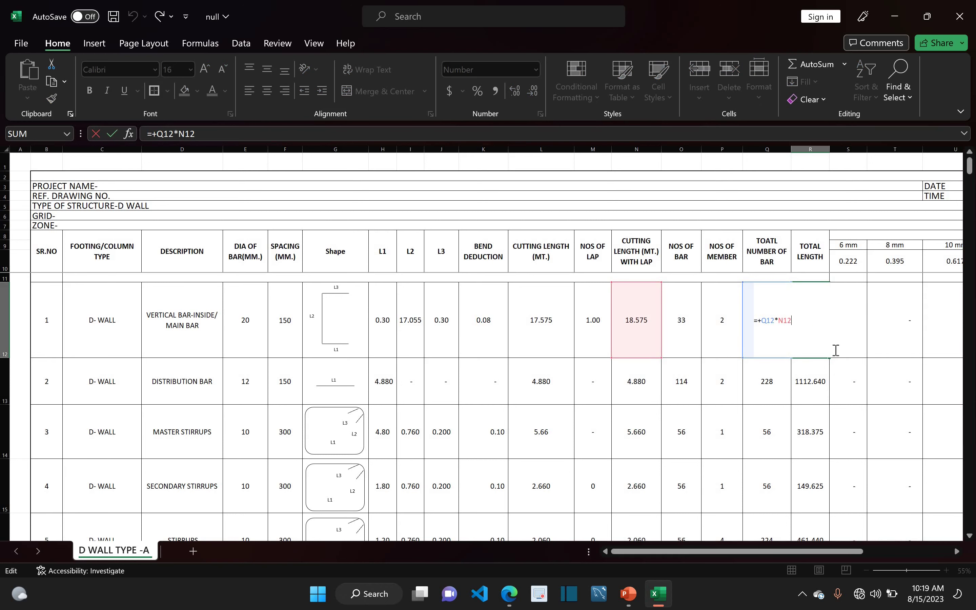
{"action": "left_click", "coordinate": [766, 323]}
{"action": "scroll", "coordinate": [593, 442], "scroll_direction": "right", "scroll_amount": 5}
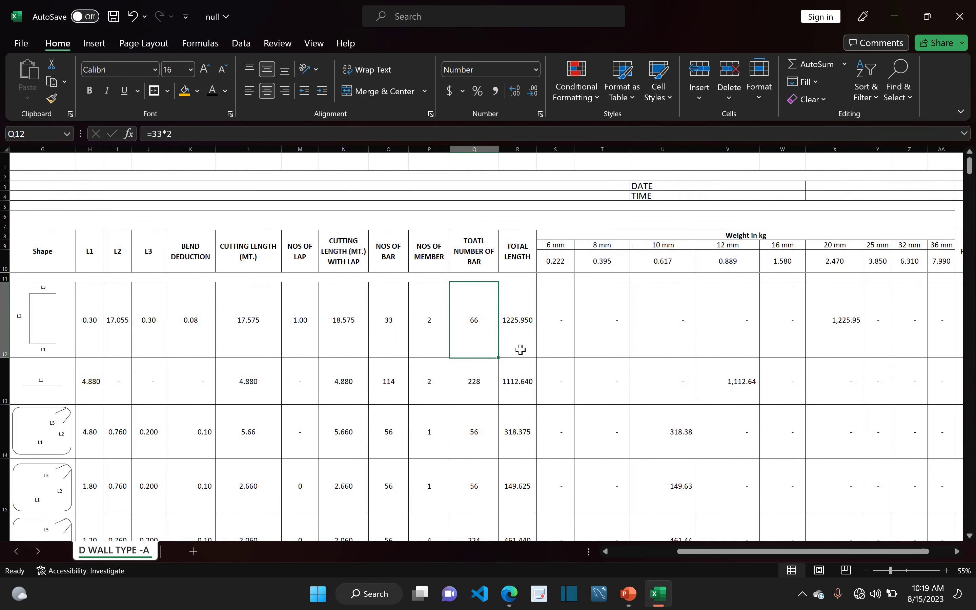
{"action": "left_click", "coordinate": [519, 347]}
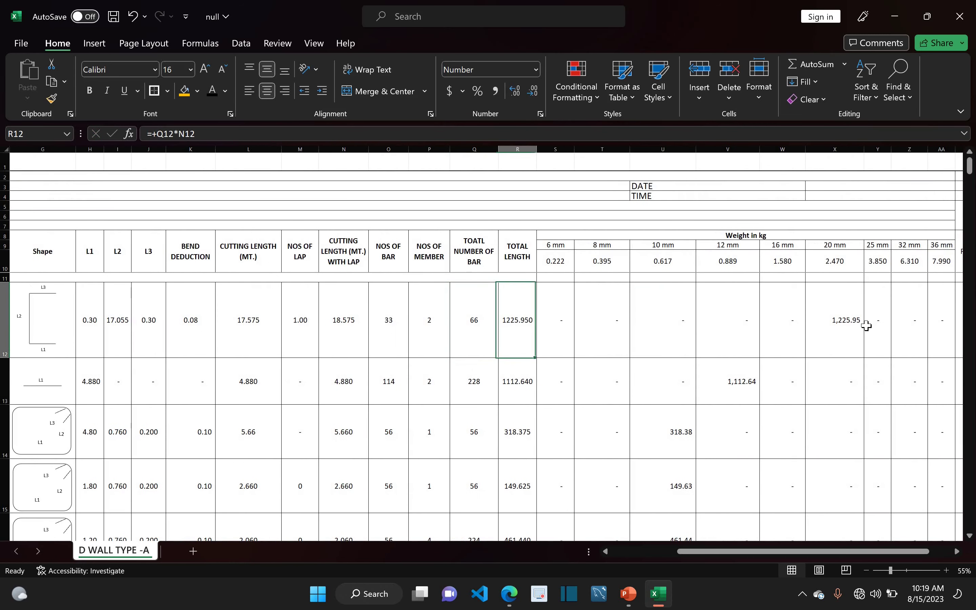
{"action": "left_click", "coordinate": [847, 326]}
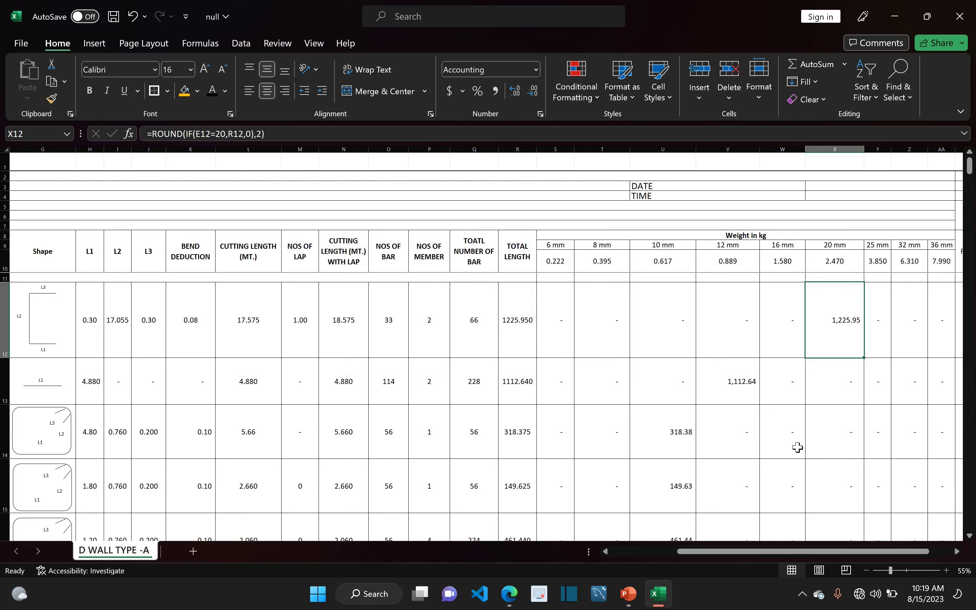
Fill the serial number cell of the vertical main bar row with orange
{"action": "left_click_drag", "start_coordinate": [681, 557], "coordinate": [611, 557]}
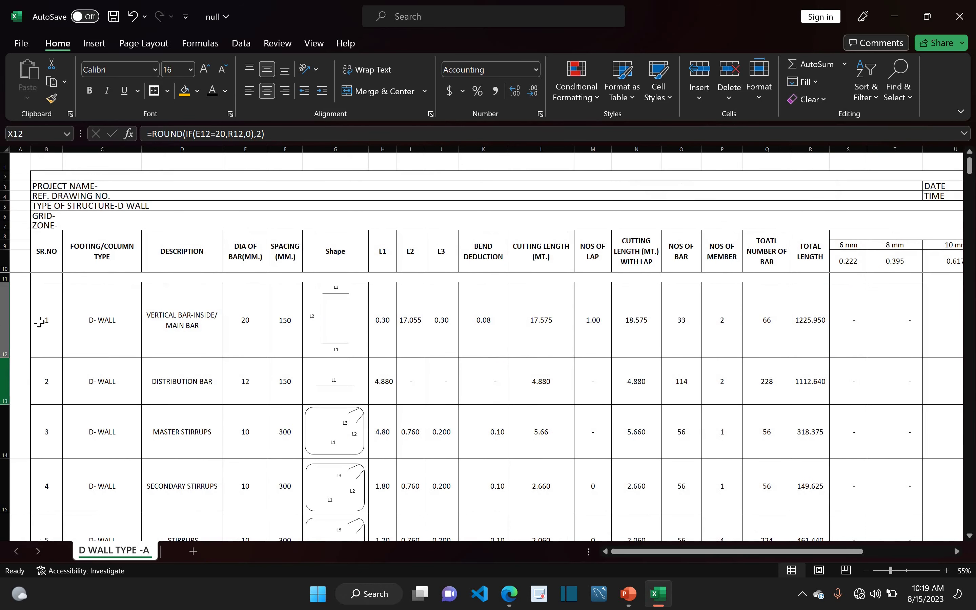
{"action": "key", "text": "ctrl+Left"}
{"action": "left_click", "coordinate": [184, 91]}
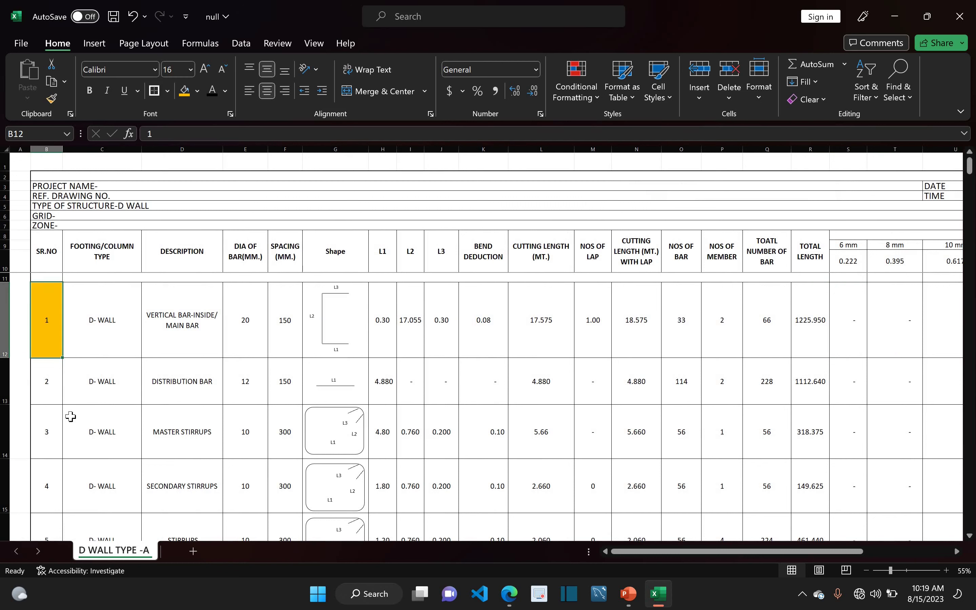
Check the distribution bar's diameter and spacing against the diaphragm wall Type-A slide in PowerPoint
{"action": "left_click", "coordinate": [159, 399]}
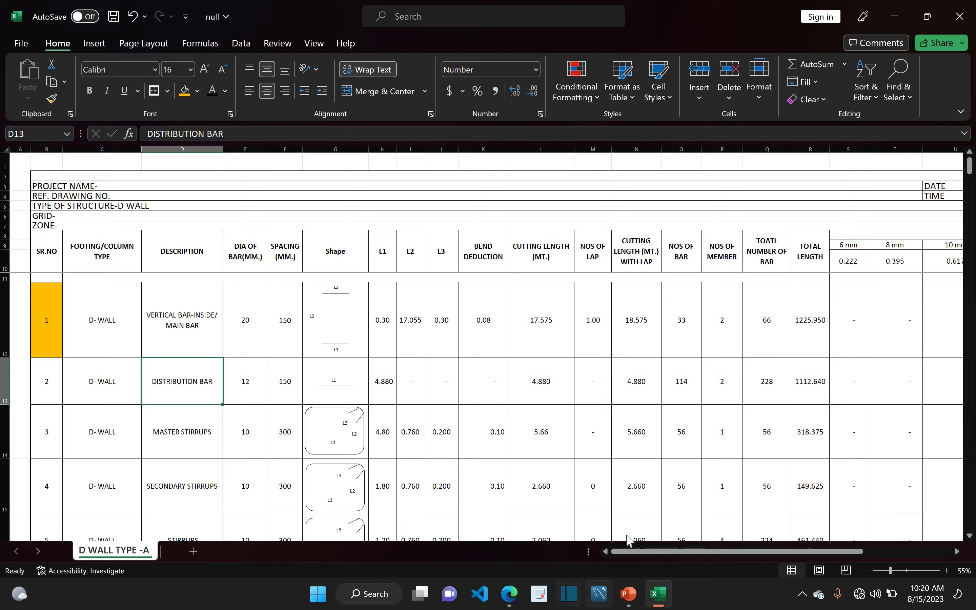
{"action": "left_click", "coordinate": [628, 594]}
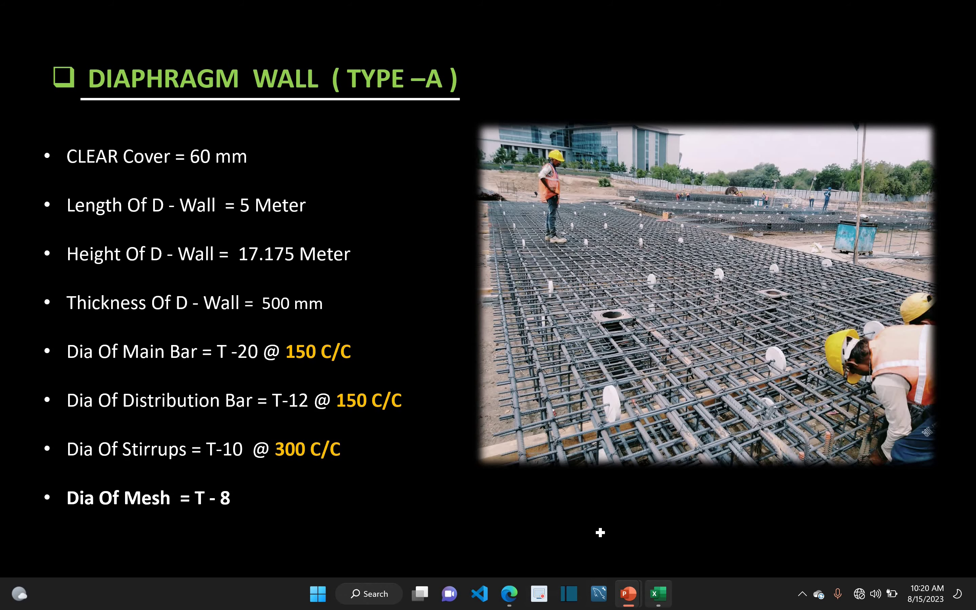
{"action": "key", "text": "alt+Tab"}
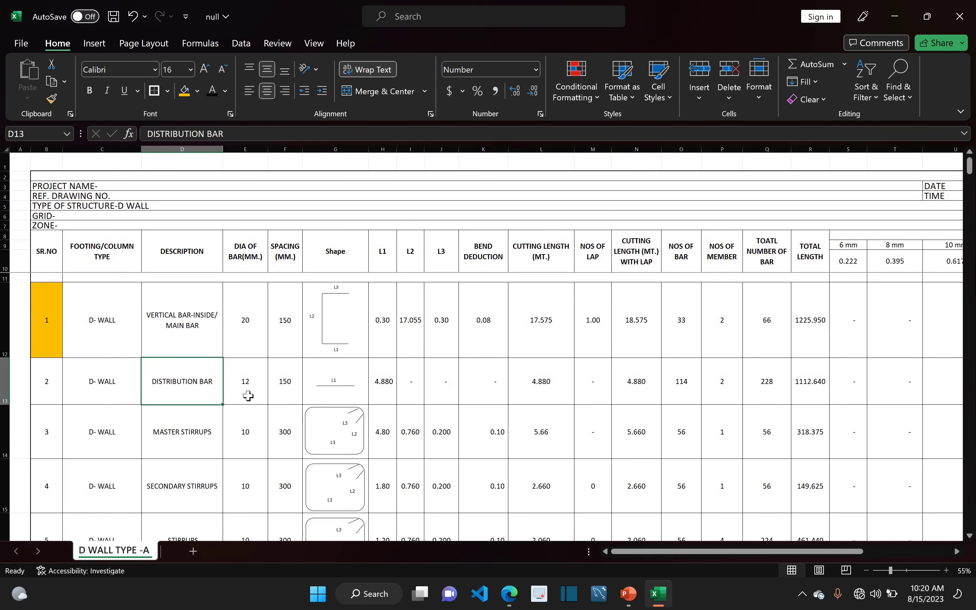
{"action": "key", "text": "Right"}
{"action": "key", "text": "Right"}
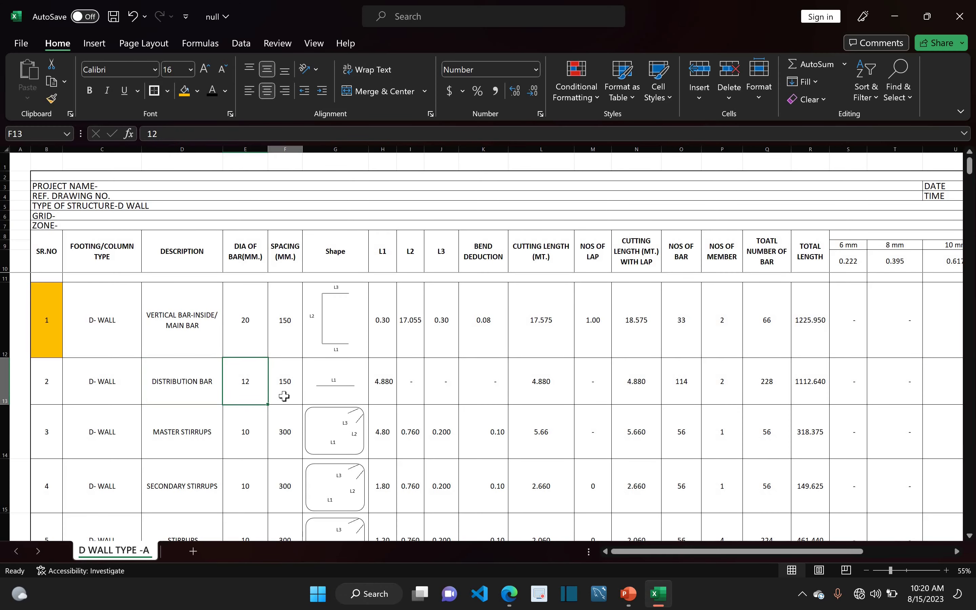
Examine the distribution bar's L1 formula along with its L2, L3 and bend deduction cells
{"action": "key", "text": "Right"}
{"action": "key", "text": "Right"}
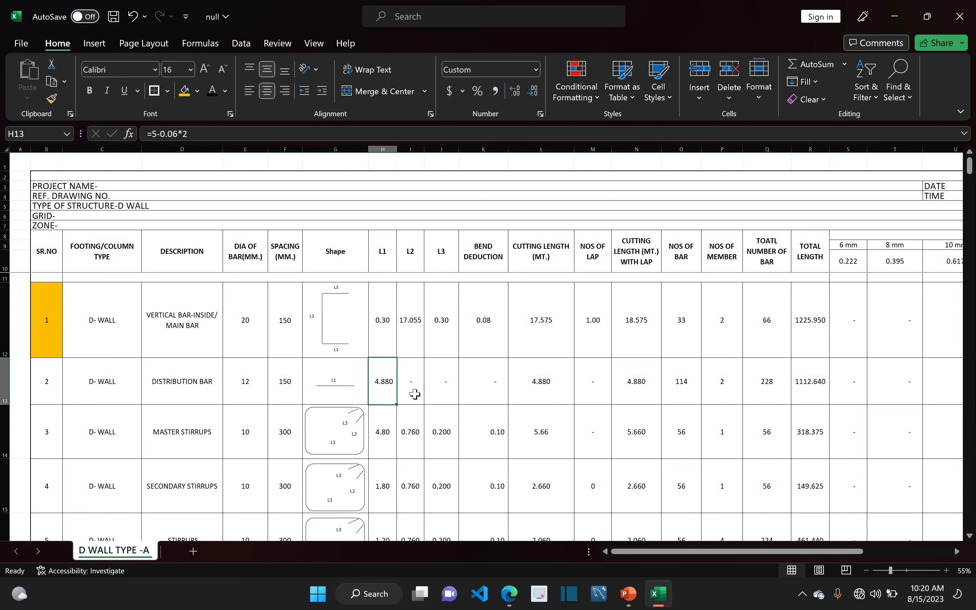
{"action": "key", "text": "Right"}
{"action": "key", "text": "Right"}
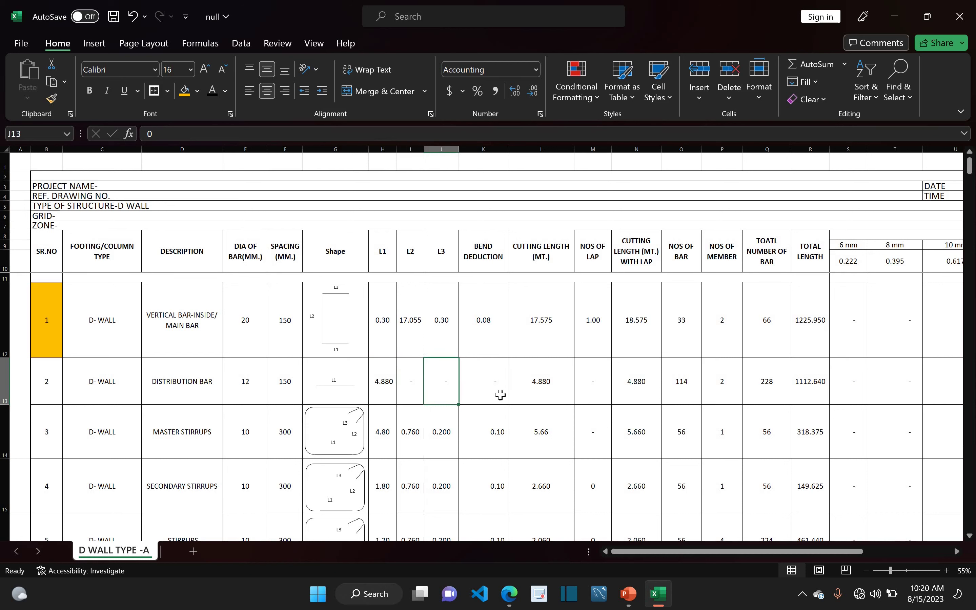
{"action": "key", "text": "Right"}
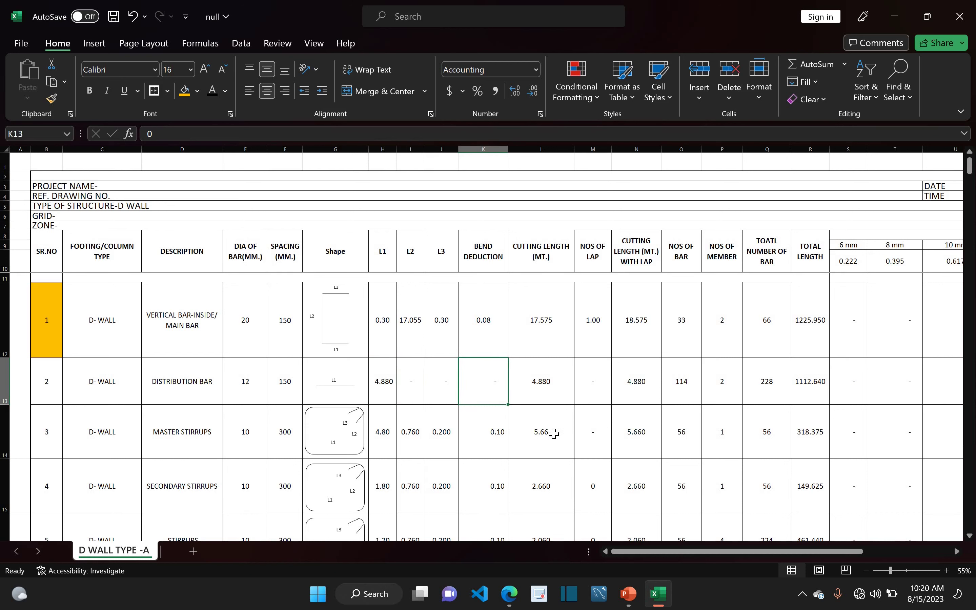
Inspect the distribution bar's cutting length formula and its number-of-laps cell
{"action": "left_click", "coordinate": [539, 393]}
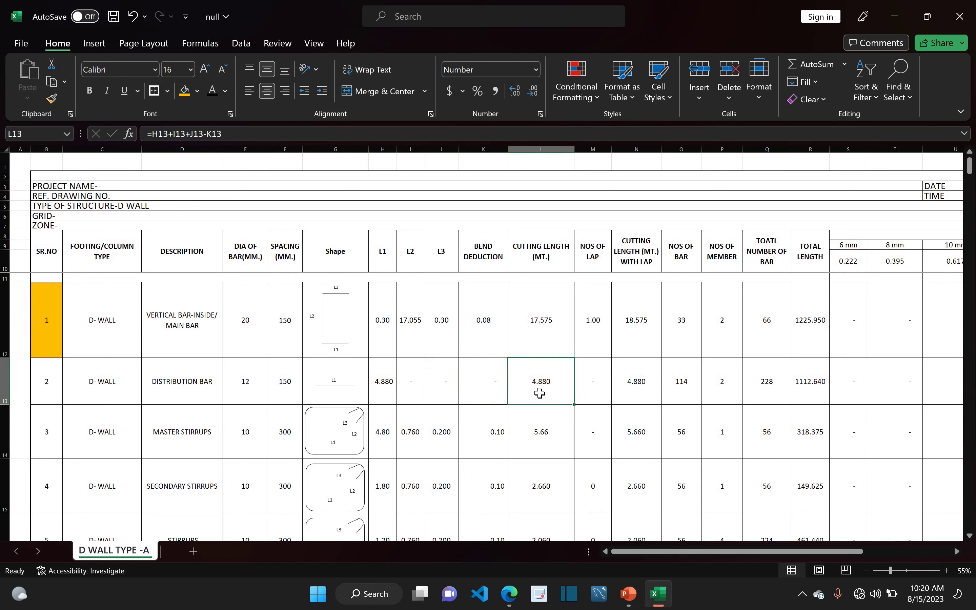
{"action": "left_click", "coordinate": [590, 392]}
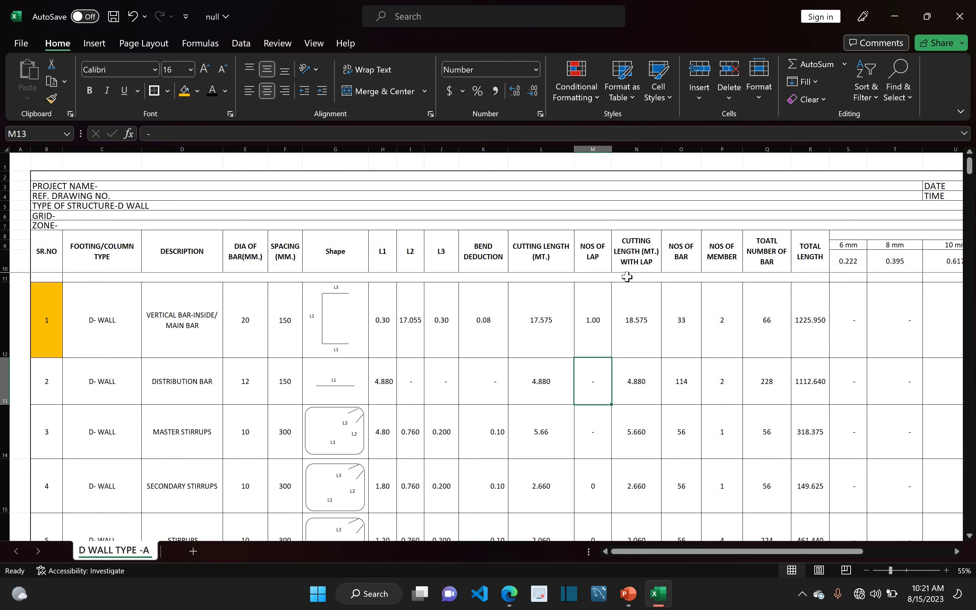
{"action": "left_click", "coordinate": [544, 398]}
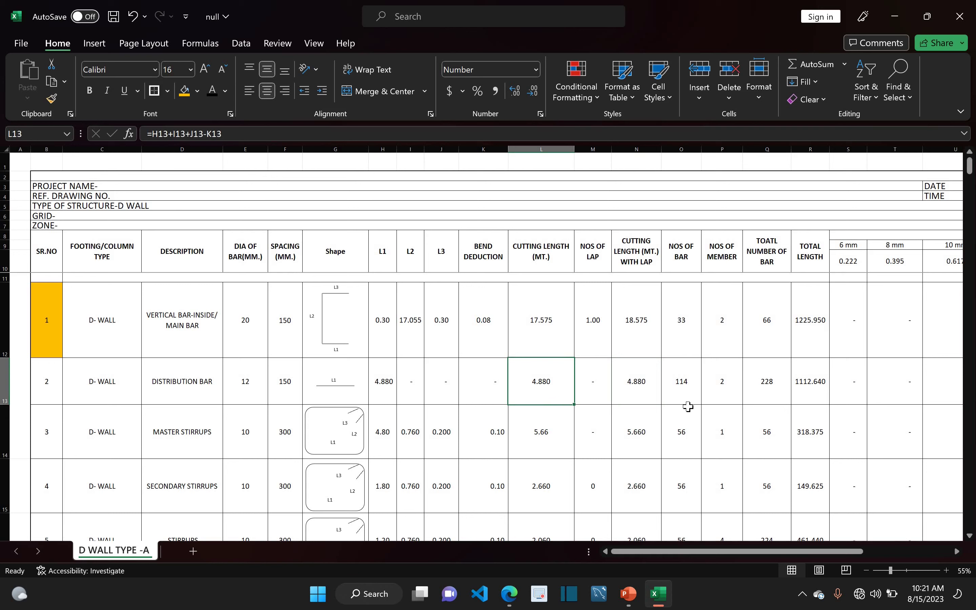
Check the distribution bar's number-of-bars formula against the reinforcement cage slide in PowerPoint
{"action": "left_click", "coordinate": [682, 395]}
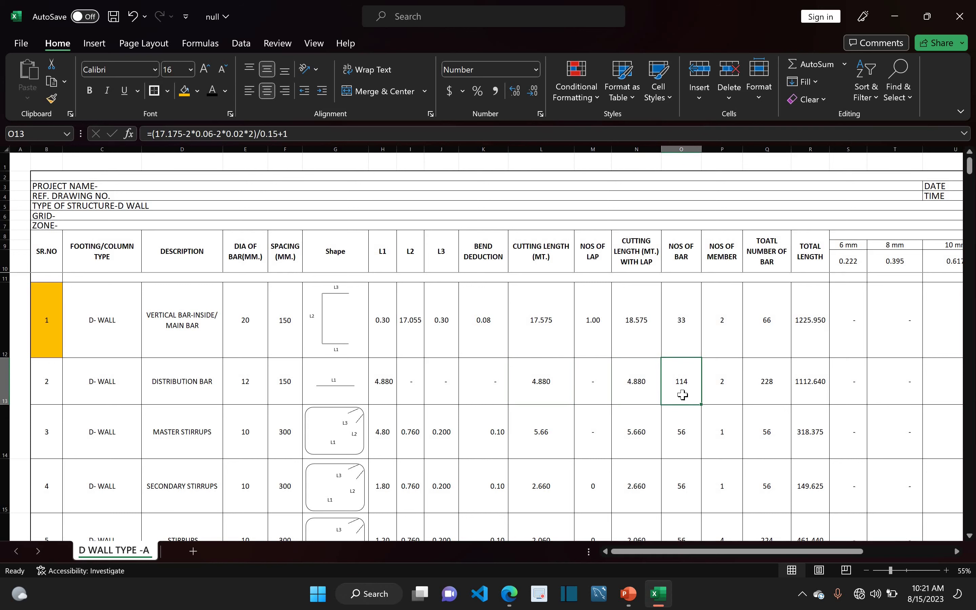
{"action": "key", "text": "alt+Tab"}
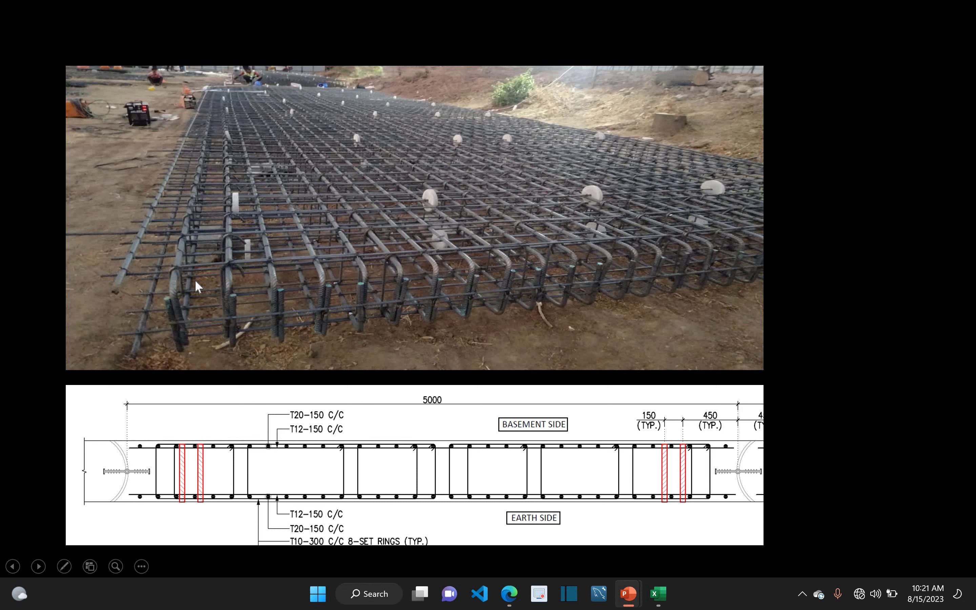
{"action": "left_click", "coordinate": [658, 594]}
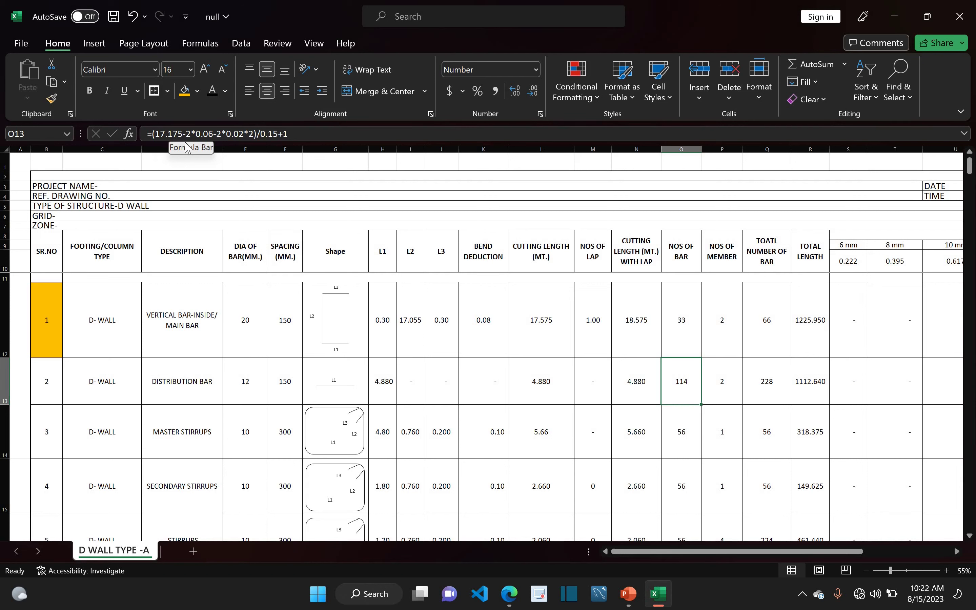
Compare the distribution bar's number-of-bars formula with the diaphragm wall Type-A detail in the structure drawing PDF in Edge
{"action": "left_click", "coordinate": [232, 143]}
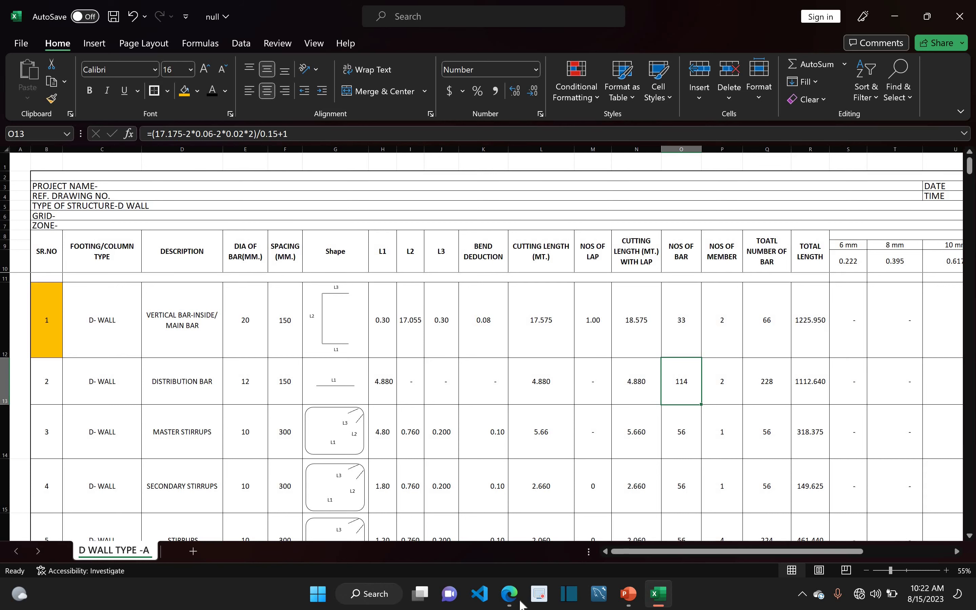
{"action": "left_click", "coordinate": [496, 481]}
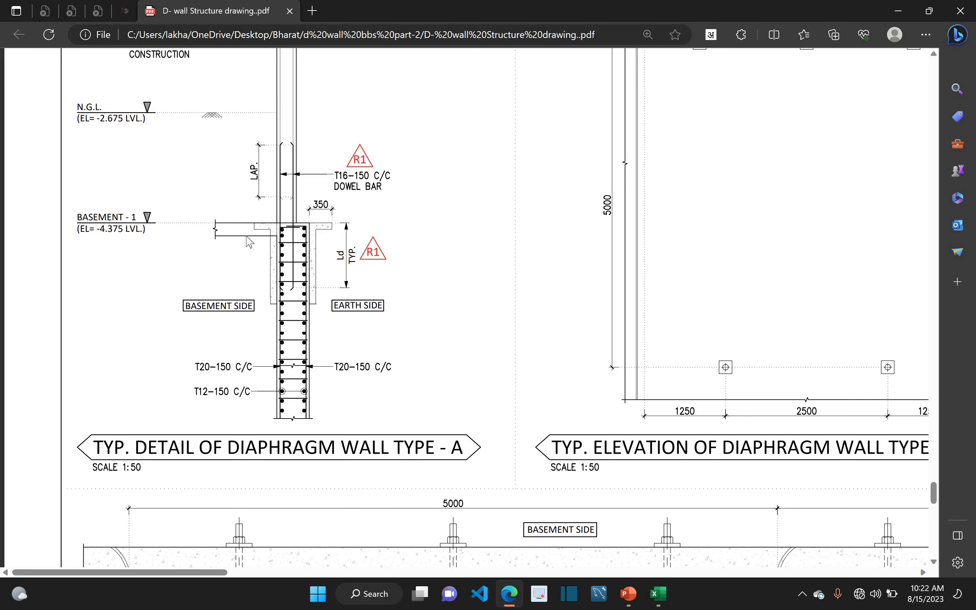
{"action": "scroll", "coordinate": [254, 228], "scroll_direction": "up", "scroll_amount": 8}
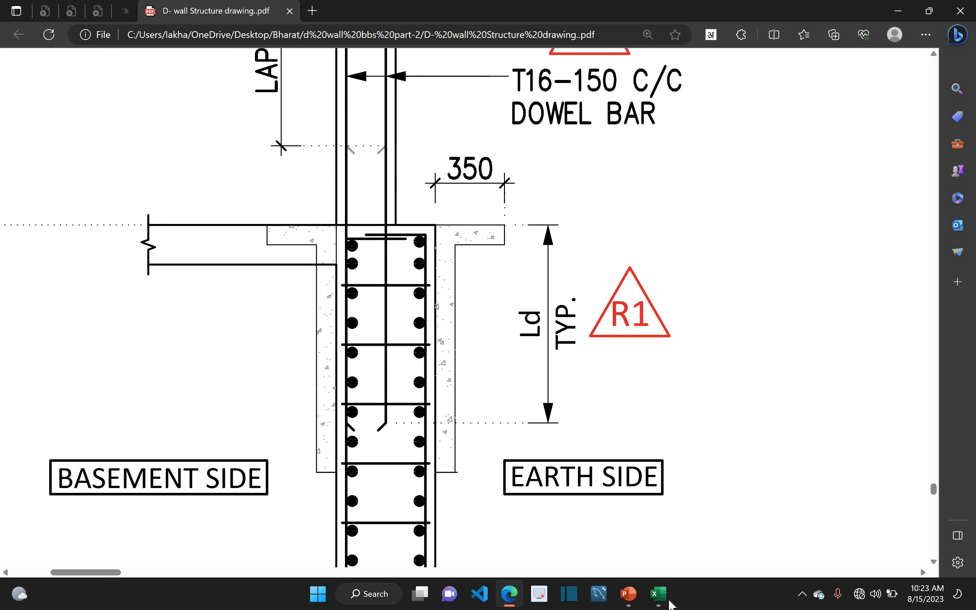
{"action": "mouse_move", "coordinate": [662, 598]}
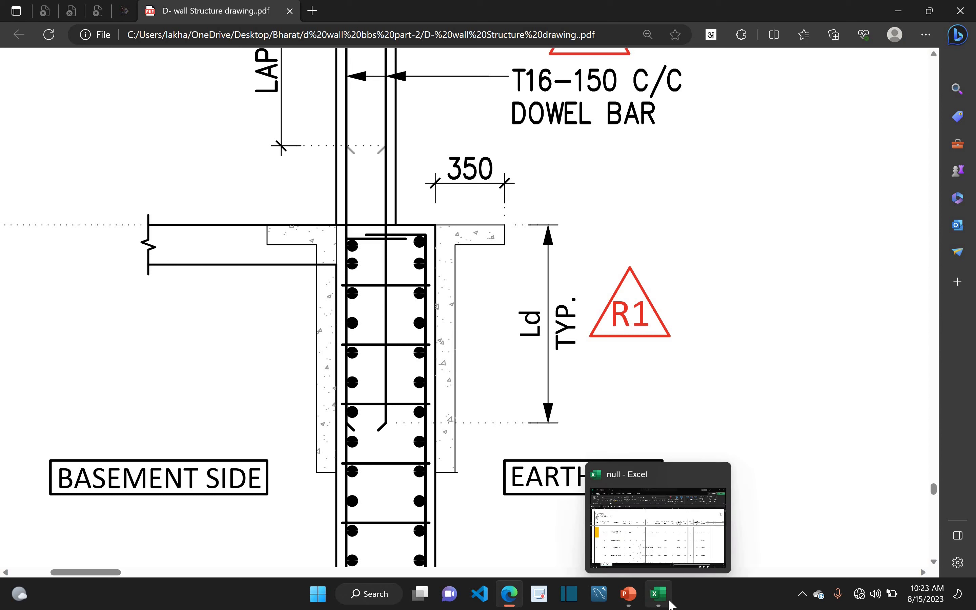
{"action": "left_click", "coordinate": [589, 505]}
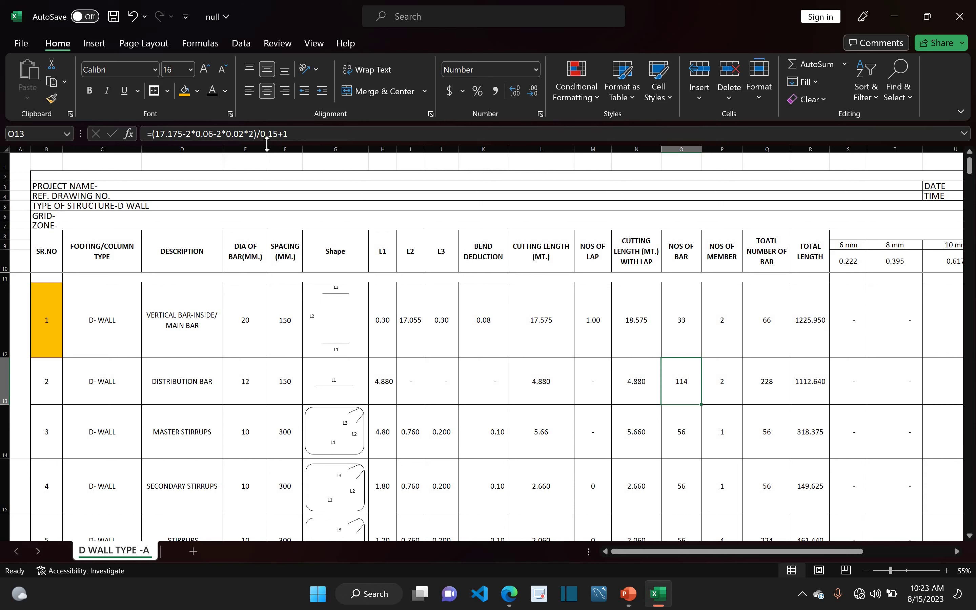
Compare the distribution bar's spacing with the divisor in its number-of-bars formula, and that formula with the main bar's
{"action": "left_click", "coordinate": [281, 388]}
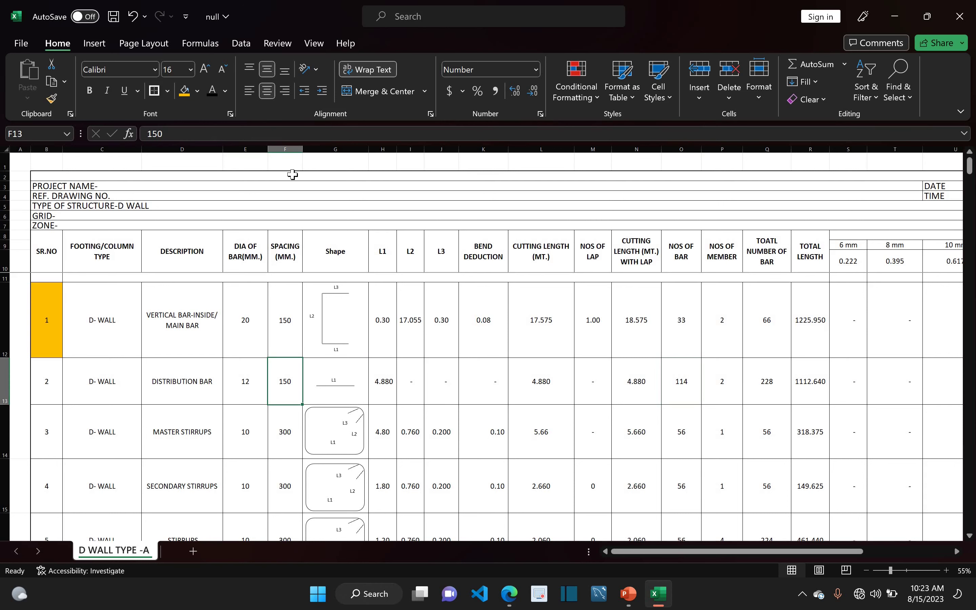
{"action": "key", "text": "Right"}
{"action": "key", "text": "Right"}
{"action": "key", "text": "Right"}
{"action": "key", "text": "Right"}
{"action": "key", "text": "Right"}
{"action": "key", "text": "Right"}
{"action": "key", "text": "Right"}
{"action": "key", "text": "Right"}
{"action": "key", "text": "Right"}
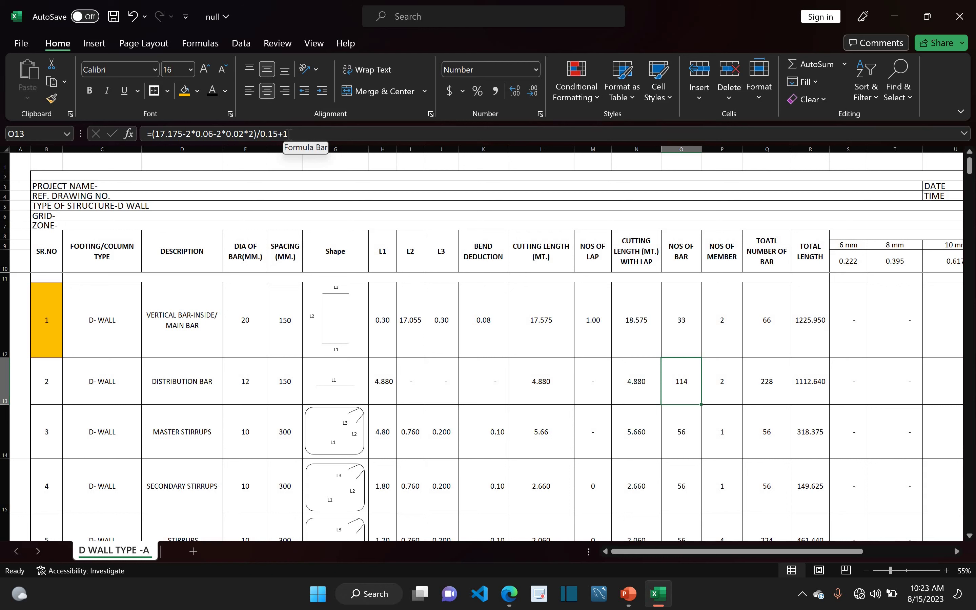
{"action": "left_click", "coordinate": [675, 320]}
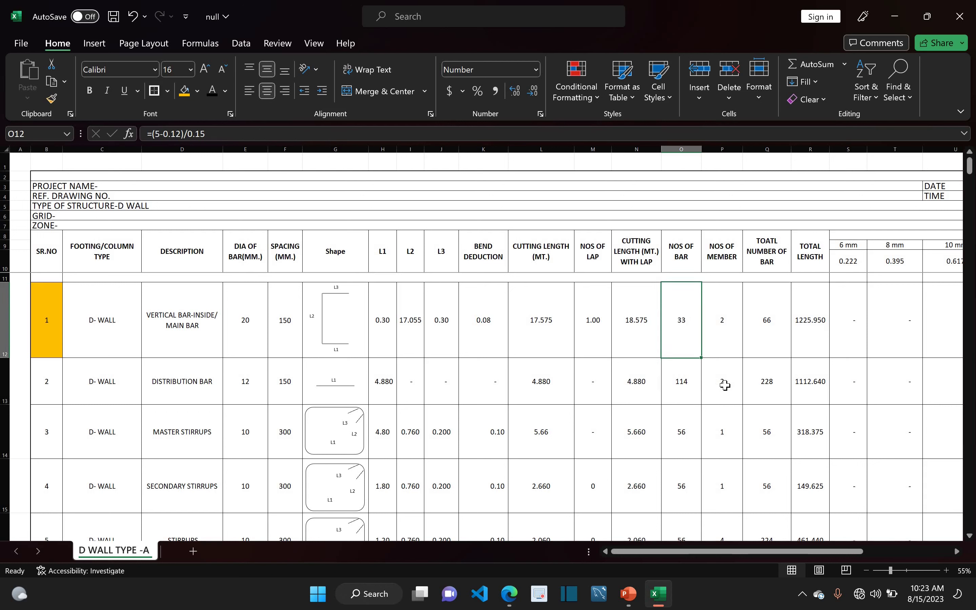
Check the distribution bar's number of members against the reinforcement cage slide in PowerPoint
{"action": "left_click", "coordinate": [717, 365]}
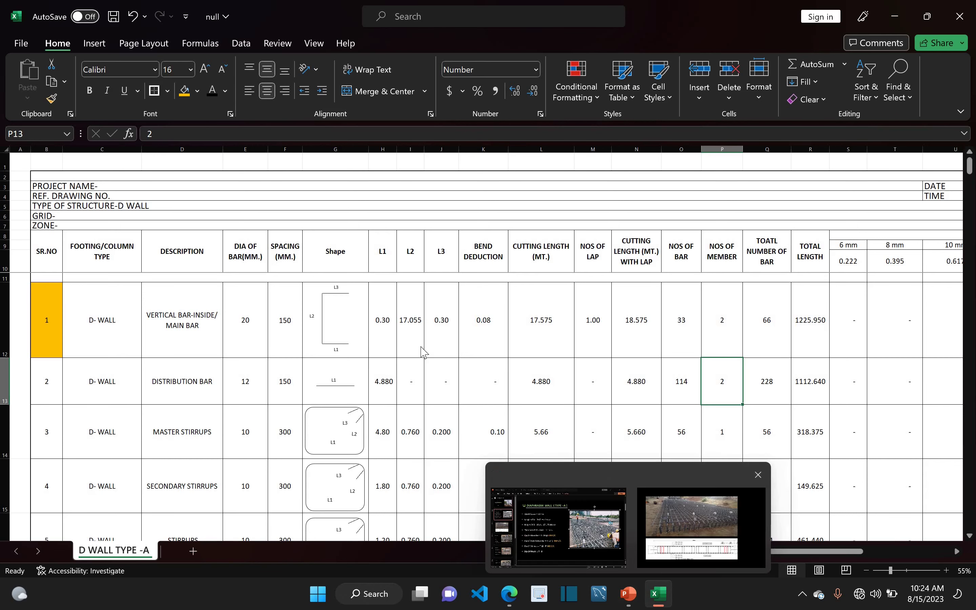
{"action": "key", "text": "alt+Tab"}
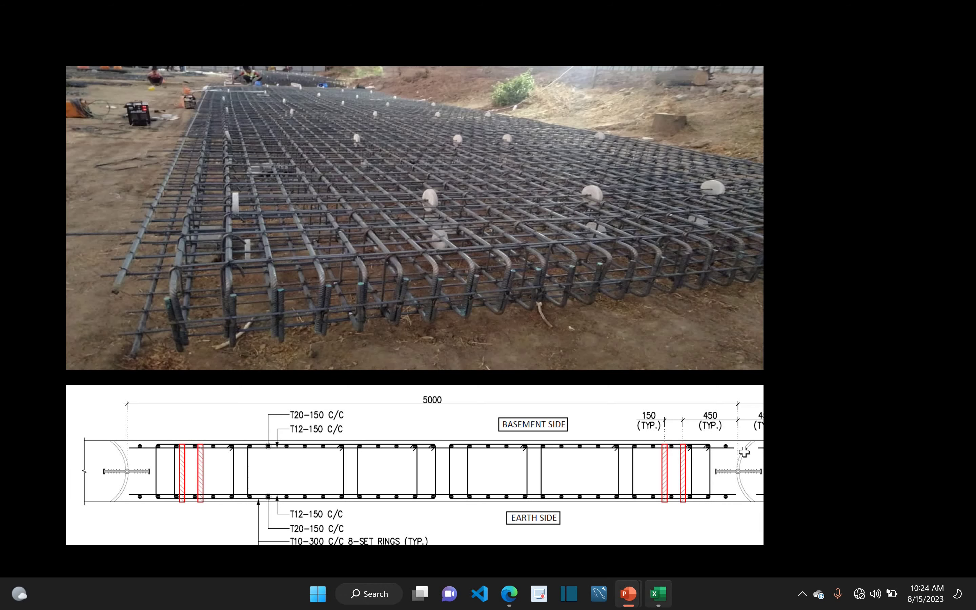
{"action": "left_click", "coordinate": [659, 594]}
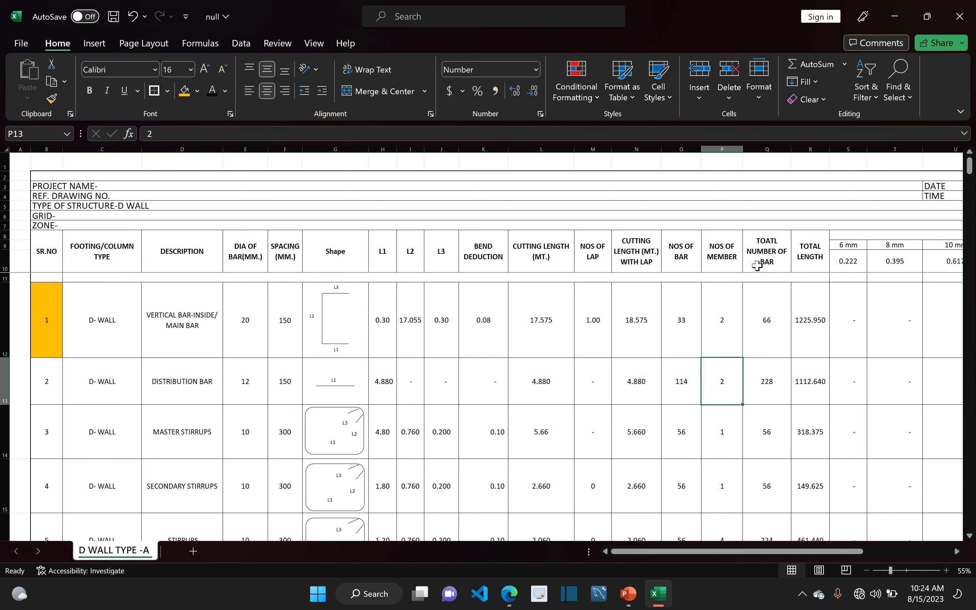
Examine the distribution bar's total-number-of-bars formula with its inputs and its total length formula
{"action": "left_click", "coordinate": [768, 256]}
{"action": "left_click", "coordinate": [768, 390]}
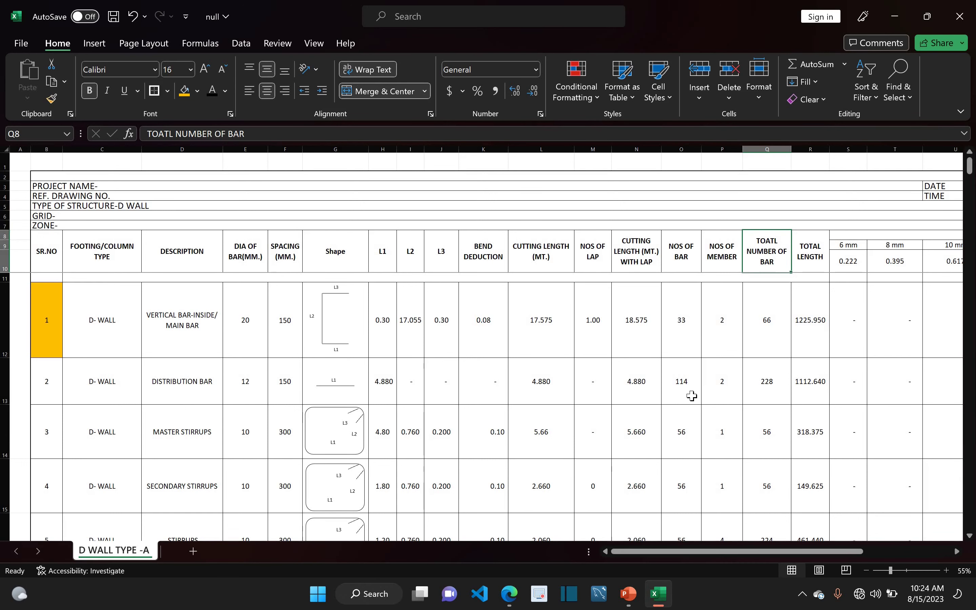
{"action": "left_click", "coordinate": [686, 383]}
{"action": "left_click", "coordinate": [728, 383]}
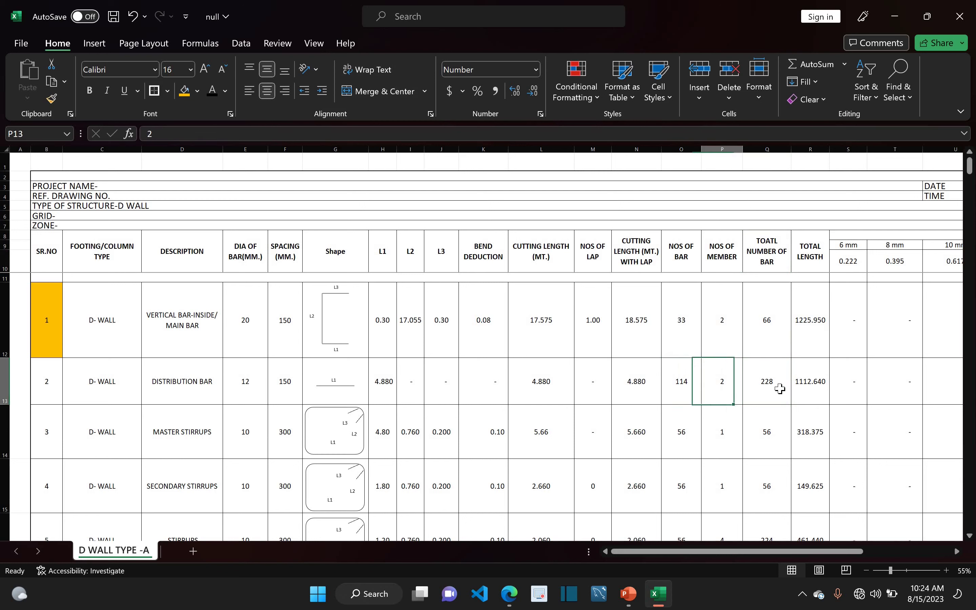
{"action": "left_click", "coordinate": [780, 392]}
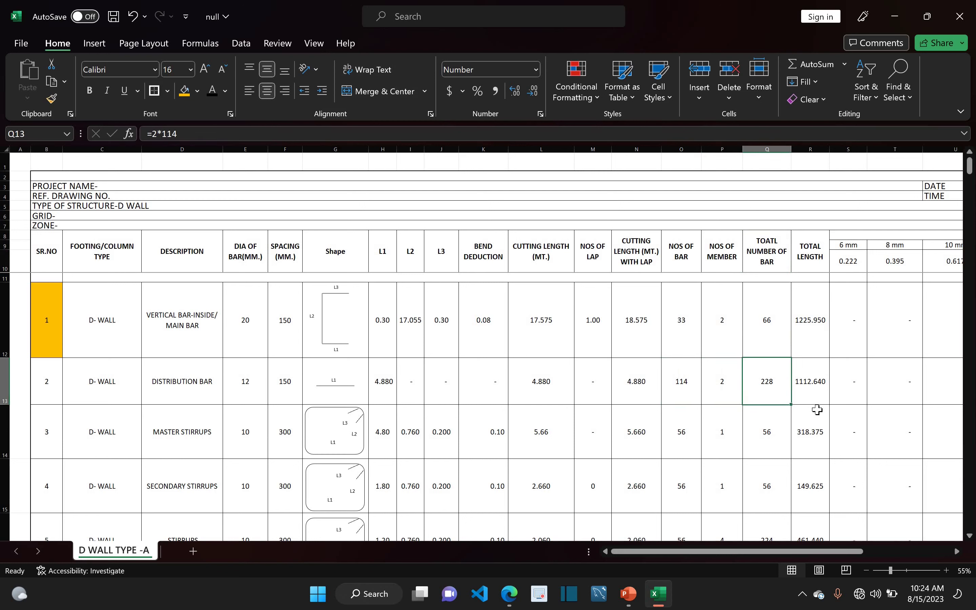
{"action": "left_click", "coordinate": [816, 392]}
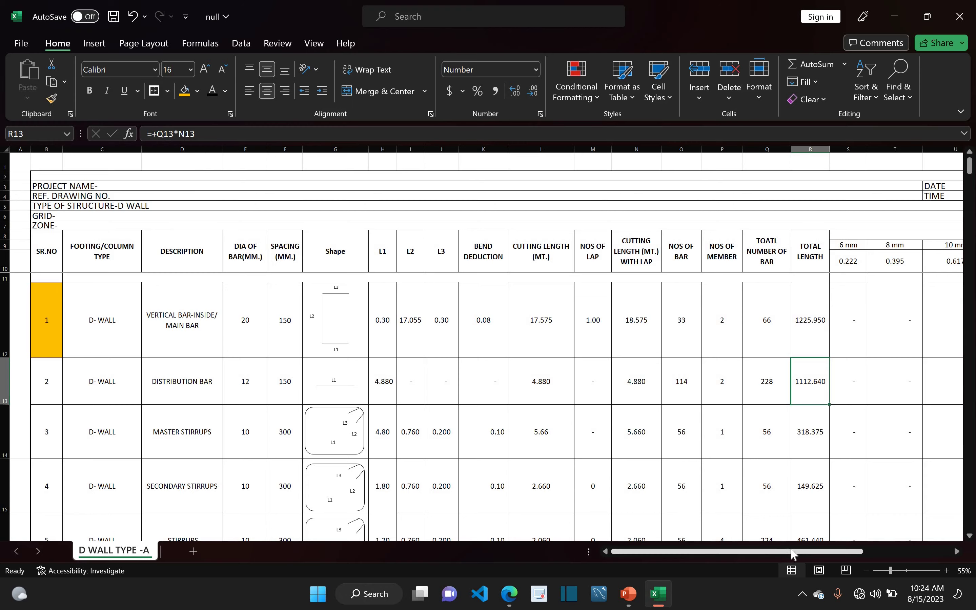
Go through the distribution bar row from its shape to the formula in the 12 mm weight column
{"action": "left_click_drag", "start_coordinate": [791, 551], "coordinate": [849, 553]}
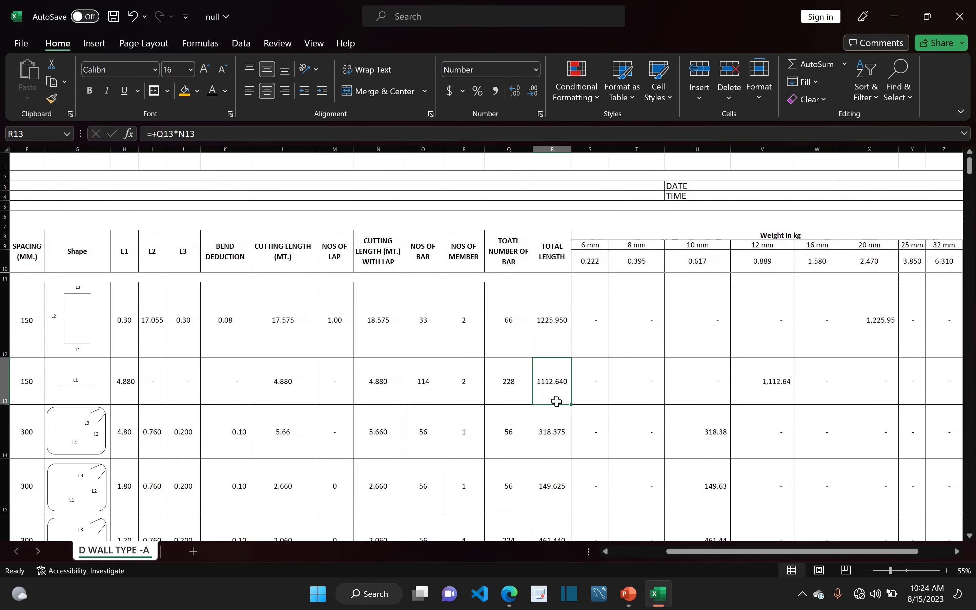
{"action": "left_click", "coordinate": [62, 391]}
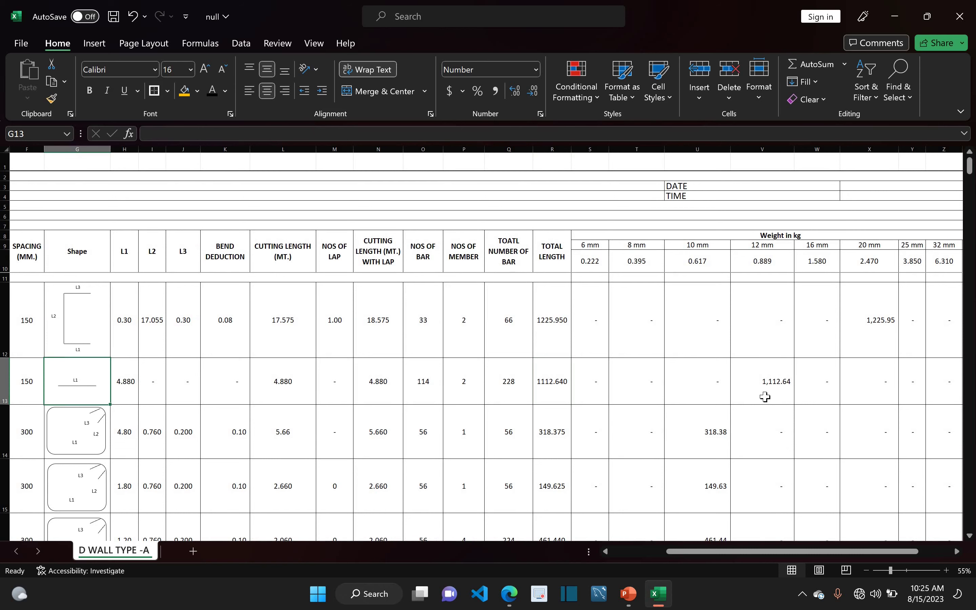
{"action": "key", "text": "Right"}
{"action": "key", "text": "Right"}
{"action": "key", "text": "Right"}
{"action": "key", "text": "Right"}
{"action": "key", "text": "Right"}
{"action": "key", "text": "Right"}
{"action": "key", "text": "Right"}
{"action": "key", "text": "Right"}
{"action": "key", "text": "Right"}
{"action": "key", "text": "Right"}
{"action": "key", "text": "Right"}
{"action": "key", "text": "Right"}
{"action": "key", "text": "Right"}
{"action": "key", "text": "Right"}
{"action": "key", "text": "Right"}
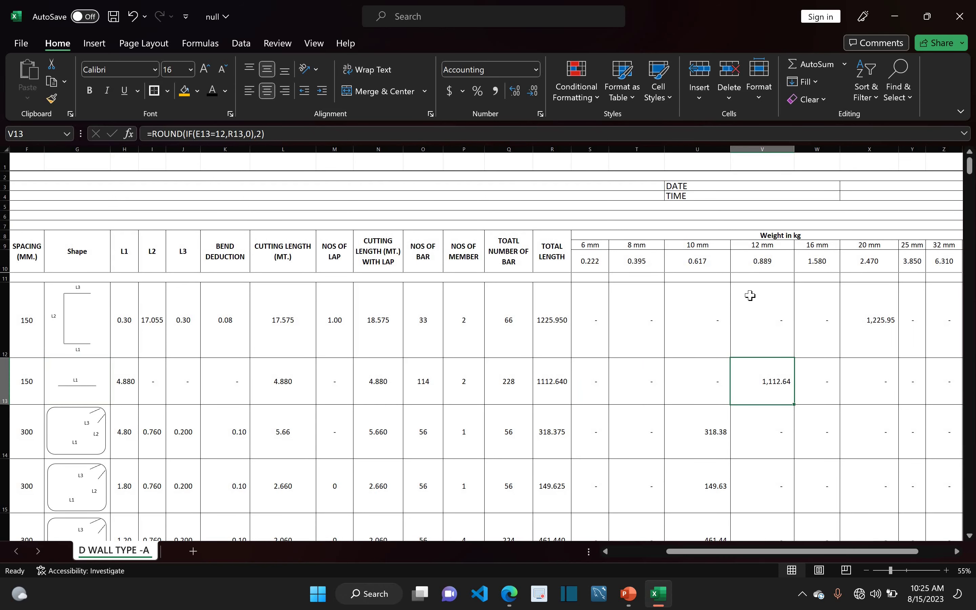
Look up the stirrup details for the master stirrups row on the diaphragm wall Type-A slide in PowerPoint
{"action": "left_click_drag", "start_coordinate": [751, 551], "coordinate": [696, 553]}
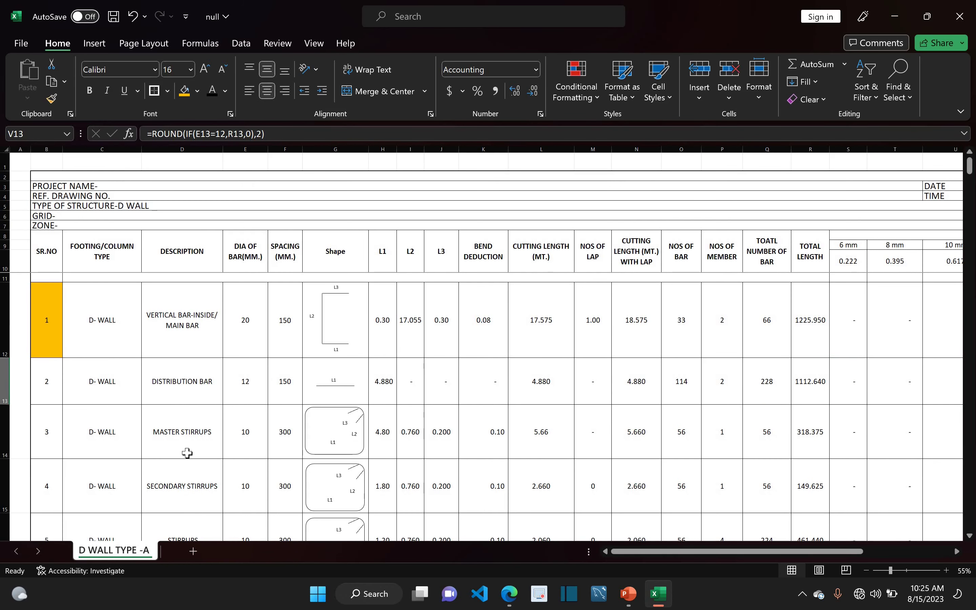
{"action": "left_click", "coordinate": [200, 453]}
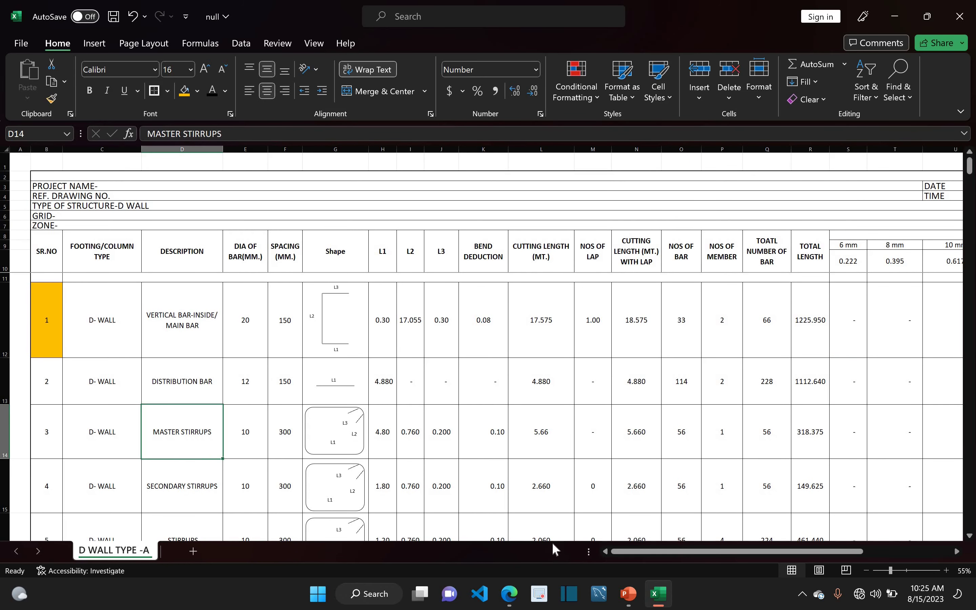
{"action": "left_click", "coordinate": [626, 596]}
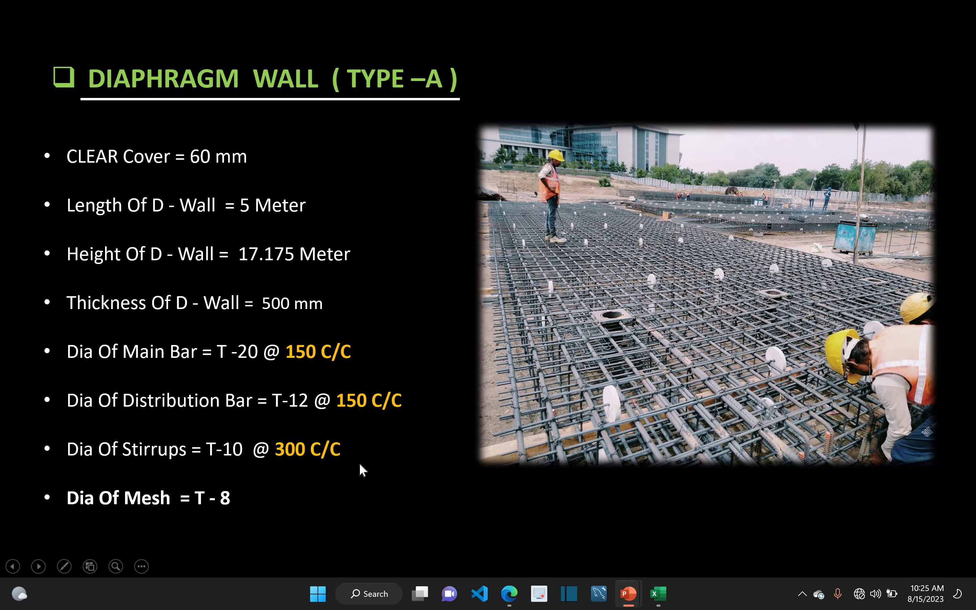
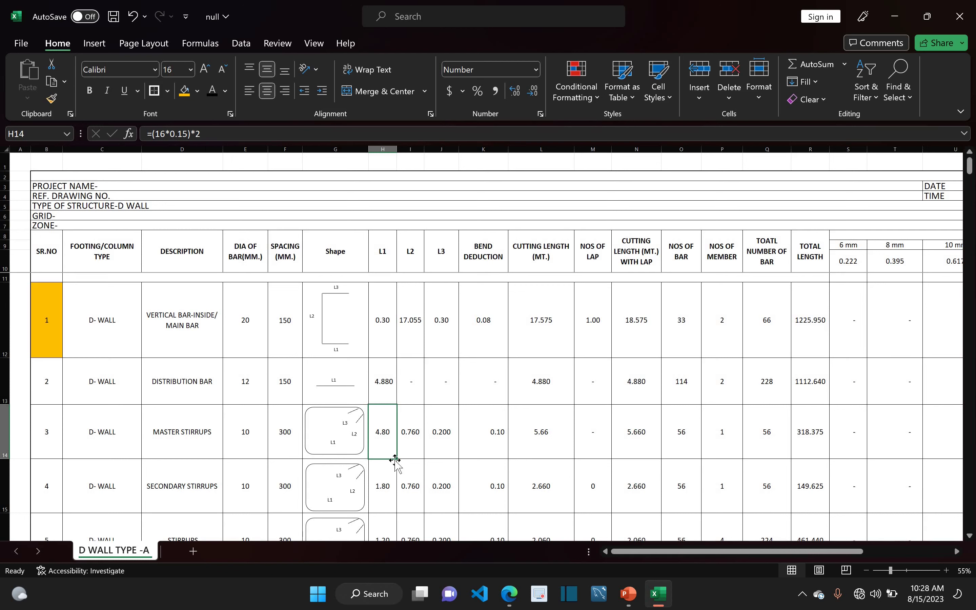
Examine the master stirrups' L2 and L3 formulas, relating L3 to the row's bar diameter
{"action": "key", "text": "Right"}
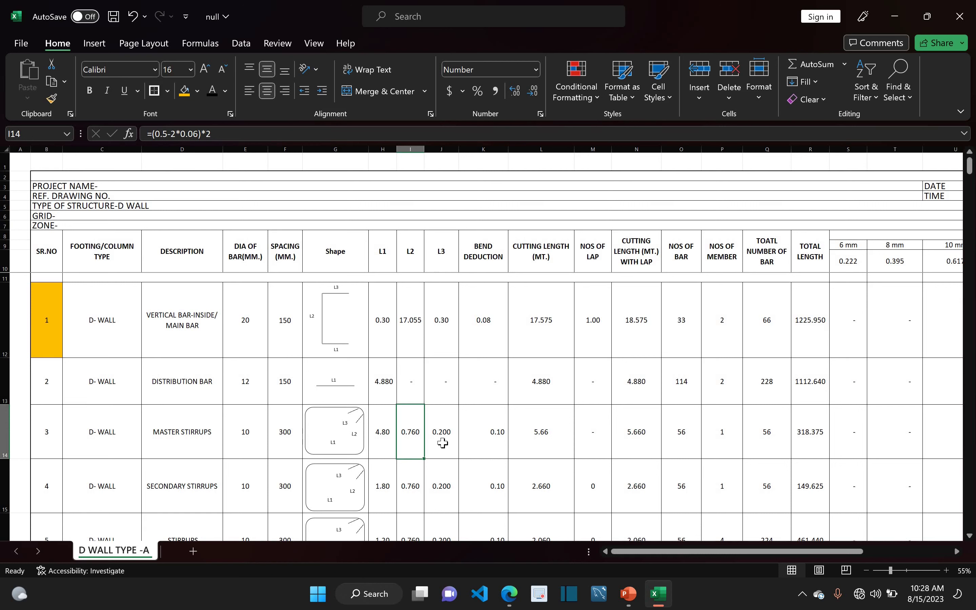
{"action": "key", "text": "Right"}
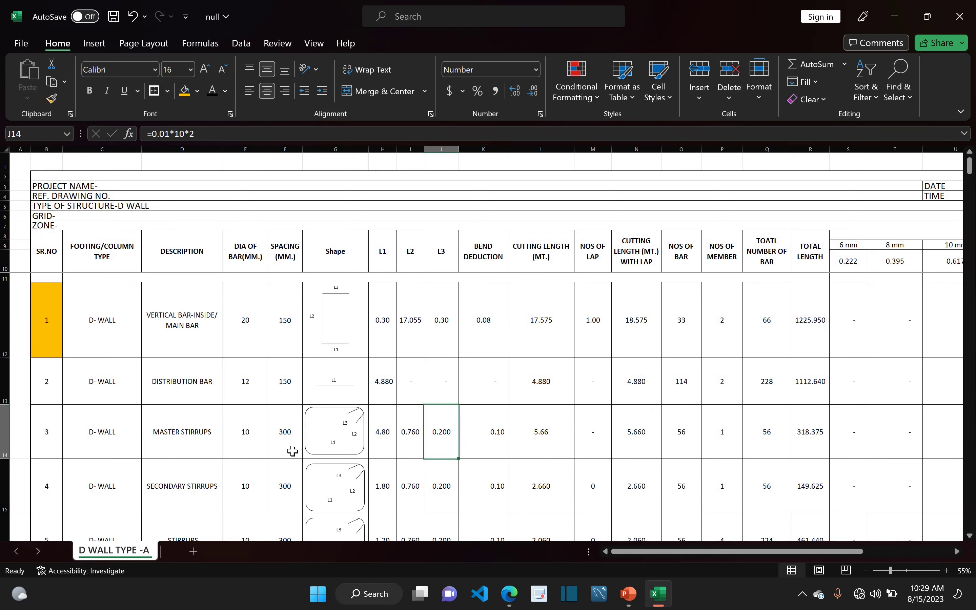
{"action": "left_click", "coordinate": [250, 454]}
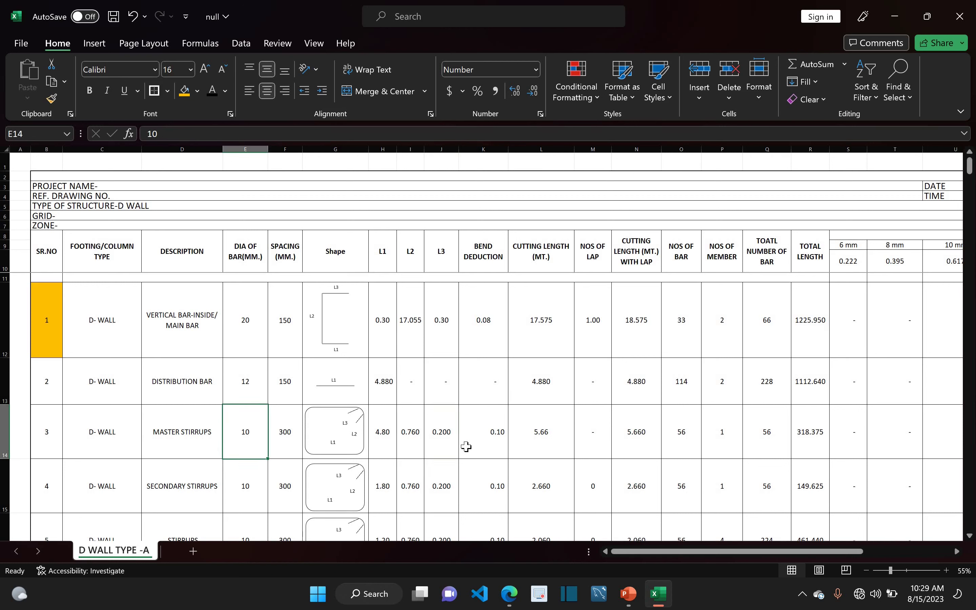
{"action": "left_click", "coordinate": [443, 434]}
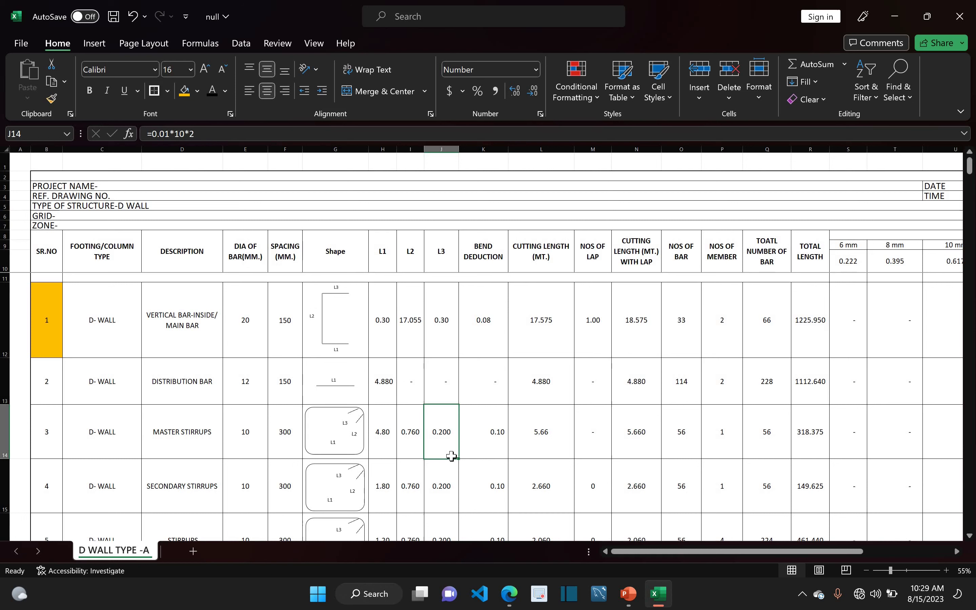
Go through the master stirrups' bend deduction, cutting length, number of laps and cutting length with lap
{"action": "left_click", "coordinate": [486, 446]}
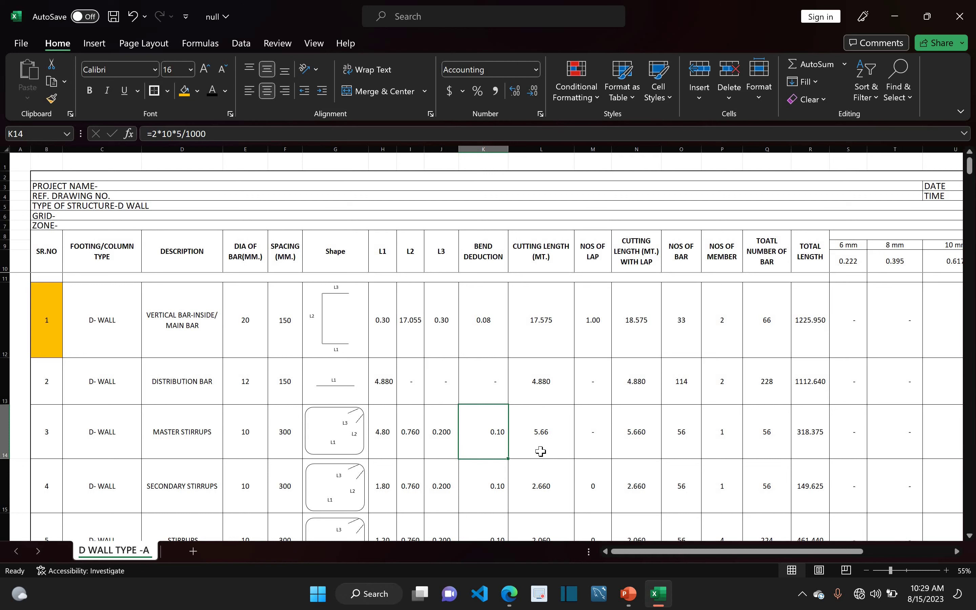
{"action": "key", "text": "Right"}
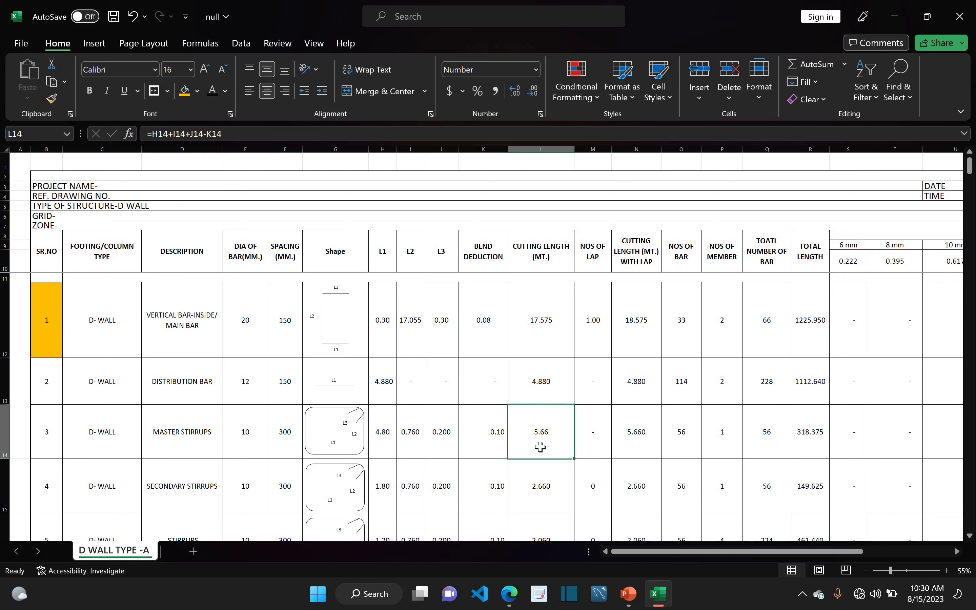
{"action": "key", "text": "Right"}
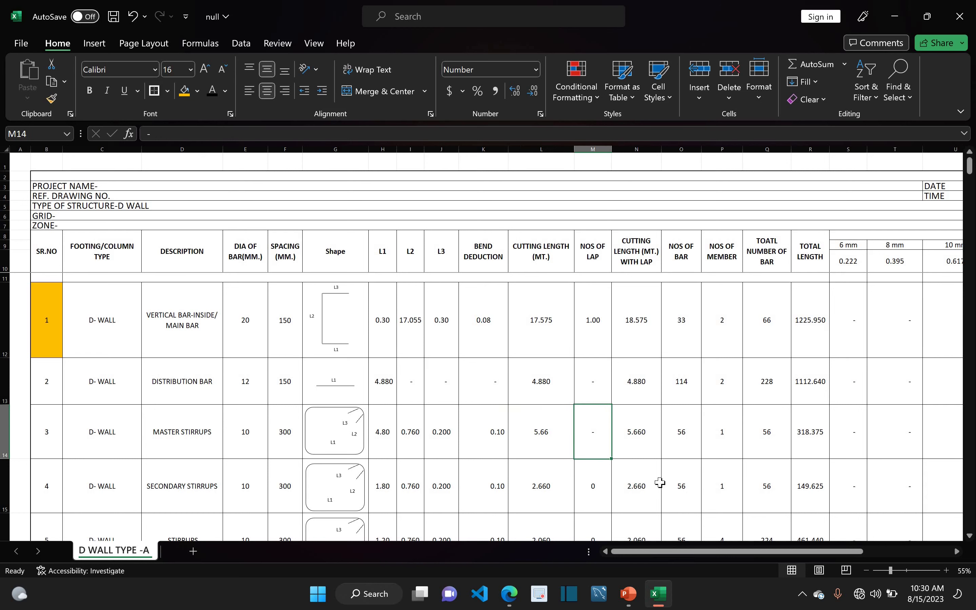
{"action": "key", "text": "Right"}
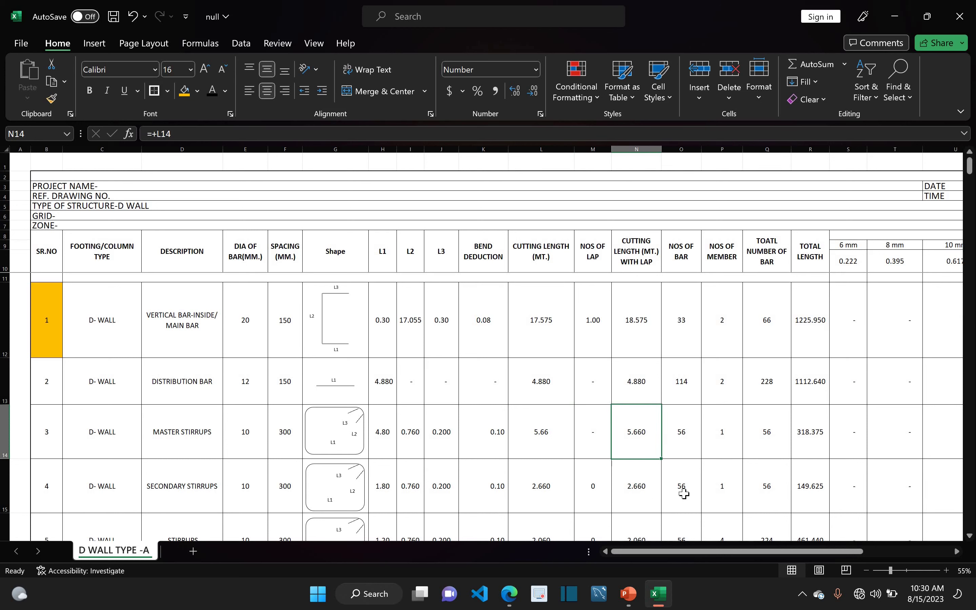
Examine the master stirrups' number-of-bars formula and compare it with the reinforcement cage slide in PowerPoint
{"action": "left_click", "coordinate": [682, 444]}
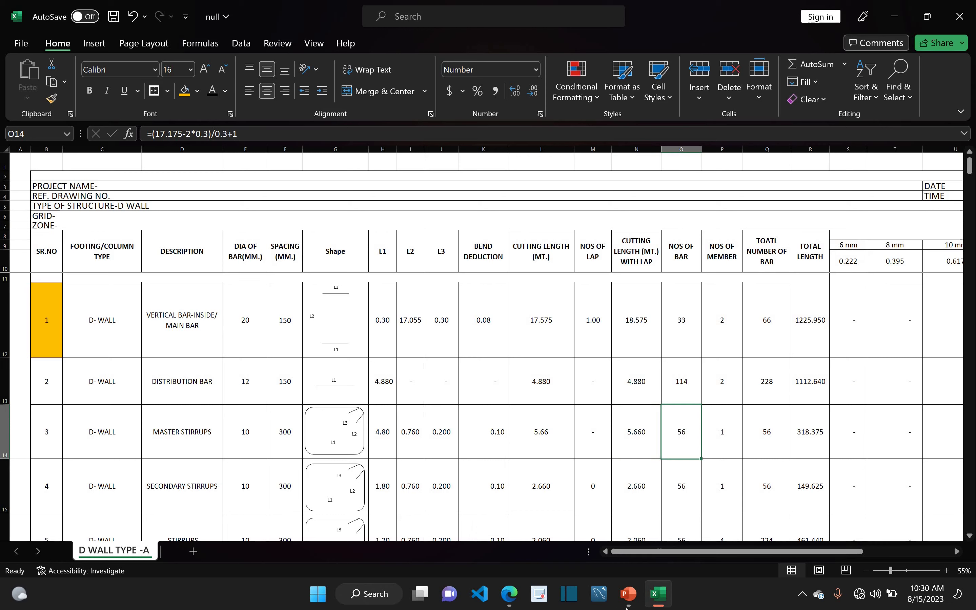
{"action": "mouse_move", "coordinate": [629, 594]}
{"action": "left_click", "coordinate": [701, 525]}
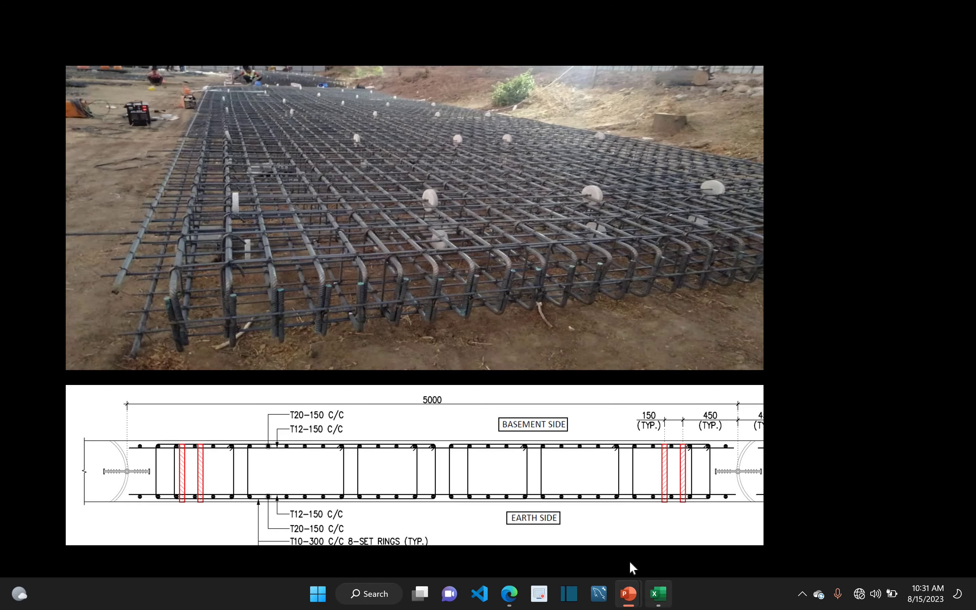
{"action": "mouse_move", "coordinate": [658, 593]}
{"action": "left_click", "coordinate": [622, 551]}
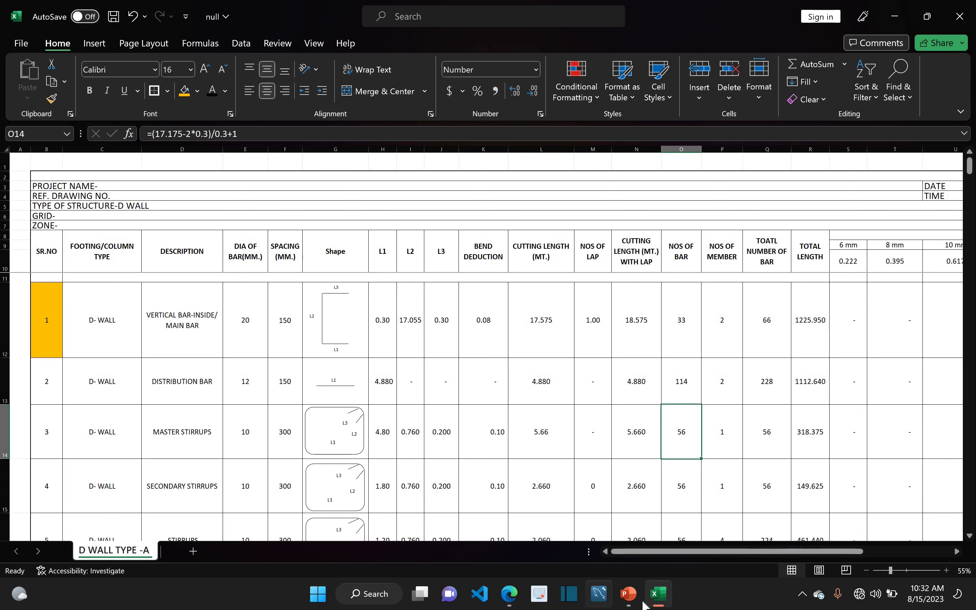
Check the stirrup arrangement along the wall section in the D-wall structure drawing PDF in Edge, returning to the Excel schedule
{"action": "left_click", "coordinate": [509, 593]}
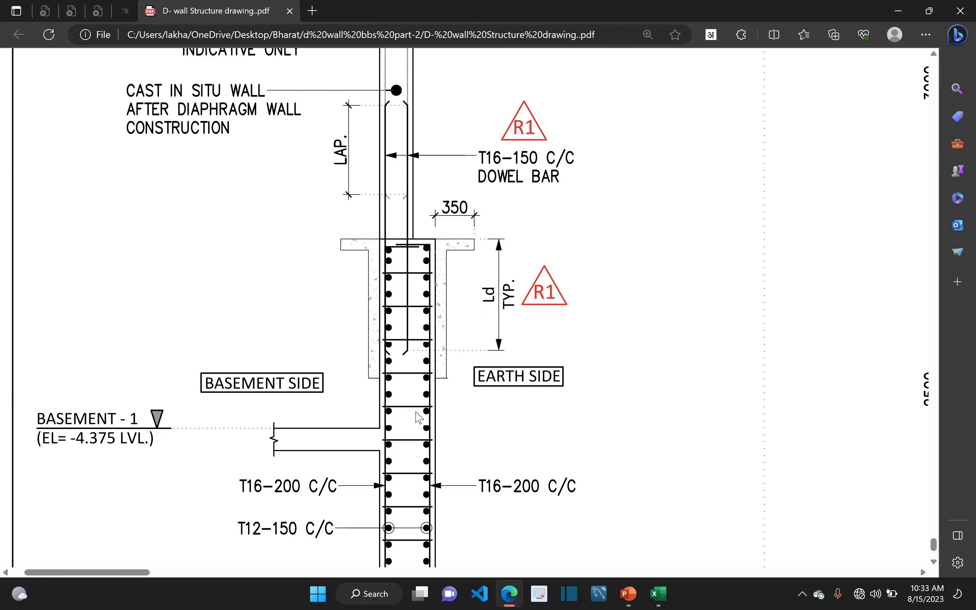
{"action": "scroll", "coordinate": [420, 418], "scroll_direction": "down", "scroll_amount": 4}
{"action": "scroll", "coordinate": [393, 356], "scroll_direction": "up", "scroll_amount": 10}
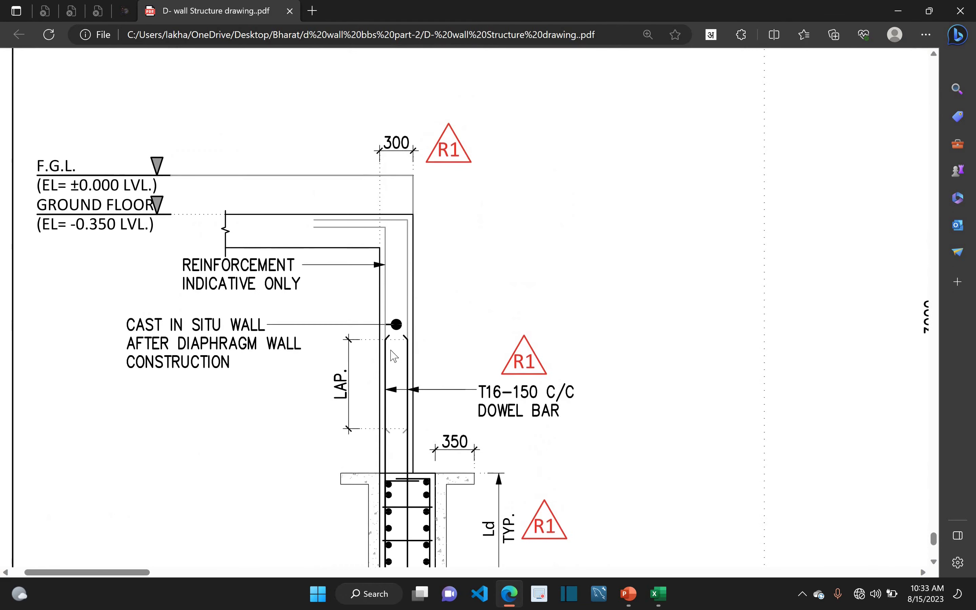
{"action": "scroll", "coordinate": [394, 356], "scroll_direction": "down", "scroll_amount": 4}
{"action": "scroll", "coordinate": [389, 312], "scroll_direction": "down", "scroll_amount": 2}
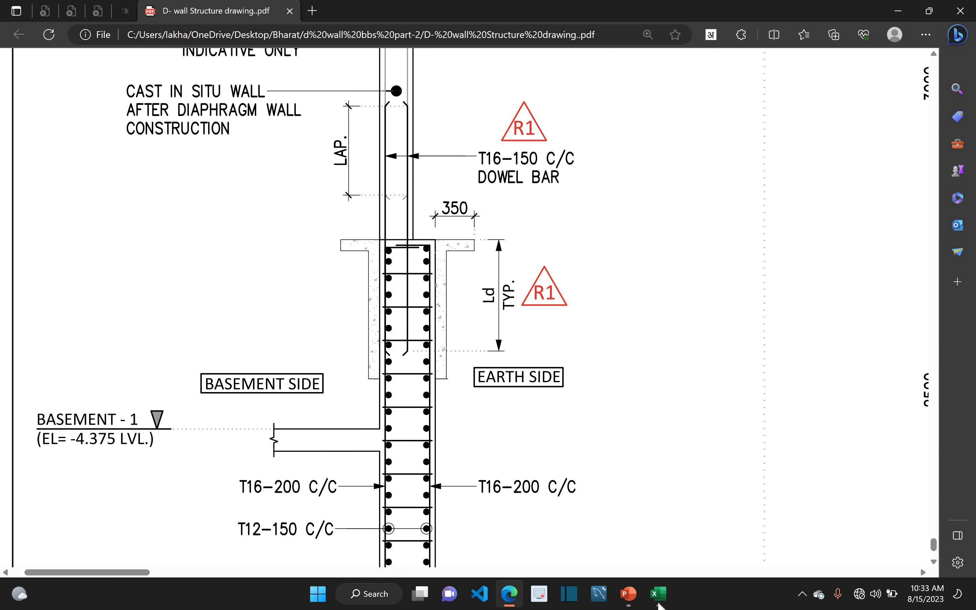
{"action": "mouse_move", "coordinate": [657, 594]}
{"action": "left_click", "coordinate": [642, 559]}
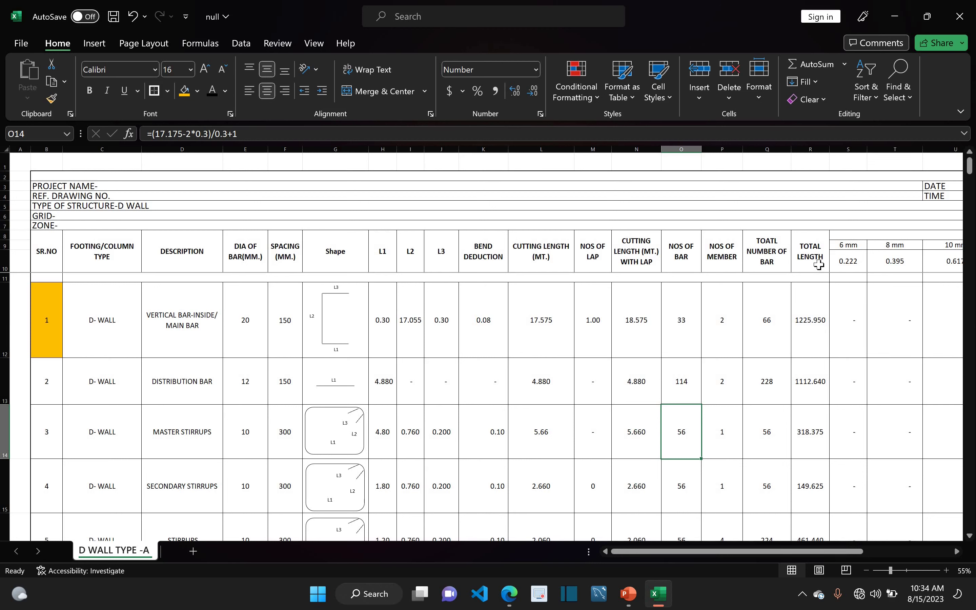
Examine the master stirrups' total length formula and the formula in the 10 mm weight column
{"action": "left_click", "coordinate": [816, 450]}
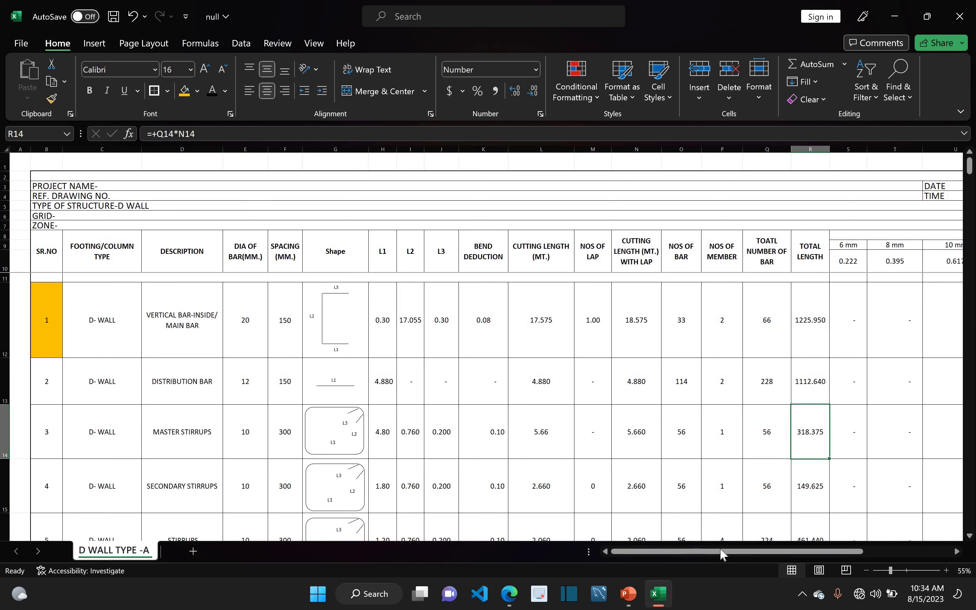
{"action": "left_click_drag", "start_coordinate": [719, 552], "coordinate": [749, 303]}
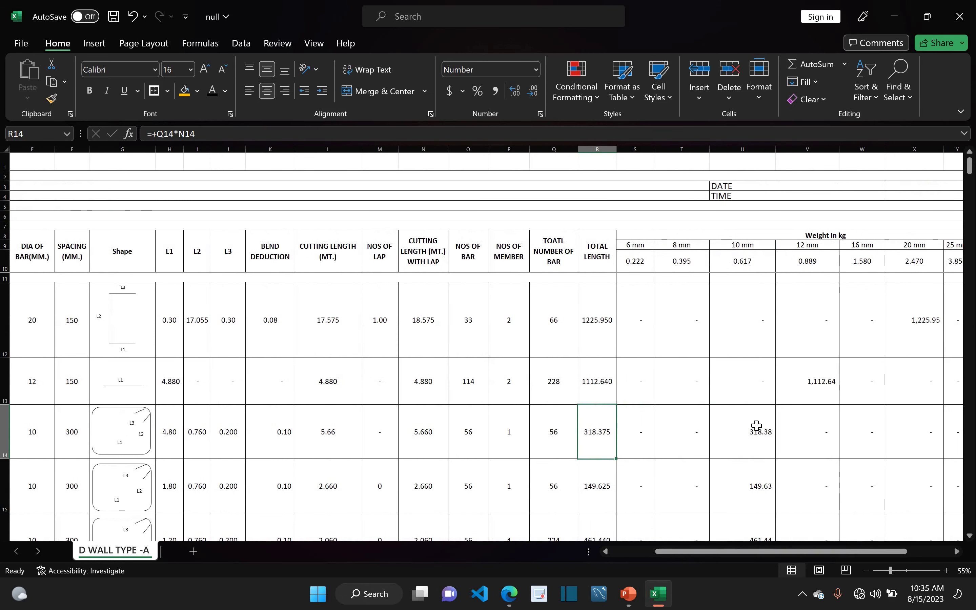
{"action": "left_click", "coordinate": [755, 433]}
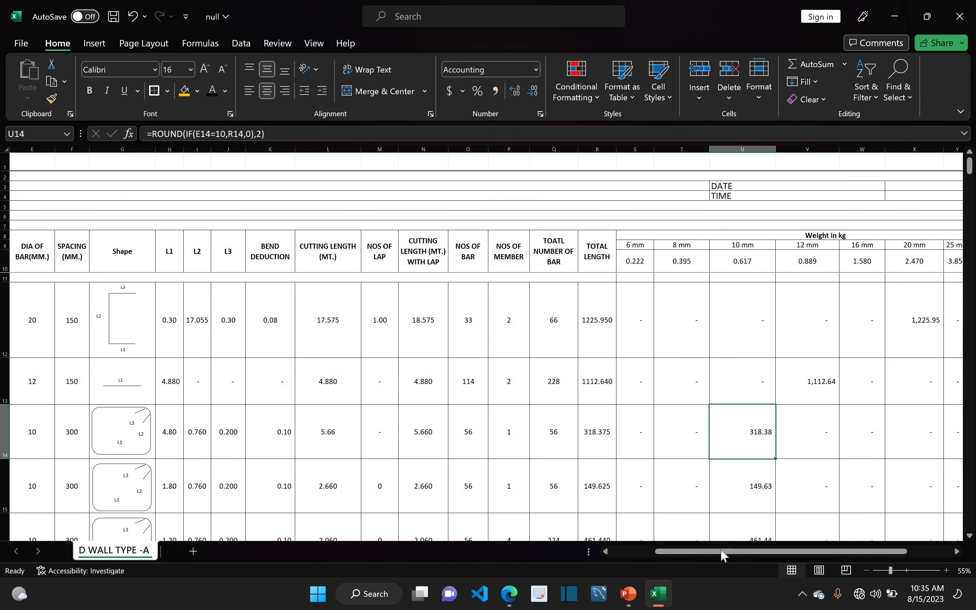
Review the description, bar diameter and spacing in the secondary stirrups row
{"action": "left_click_drag", "start_coordinate": [662, 553], "coordinate": [239, 439]}
{"action": "scroll", "coordinate": [203, 366], "scroll_direction": "down", "scroll_amount": 1}
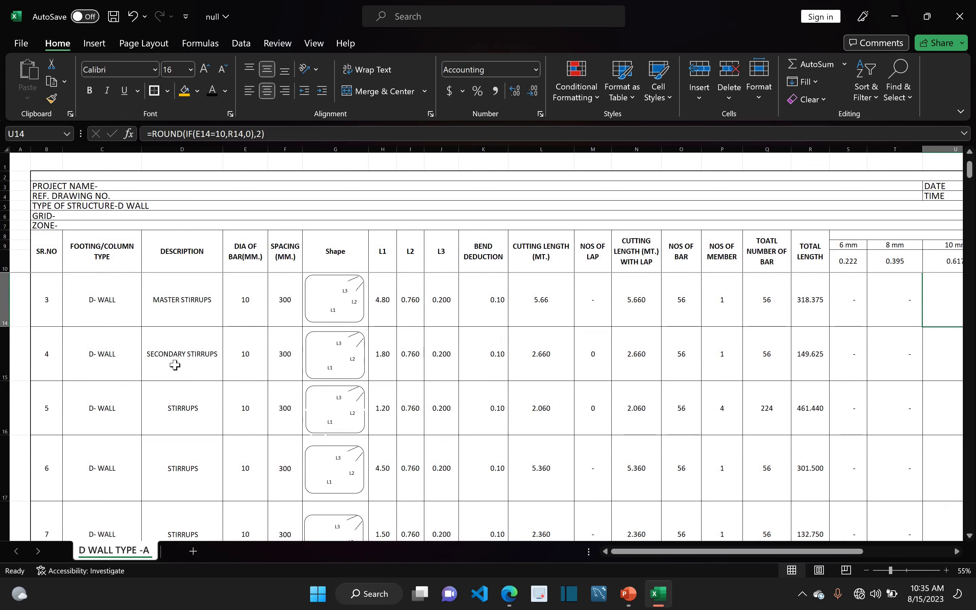
{"action": "left_click", "coordinate": [195, 325]}
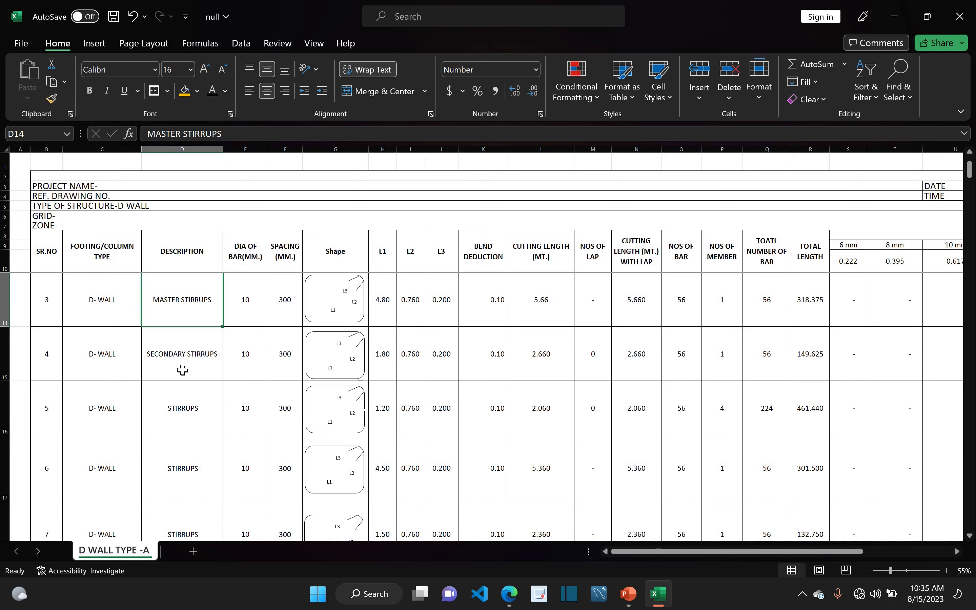
{"action": "scroll", "coordinate": [182, 370], "scroll_direction": "down", "scroll_amount": 1}
{"action": "scroll", "coordinate": [191, 366], "scroll_direction": "up", "scroll_amount": 1}
{"action": "key", "text": "Down"}
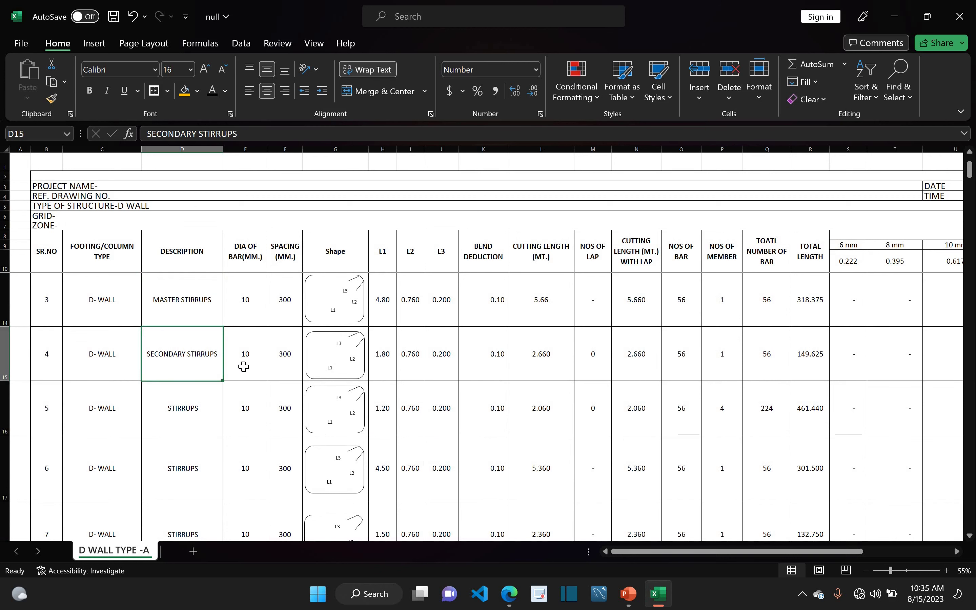
{"action": "key", "text": "Right"}
{"action": "left_click", "coordinate": [283, 364]}
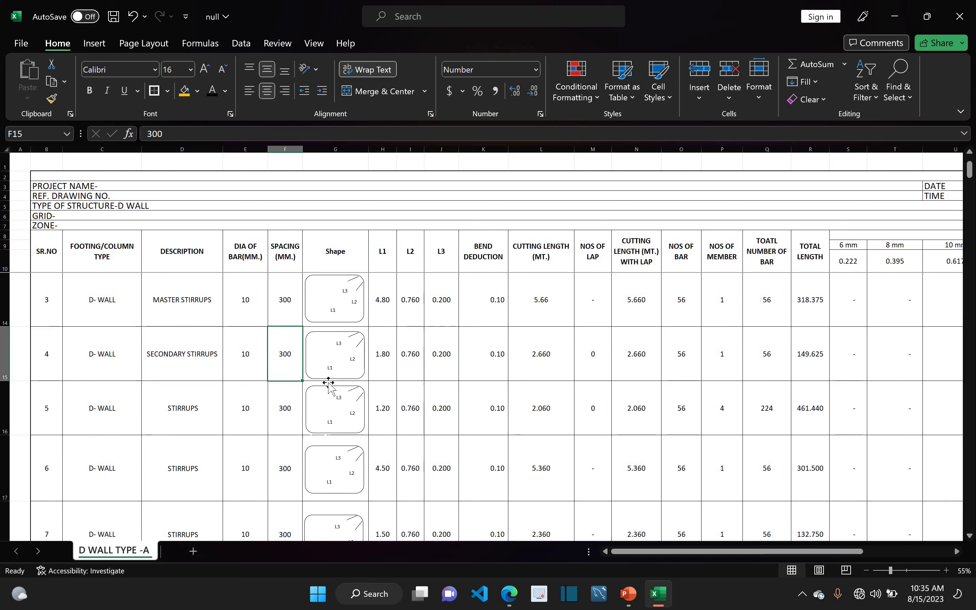
Compare the secondary stirrups' L1 formula with the master stirrups' and check it against the Type-A plan in the PDF drawing
{"action": "left_click", "coordinate": [387, 370]}
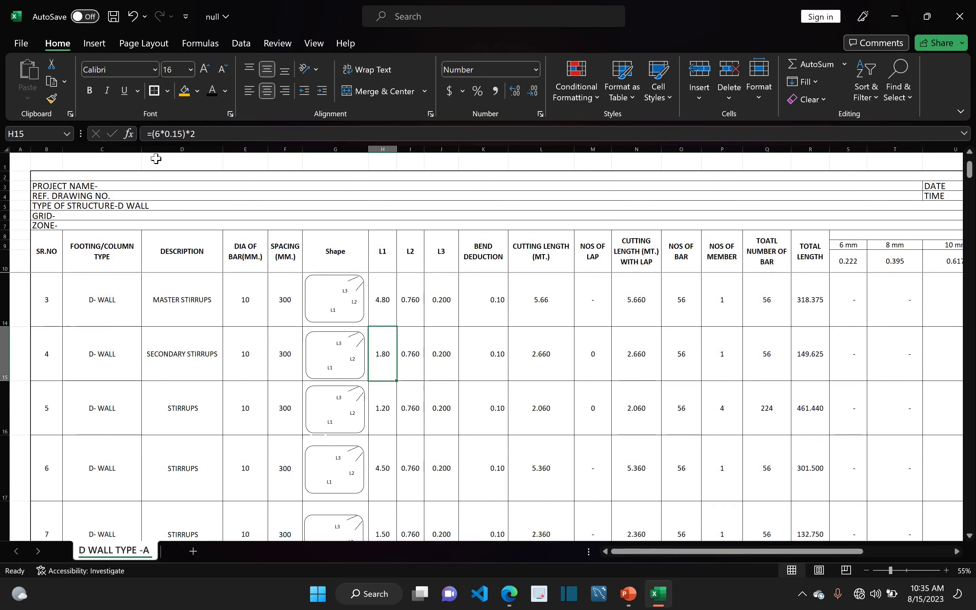
{"action": "key", "text": "Up"}
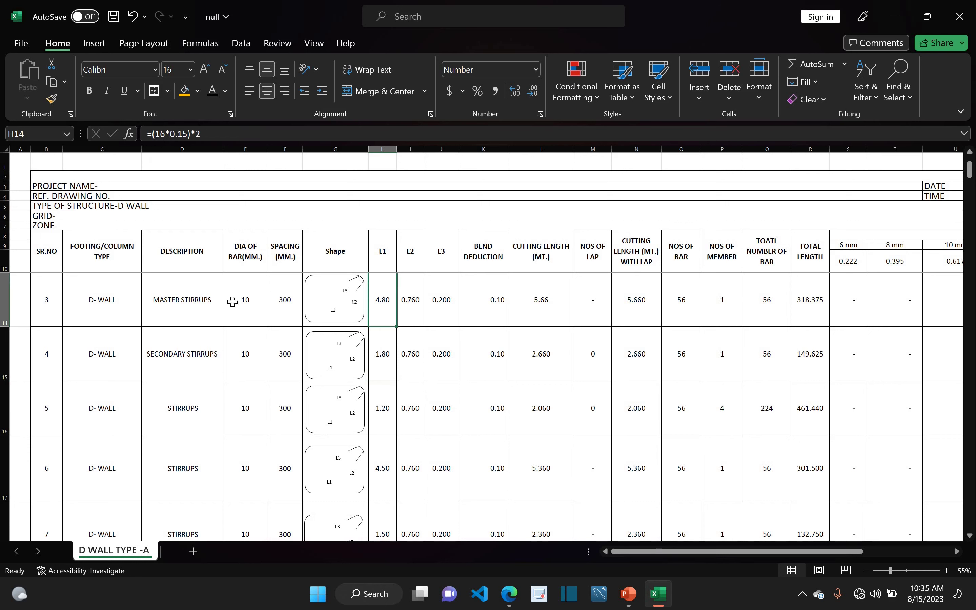
{"action": "key", "text": "Down"}
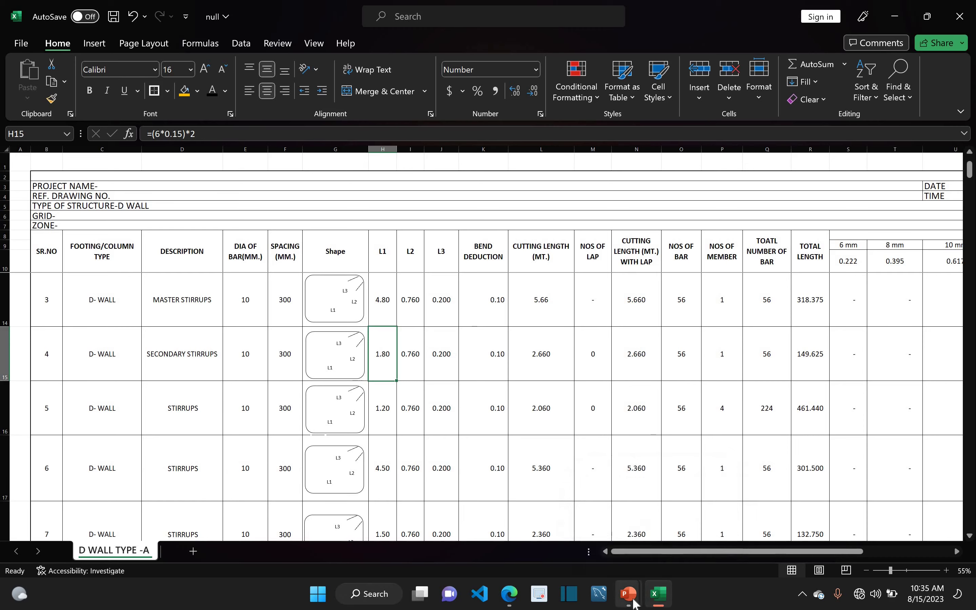
{"action": "mouse_move", "coordinate": [628, 593]}
{"action": "left_click", "coordinate": [500, 590]}
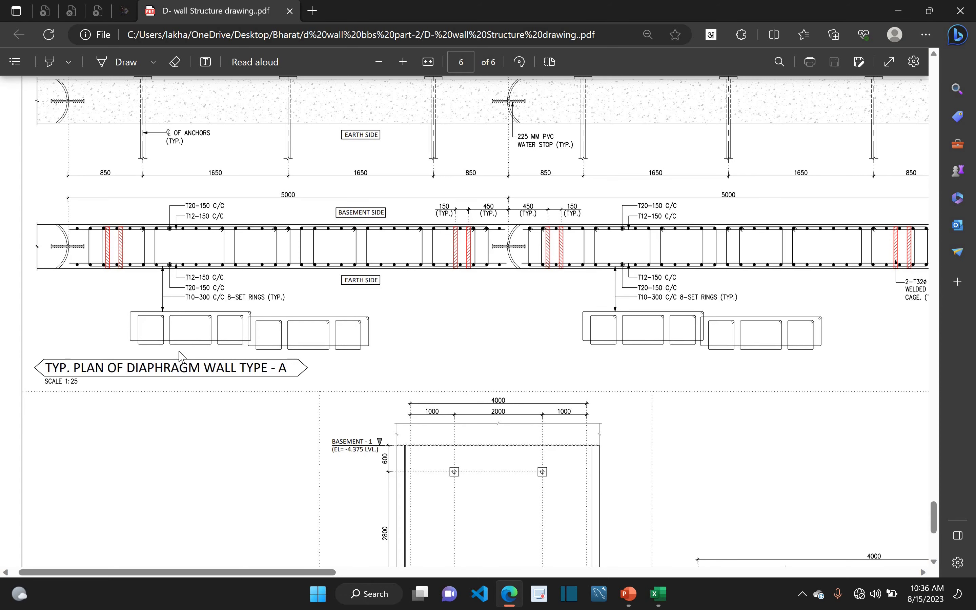
{"action": "mouse_move", "coordinate": [629, 593]}
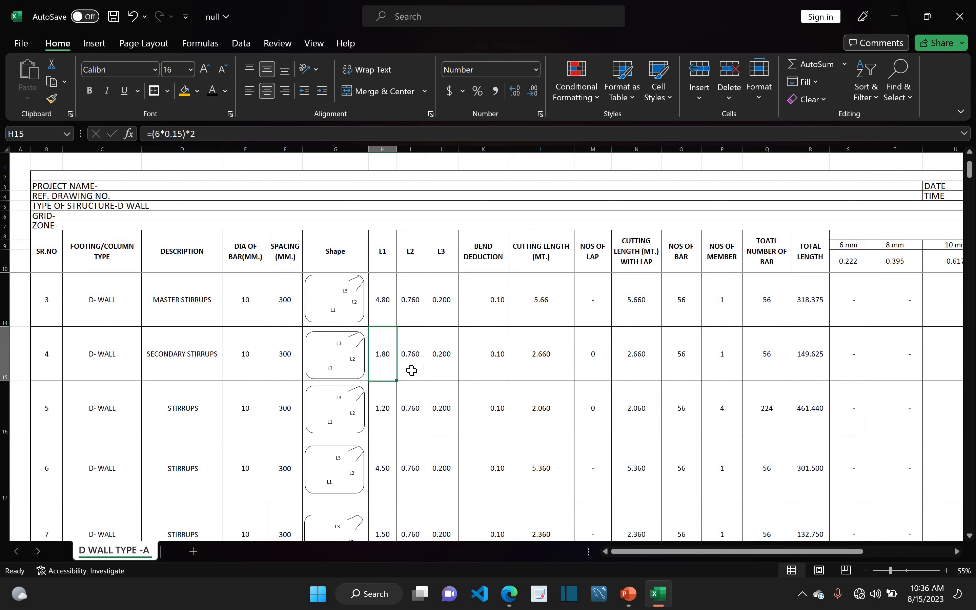
Compare the secondary stirrups' L2 and L3 formulas with those in the master stirrups row
{"action": "key", "text": "Right"}
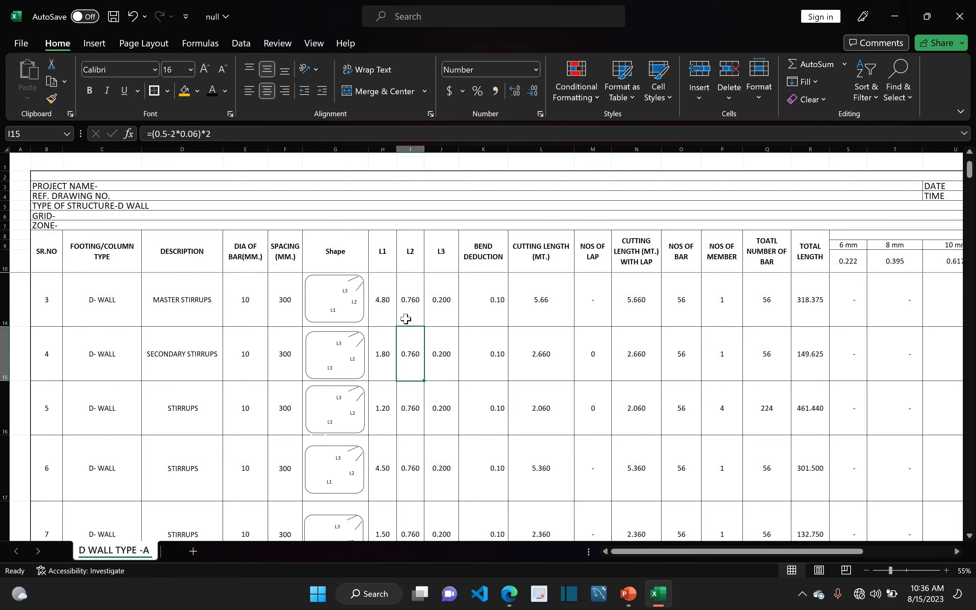
{"action": "key", "text": "Up"}
{"action": "key", "text": "Down"}
{"action": "key", "text": "Up"}
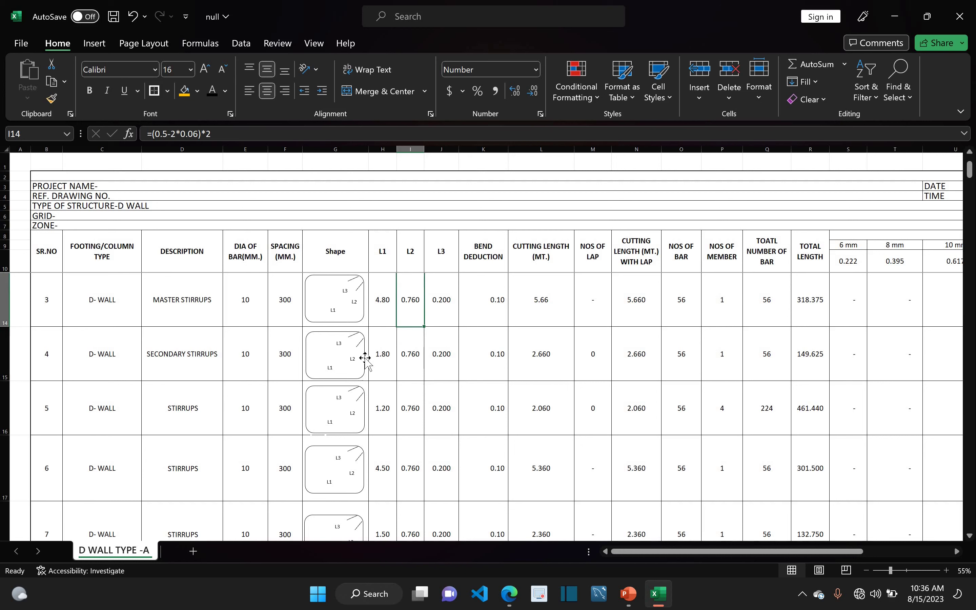
{"action": "key", "text": "Down"}
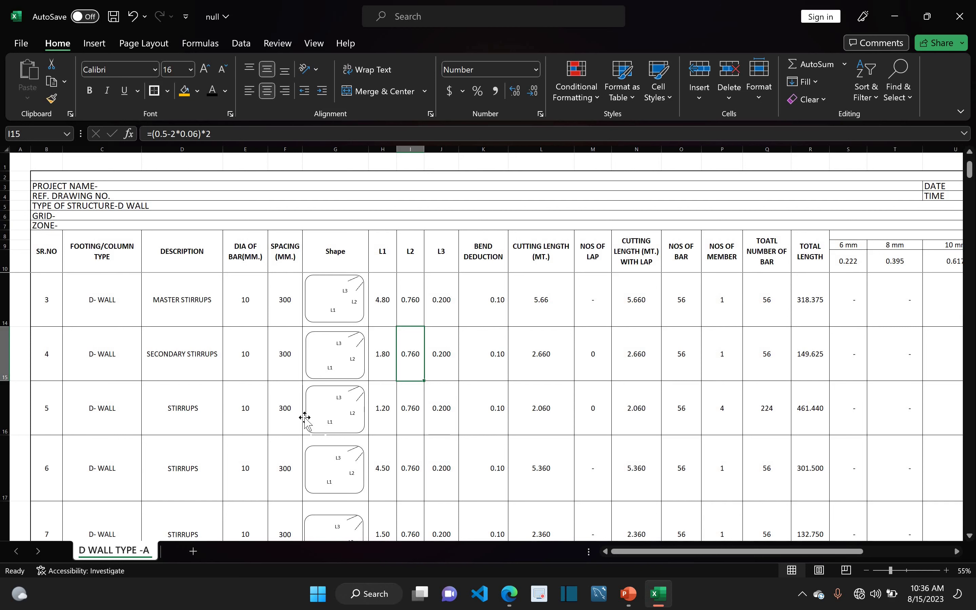
{"action": "key", "text": "Up"}
{"action": "key", "text": "Right"}
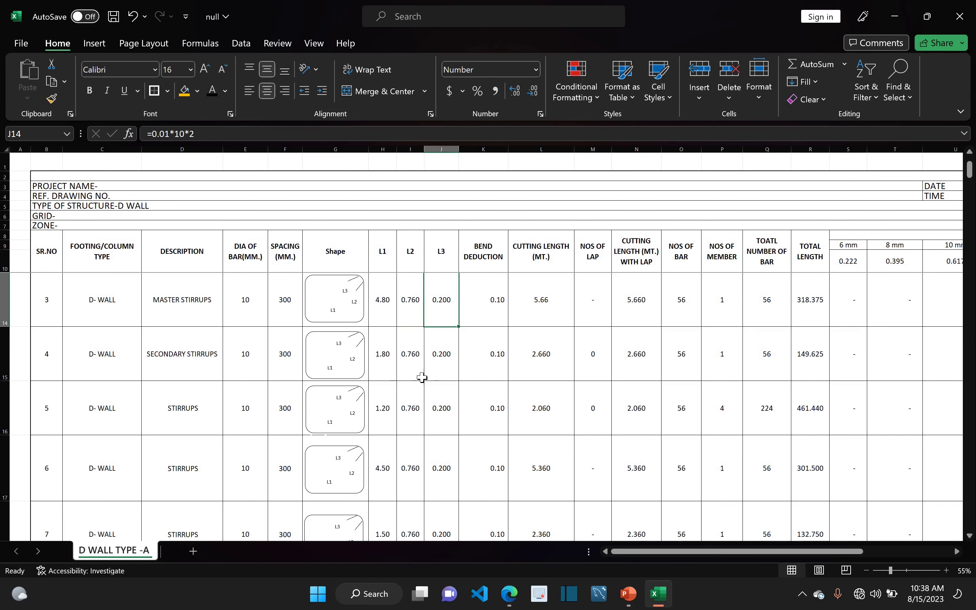
{"action": "left_click", "coordinate": [430, 372]}
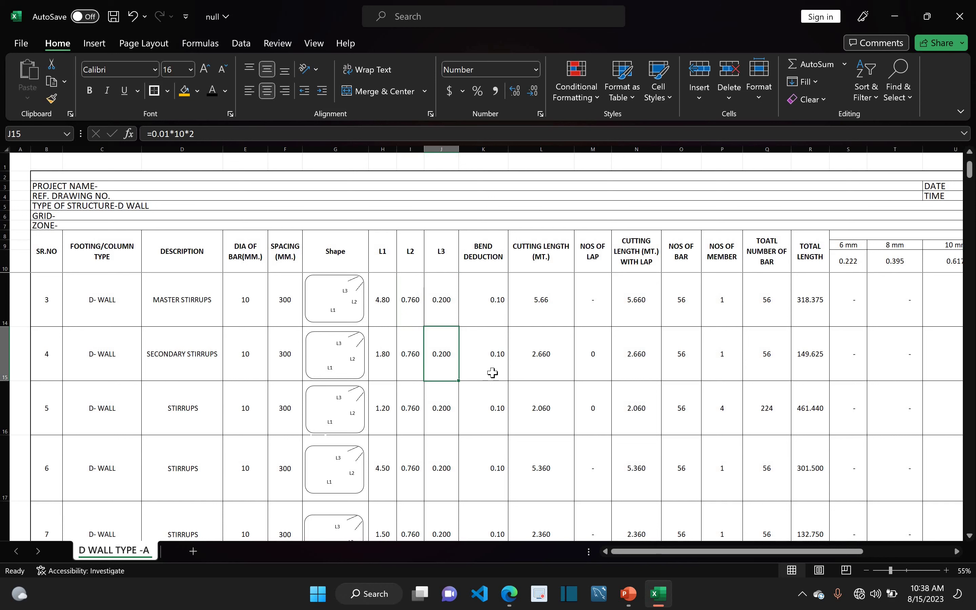
Go through the secondary stirrups' bend deduction, cutting length and cutting length with lap formulas
{"action": "key", "text": "Right"}
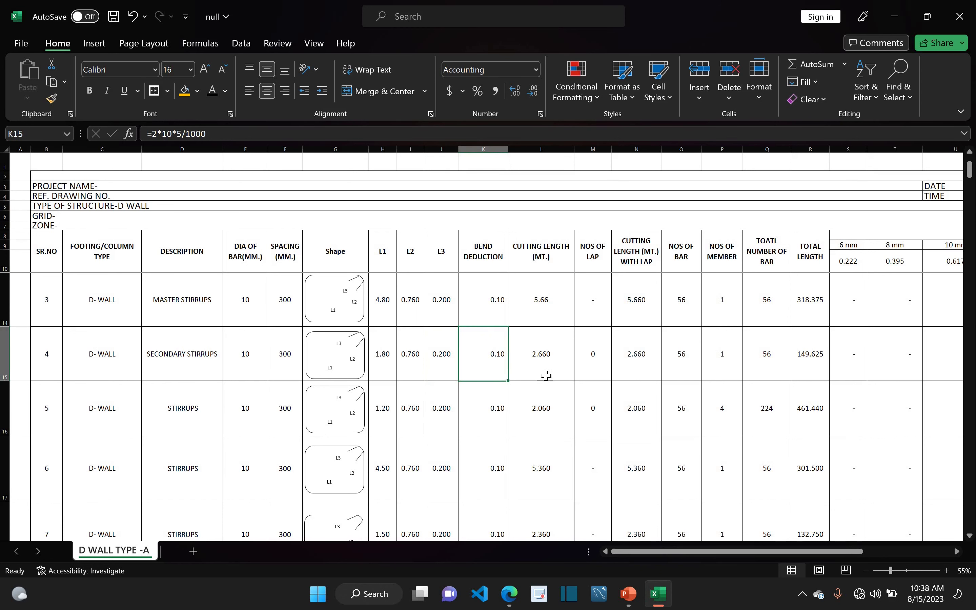
{"action": "key", "text": "Right"}
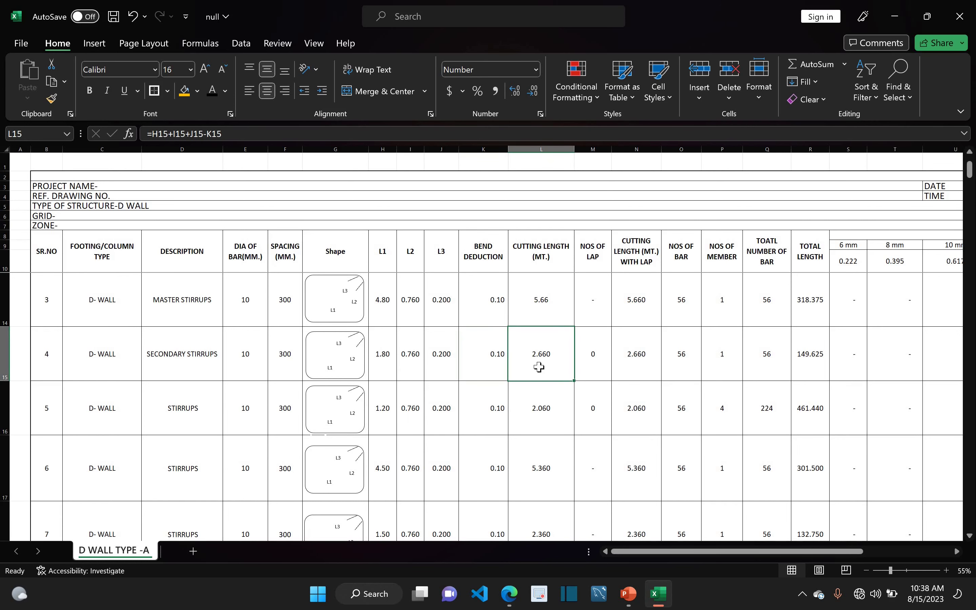
{"action": "left_click", "coordinate": [596, 368]}
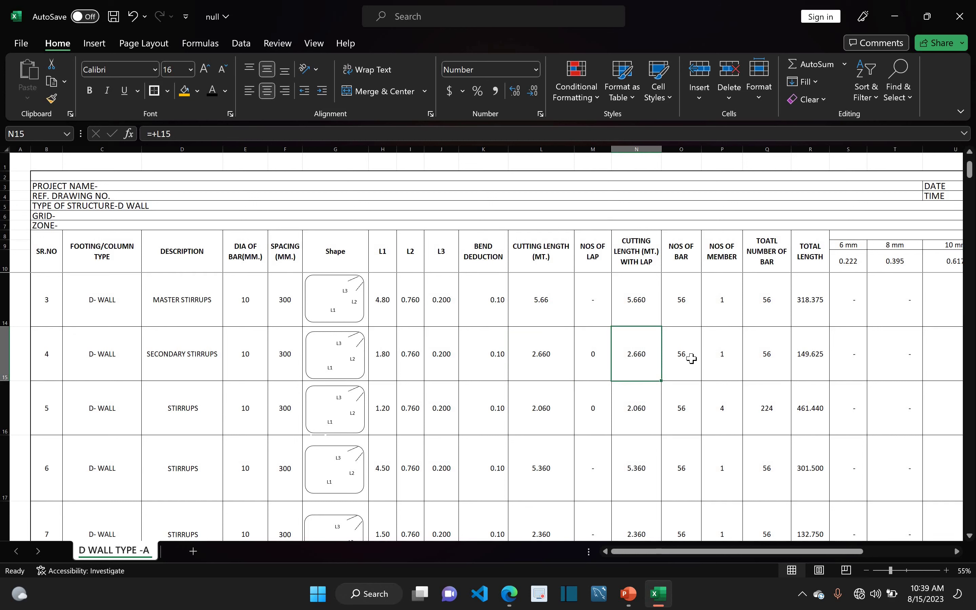
Compare the number-of-bars formula of the secondary stirrups with that of the master stirrups
{"action": "key", "text": "Right"}
{"action": "left_click", "coordinate": [679, 310]}
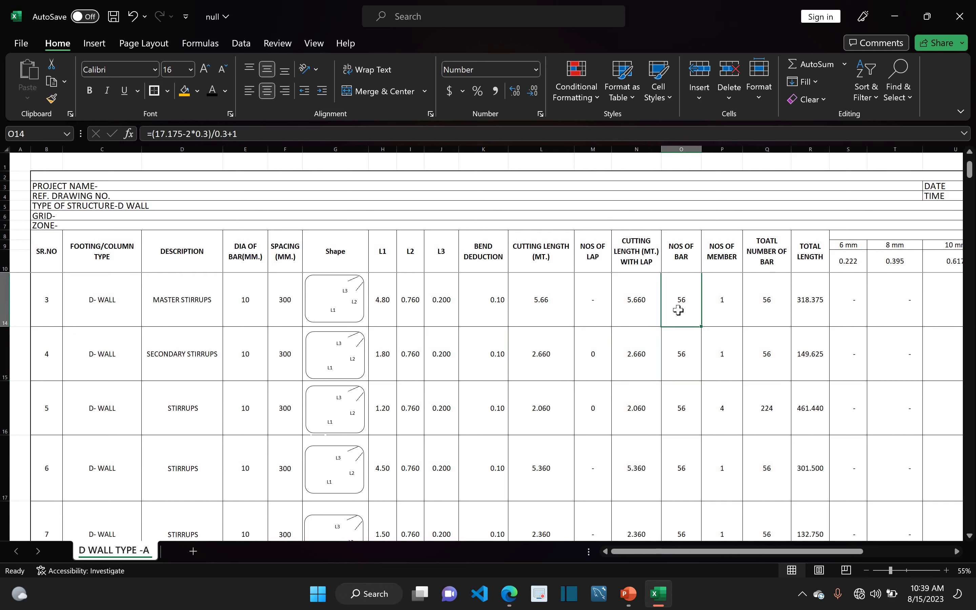
{"action": "key", "text": "Down"}
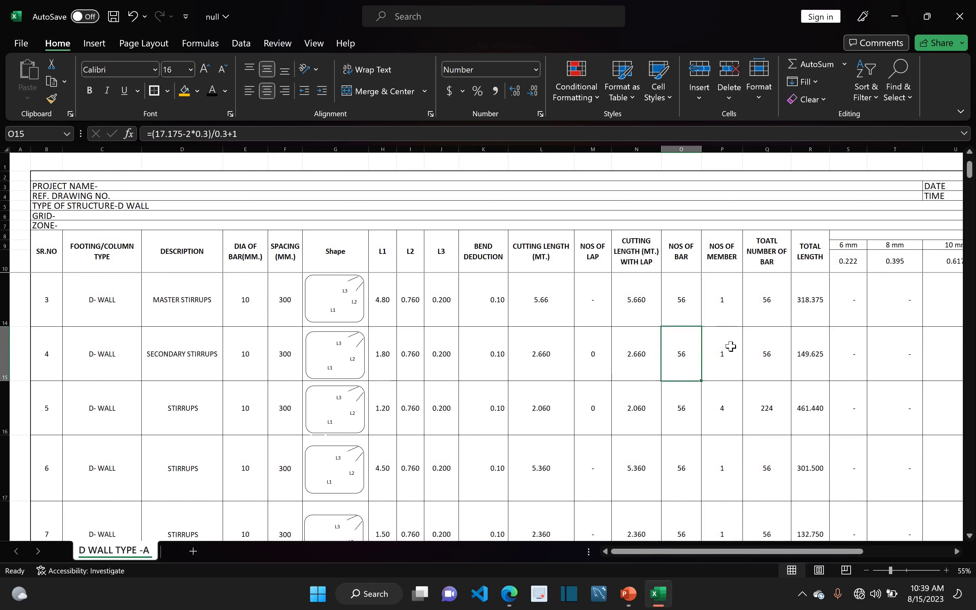
Go through the secondary stirrups' number of members, total number of bars, total length formula and weight columns
{"action": "left_click", "coordinate": [731, 353]}
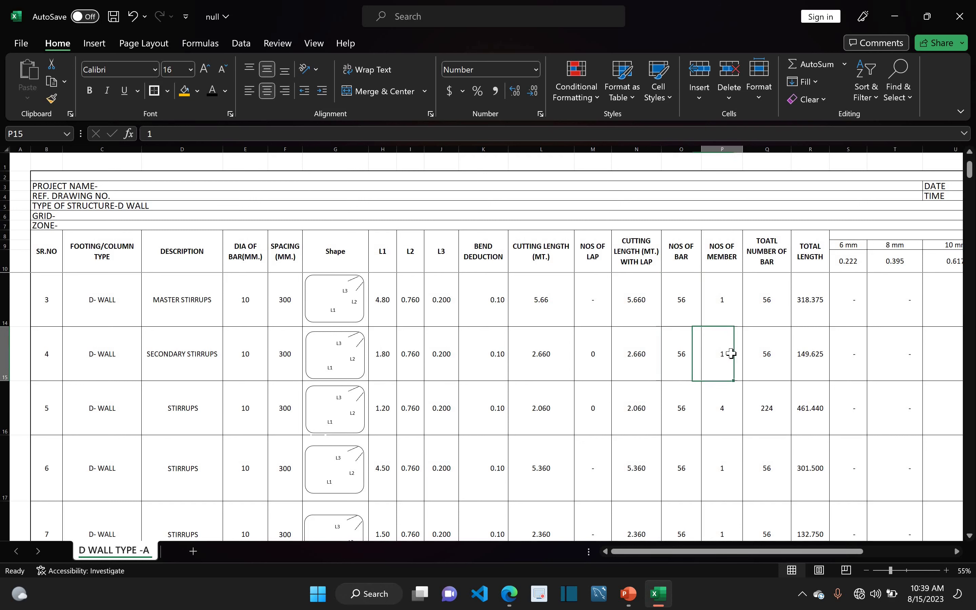
{"action": "key", "text": "Right"}
{"action": "left_click", "coordinate": [808, 362]}
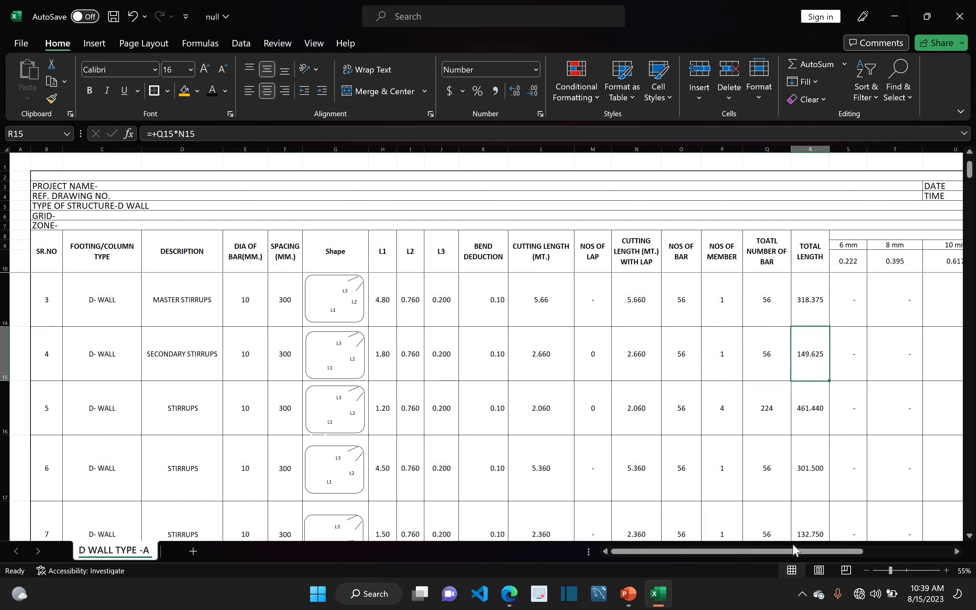
{"action": "left_click_drag", "start_coordinate": [723, 551], "coordinate": [713, 250]}
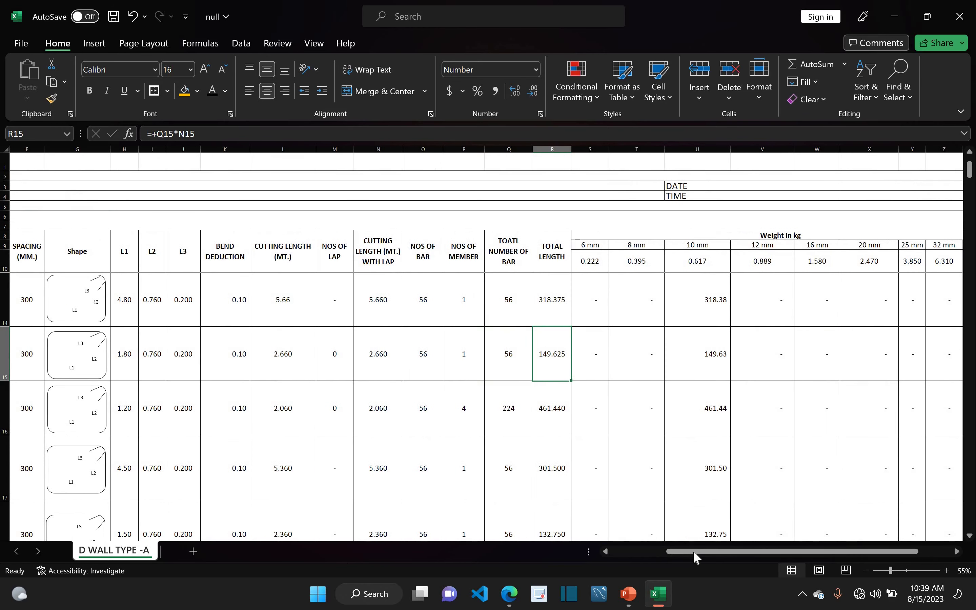
{"action": "left_click_drag", "start_coordinate": [692, 551], "coordinate": [194, 444]}
Review the descriptions of the secondary stirrups and the remaining stirrups rows, ending on serial number 5
{"action": "left_click", "coordinate": [189, 518]}
{"action": "left_click", "coordinate": [199, 363]}
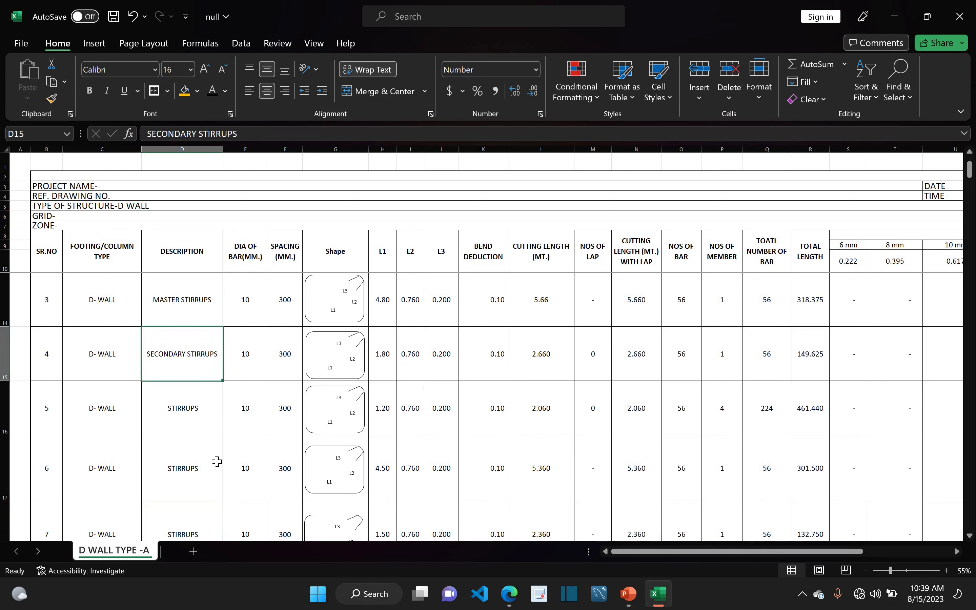
{"action": "left_click", "coordinate": [206, 403]}
{"action": "left_click", "coordinate": [217, 463]}
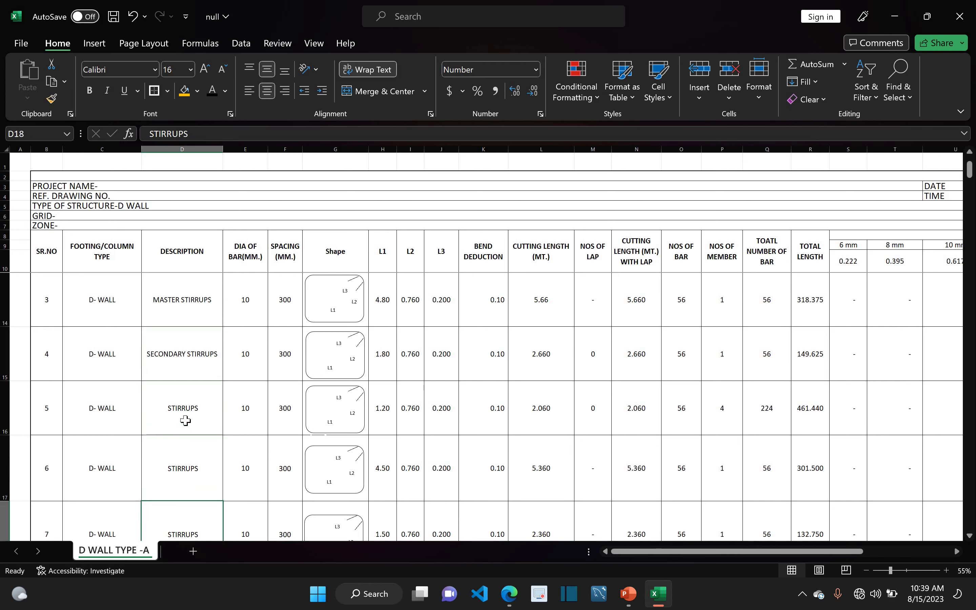
{"action": "left_click", "coordinate": [186, 421]}
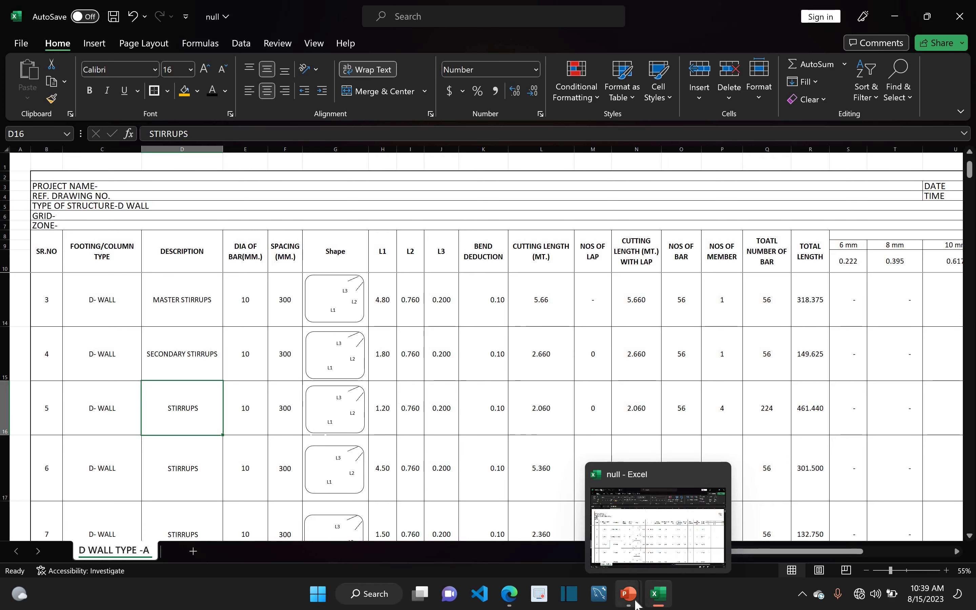
Check the Type-A plan in the PDF drawing for serial number 5 stirrups and review their number of members and total length in Excel
{"action": "left_click", "coordinate": [520, 598]}
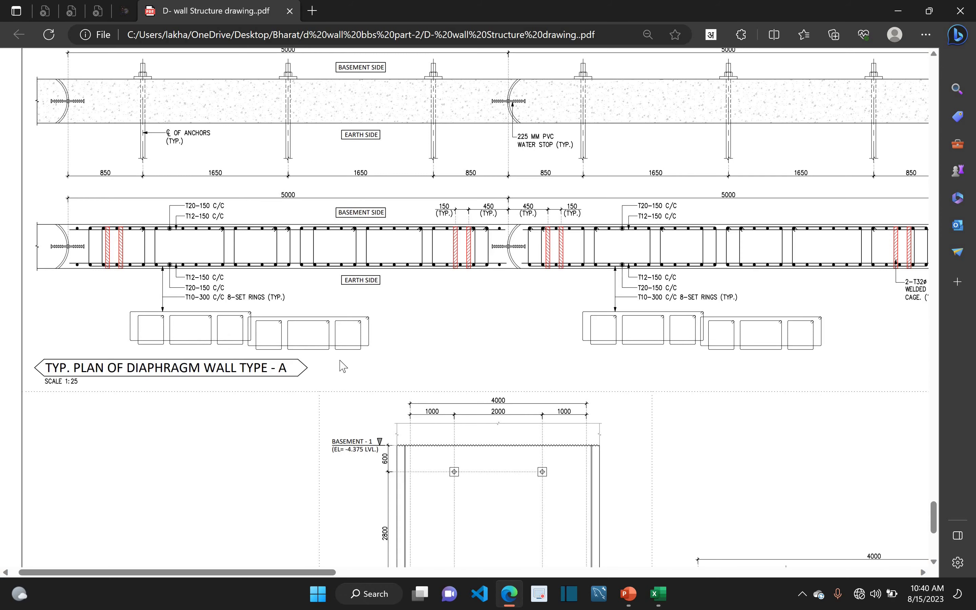
{"action": "left_click", "coordinate": [652, 602]}
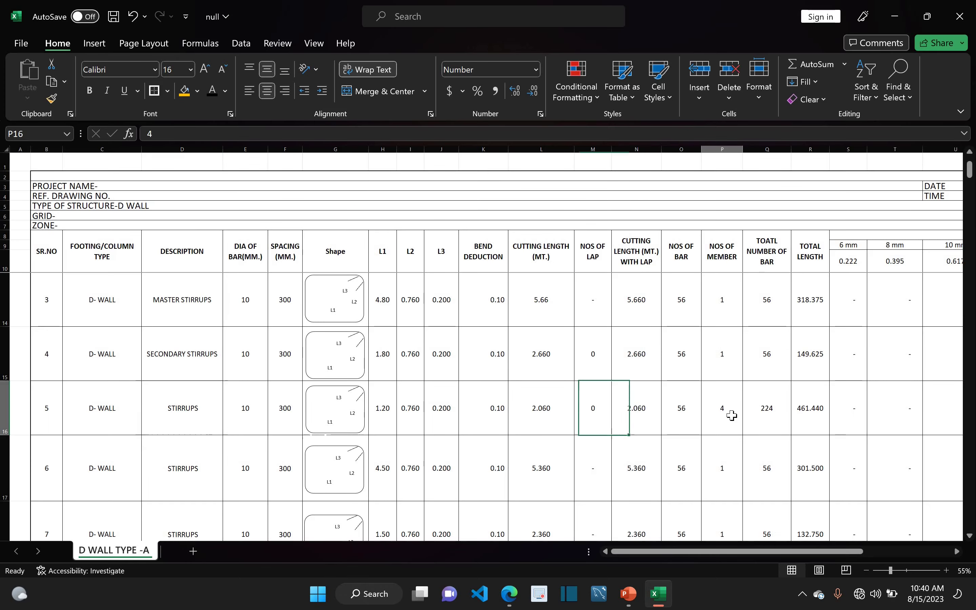
{"action": "key", "text": "Right"}
{"action": "key", "text": "Right"}
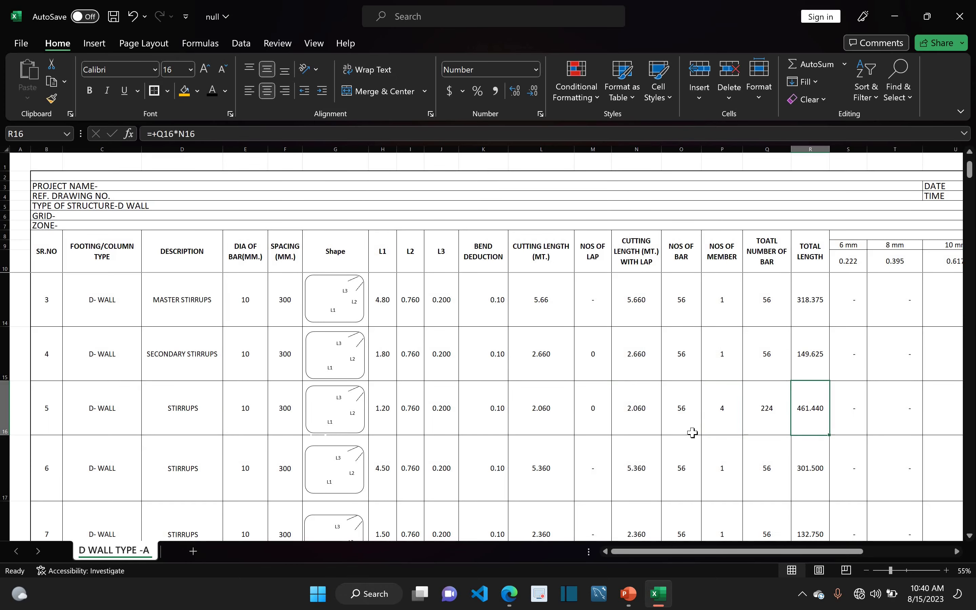
Review the dowels row's member type, description, bar diameter and spacing
{"action": "scroll", "coordinate": [285, 413], "scroll_direction": "down", "scroll_amount": 1}
{"action": "scroll", "coordinate": [285, 413], "scroll_direction": "up", "scroll_amount": 2}
{"action": "scroll", "coordinate": [278, 410], "scroll_direction": "down", "scroll_amount": 1}
{"action": "scroll", "coordinate": [273, 410], "scroll_direction": "down", "scroll_amount": 1}
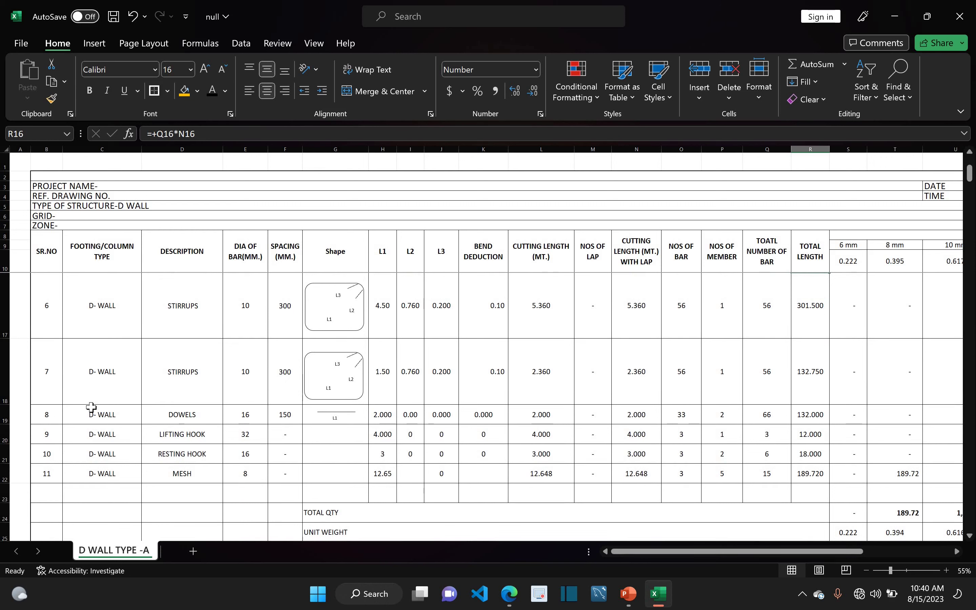
{"action": "left_click", "coordinate": [137, 418]}
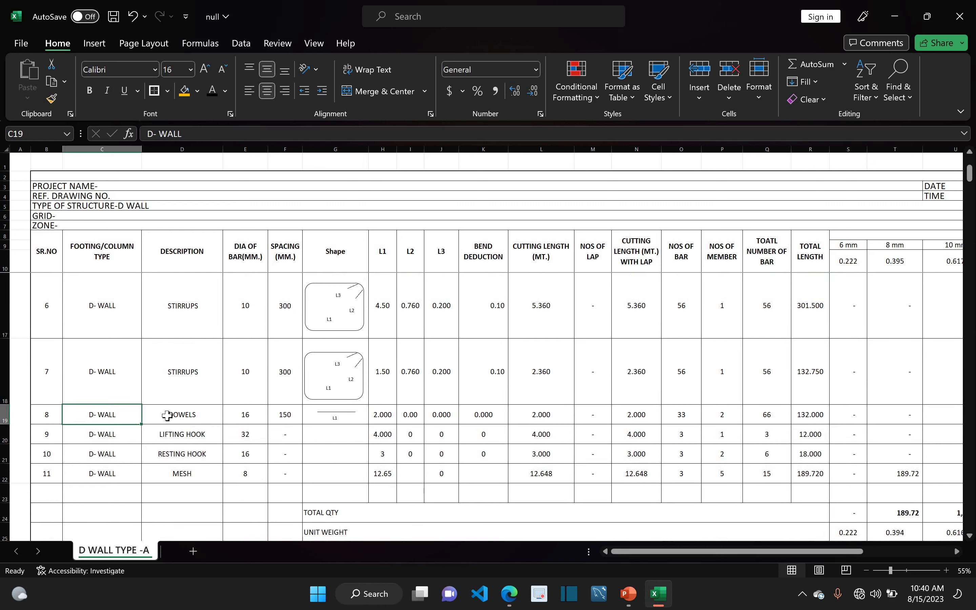
{"action": "left_click", "coordinate": [167, 415]}
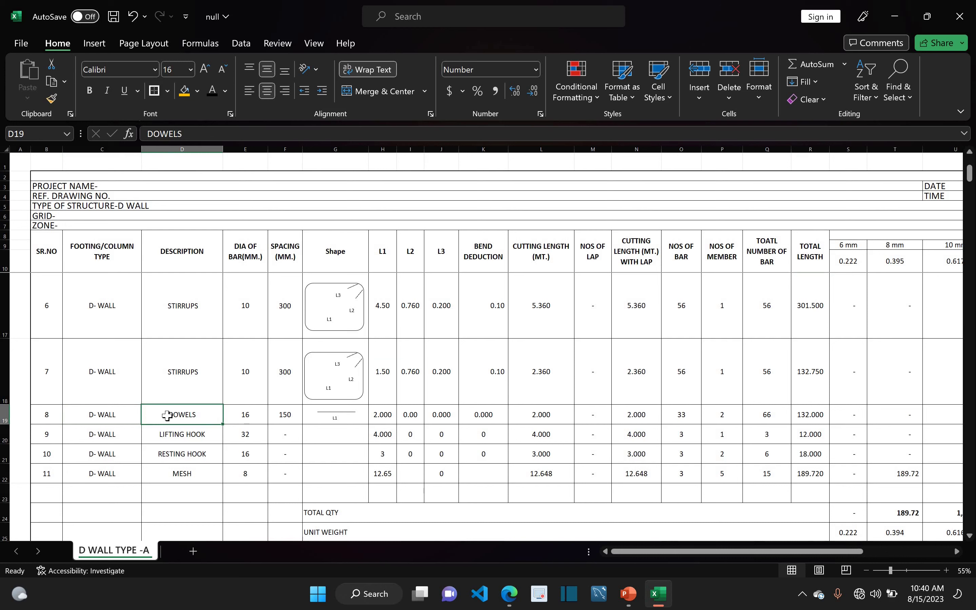
{"action": "left_click", "coordinate": [250, 418]}
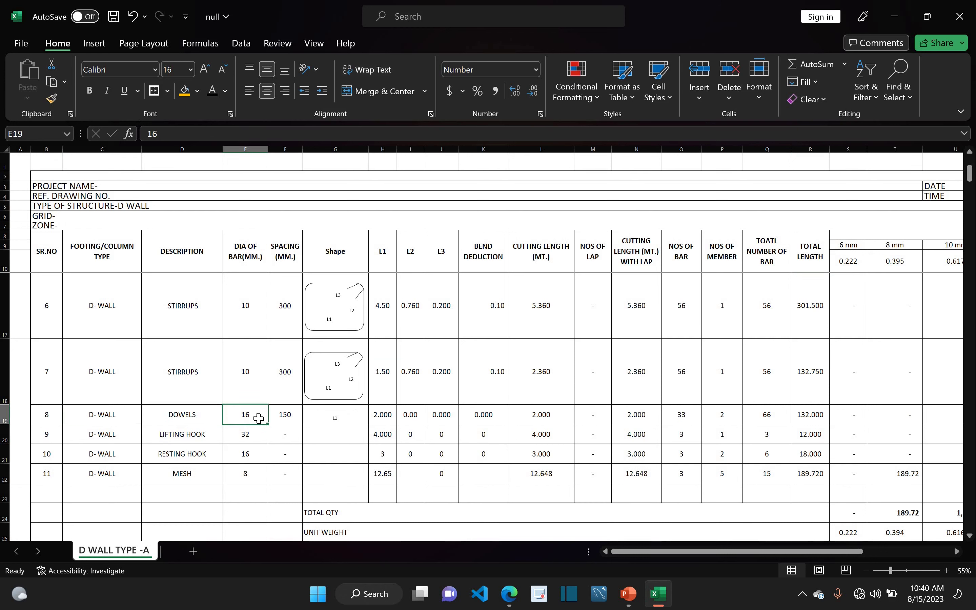
{"action": "left_click", "coordinate": [279, 421]}
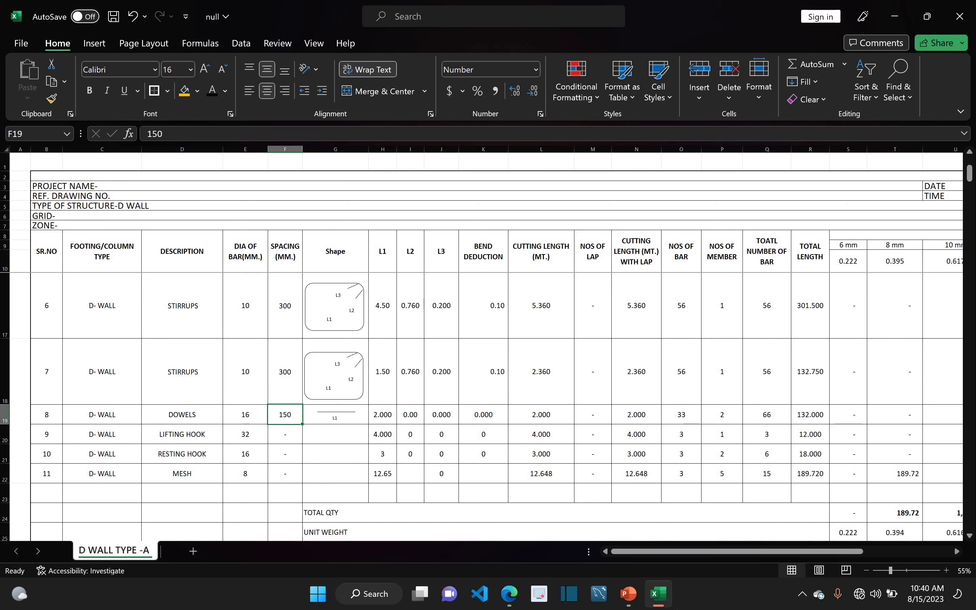
Check the Dowels Bar slide in PowerPoint against the dowels row's diameter and spacing in Excel
{"action": "left_click", "coordinate": [627, 595]}
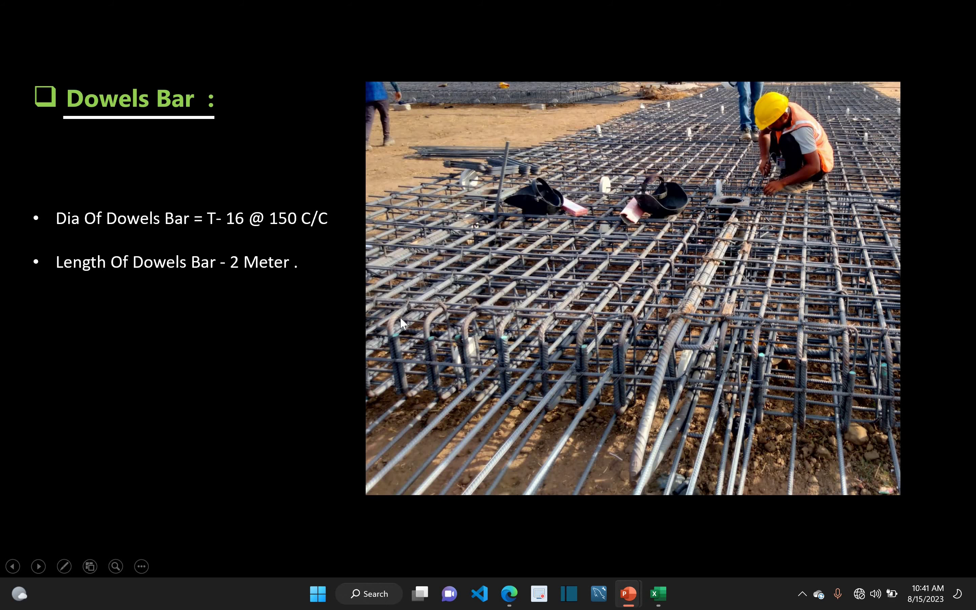
{"action": "scroll", "coordinate": [399, 317], "scroll_direction": "up", "scroll_amount": 5}
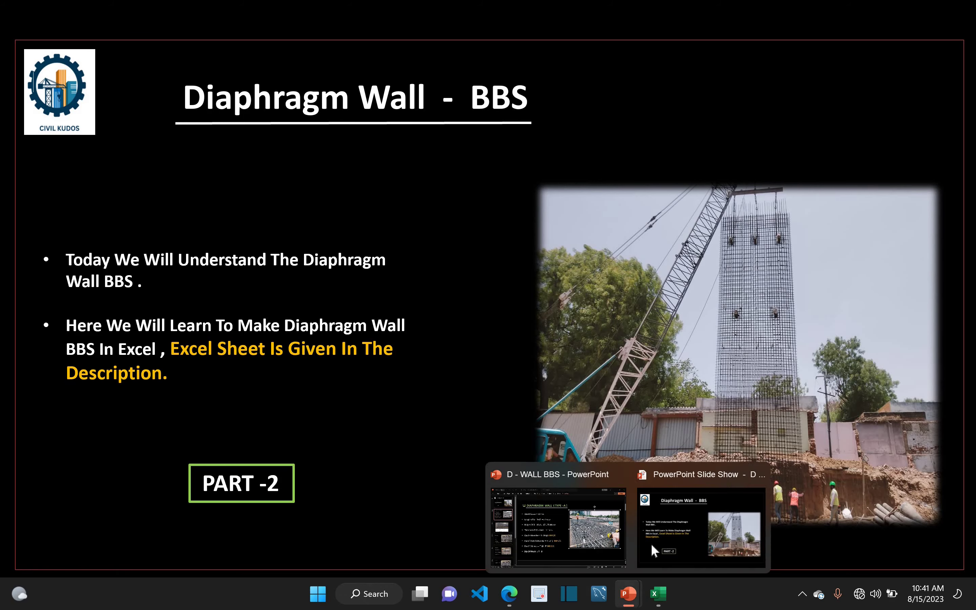
{"action": "left_click", "coordinate": [656, 552]}
{"action": "left_click", "coordinate": [221, 415]}
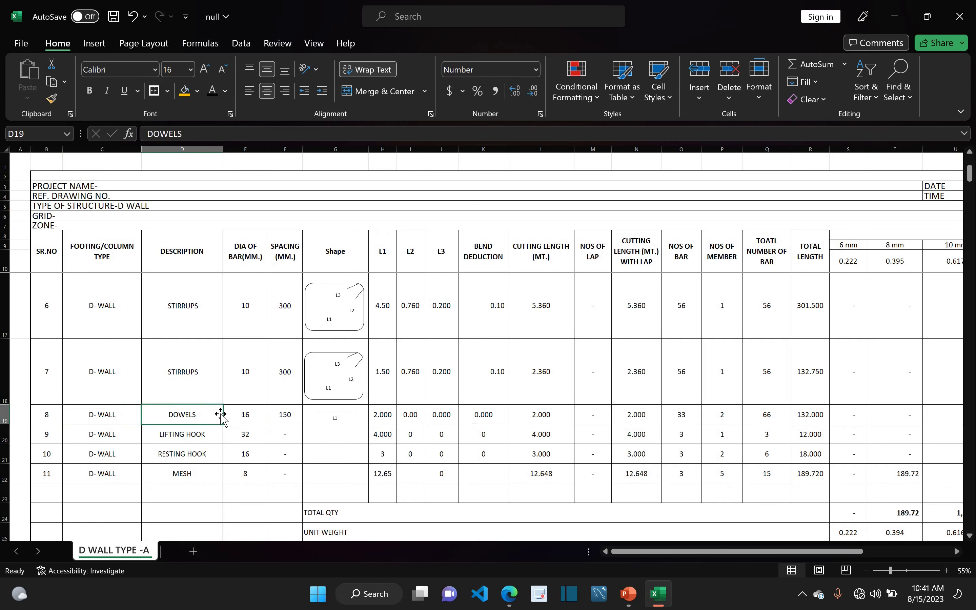
{"action": "left_click", "coordinate": [263, 419]}
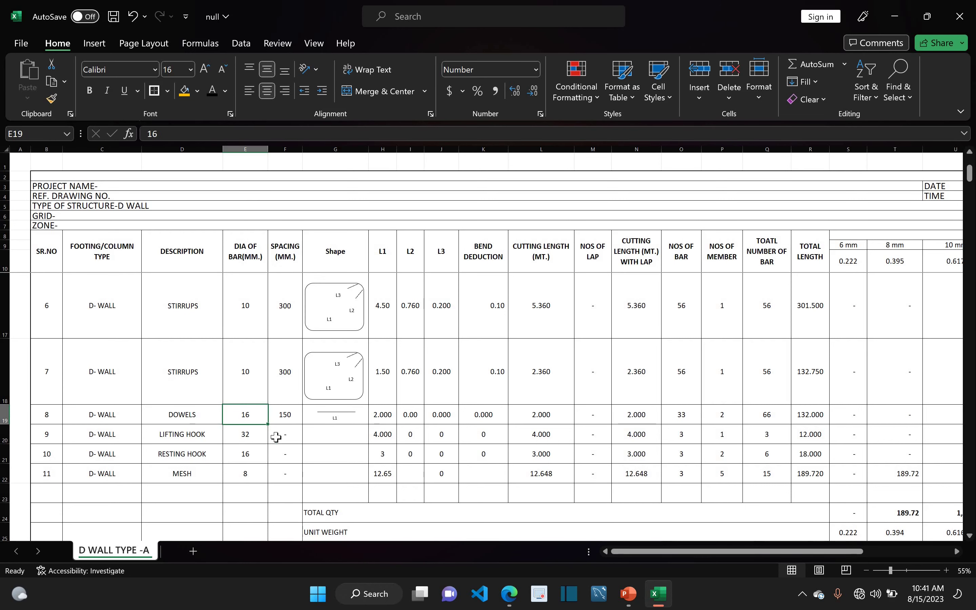
{"action": "left_click", "coordinate": [285, 420]}
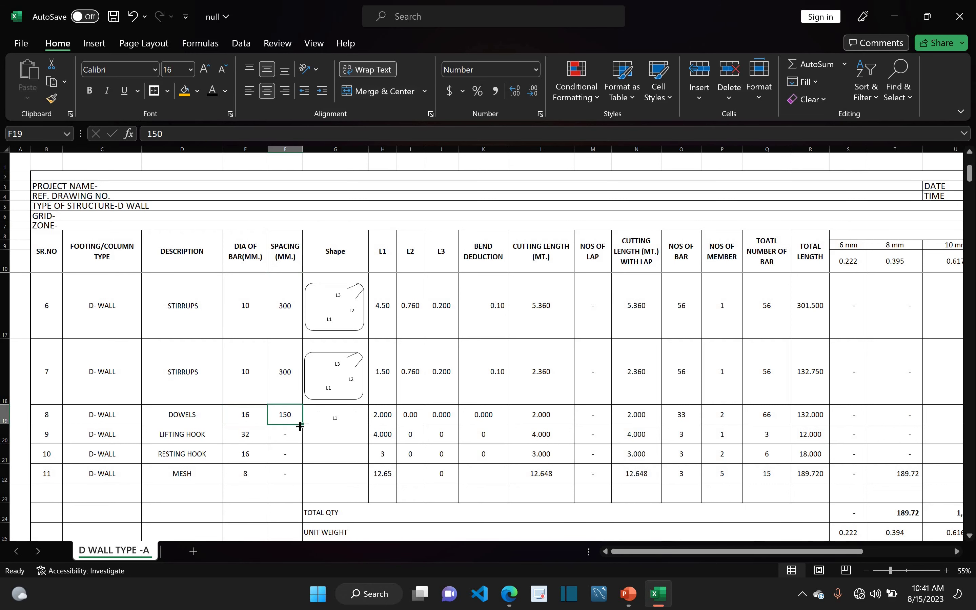
Go through the dowels row's L1, L2, L3 and bend deduction values and its cutting length formula
{"action": "left_click", "coordinate": [350, 269]}
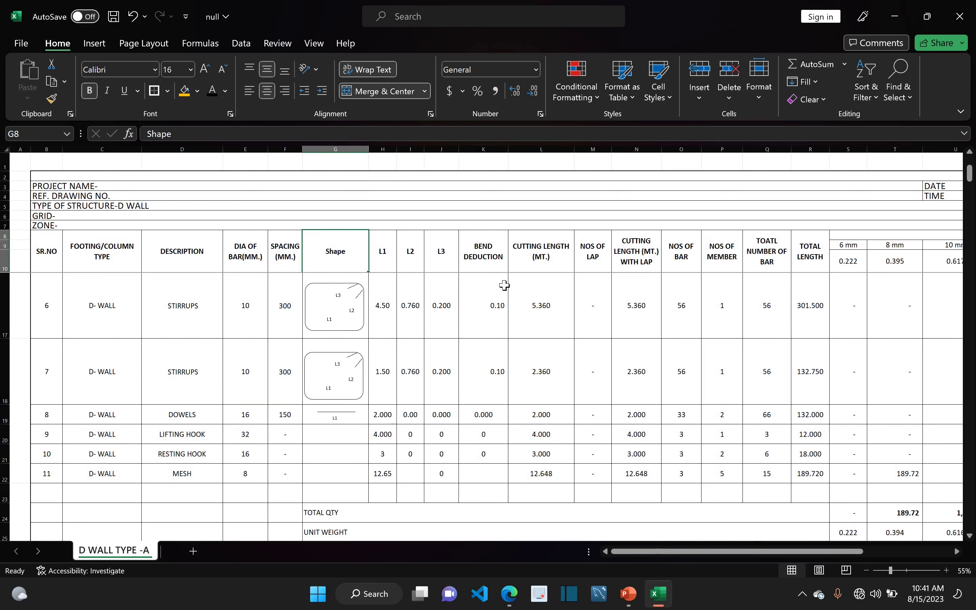
{"action": "left_click", "coordinate": [480, 408]}
{"action": "left_click", "coordinate": [378, 420]}
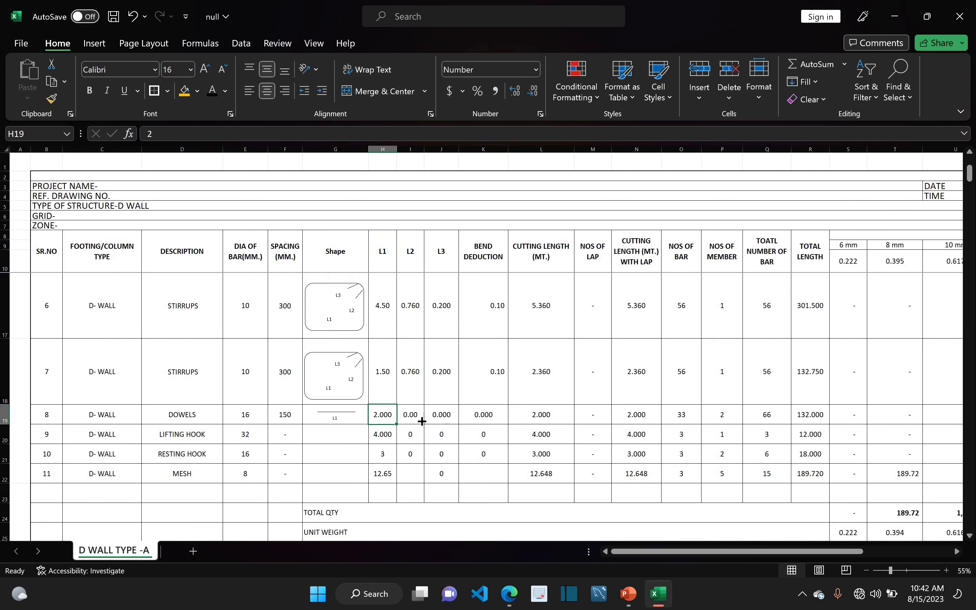
{"action": "left_click", "coordinate": [441, 415]}
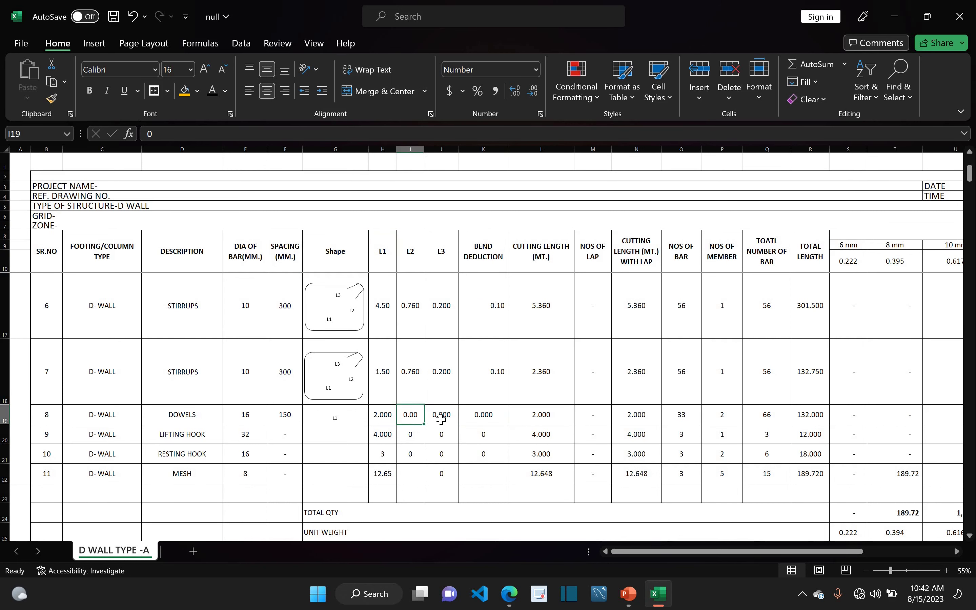
{"action": "left_click", "coordinate": [561, 418]}
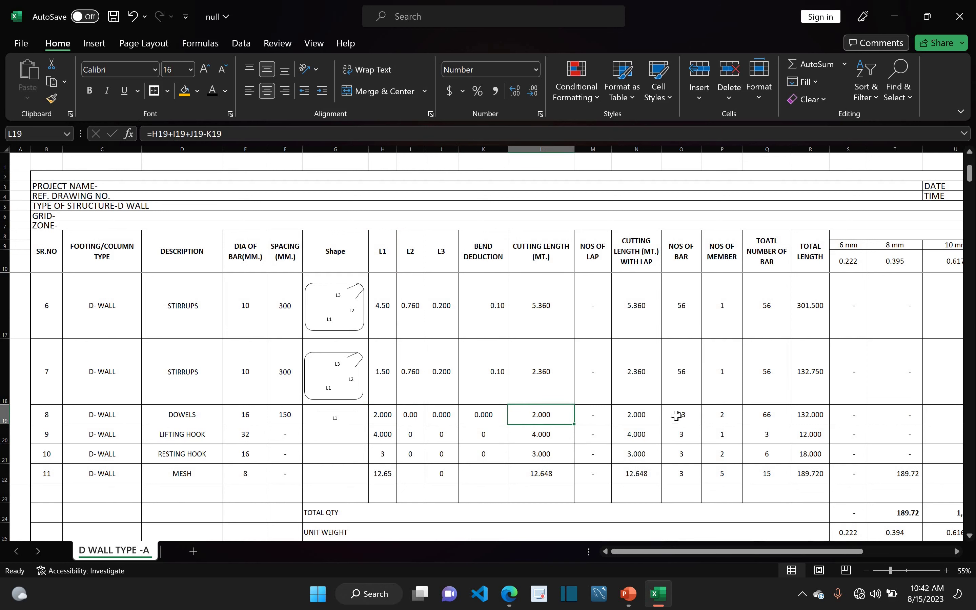
Compare the dowels' number of bars with the number-of-bars formula in the vertical main bar row
{"action": "key", "text": "Right"}
{"action": "key", "text": "Right"}
{"action": "key", "text": "Right"}
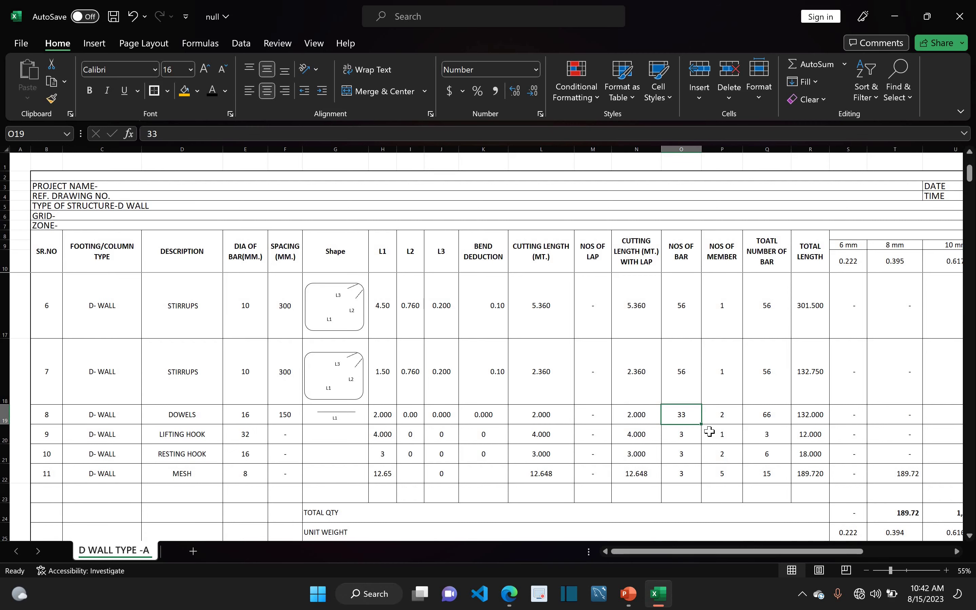
{"action": "scroll", "coordinate": [673, 339], "scroll_direction": "up", "scroll_amount": 2}
{"action": "left_click", "coordinate": [673, 349]}
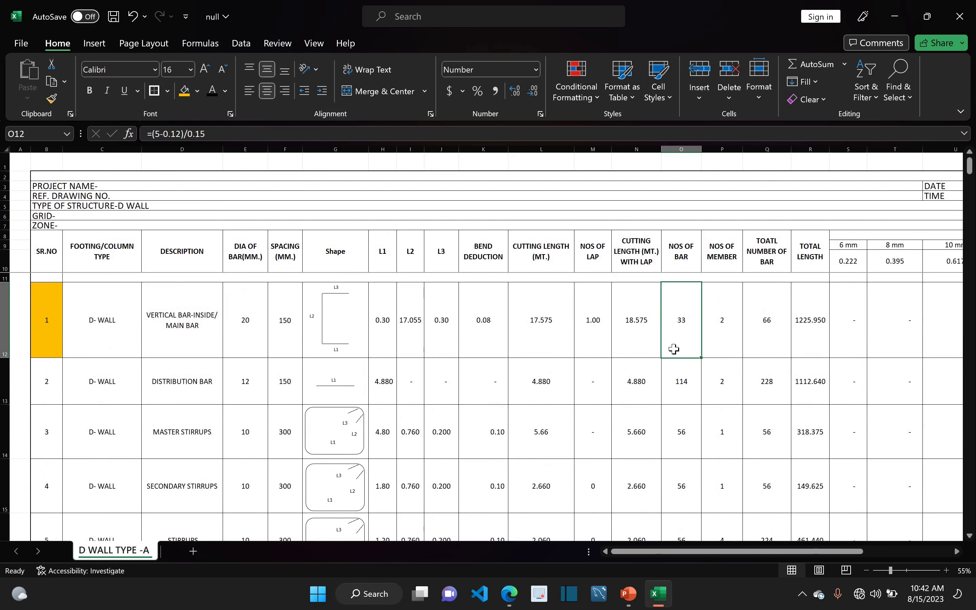
{"action": "scroll", "coordinate": [686, 428], "scroll_direction": "down", "scroll_amount": 2}
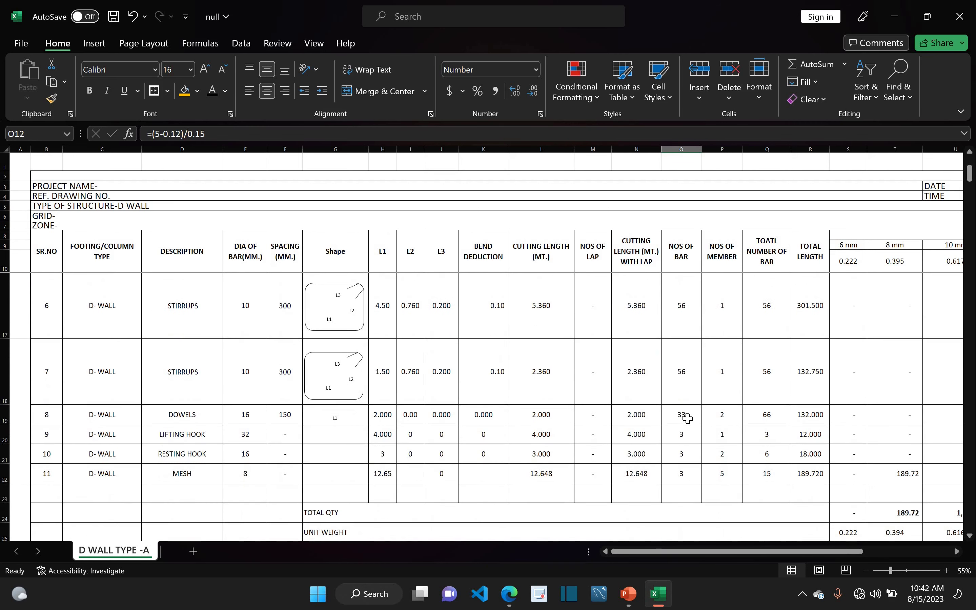
{"action": "left_click", "coordinate": [687, 418]}
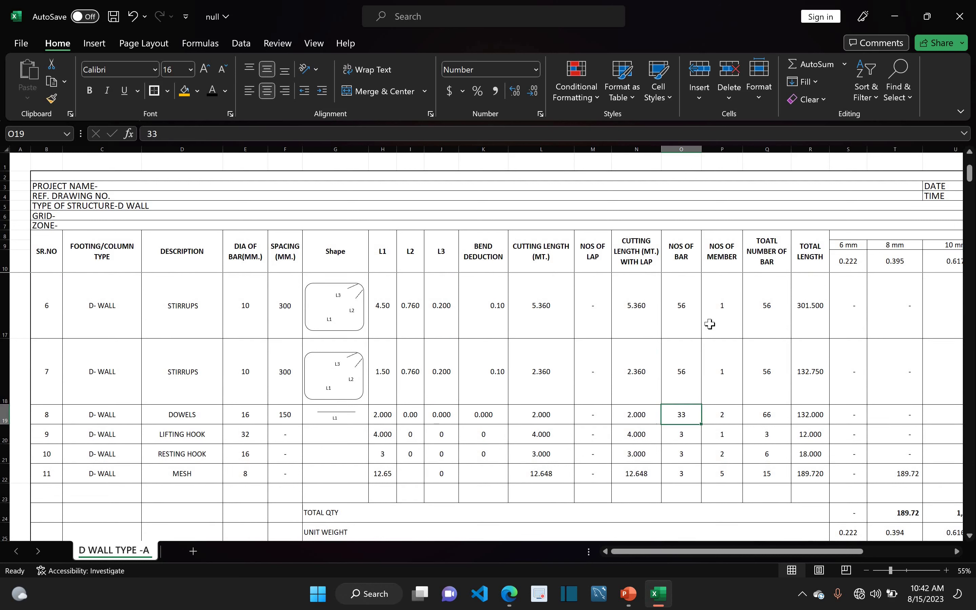
Check the dowels' number of members against the T16-150 C/C dowel bar section in the PDF drawing
{"action": "left_click", "coordinate": [715, 411]}
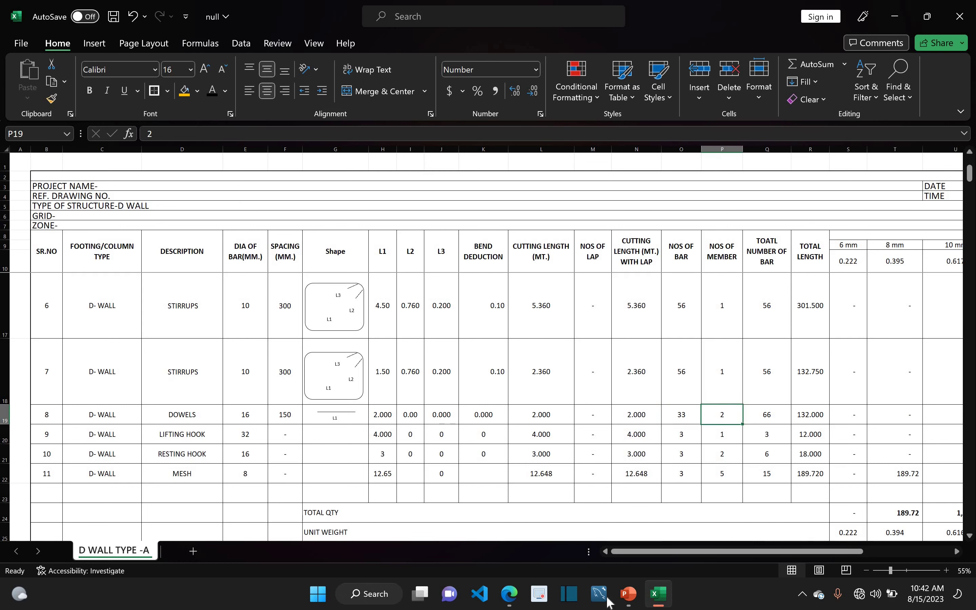
{"action": "left_click", "coordinate": [509, 594]}
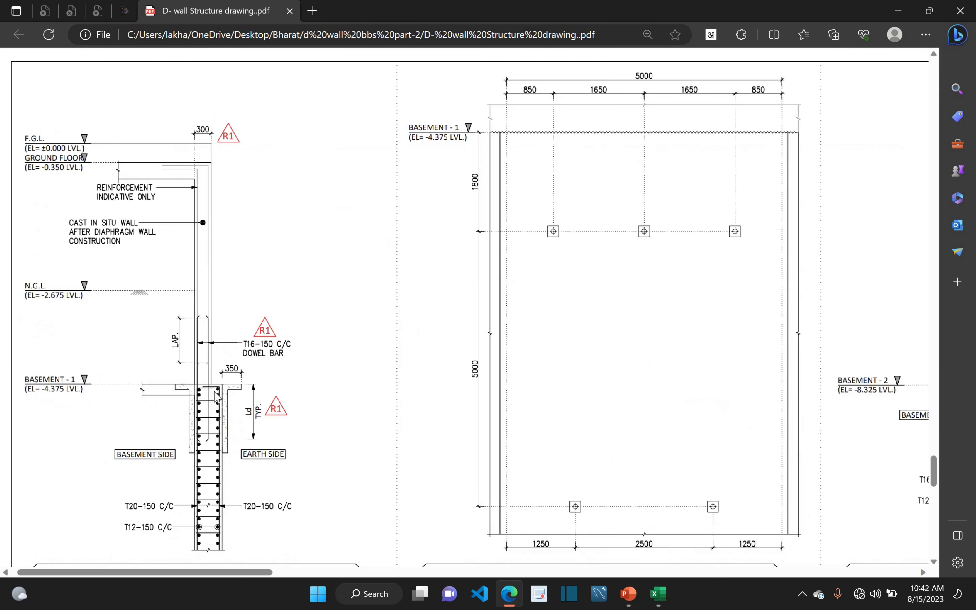
{"action": "scroll", "coordinate": [215, 392], "scroll_direction": "up", "scroll_amount": 2}
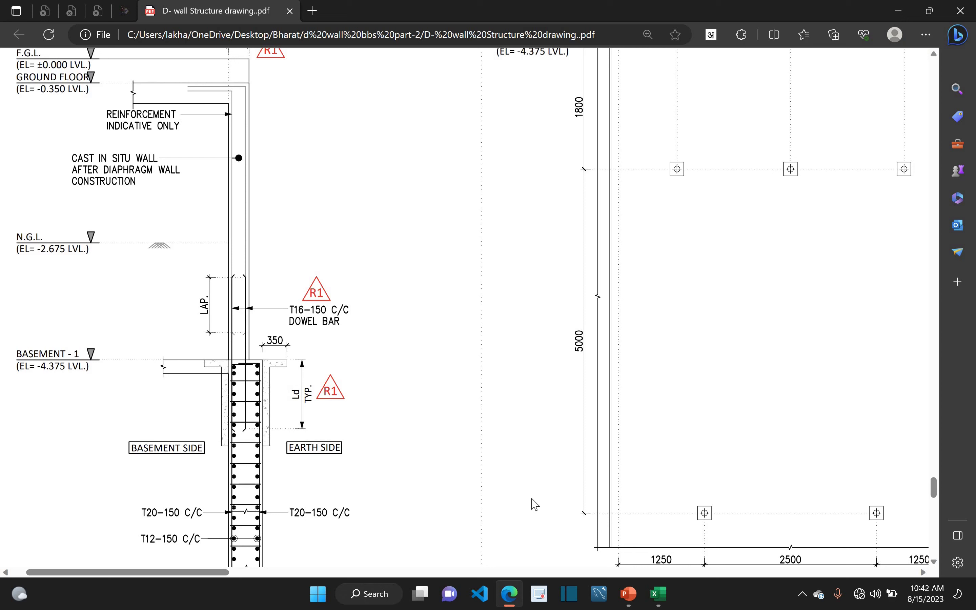
{"action": "mouse_move", "coordinate": [658, 594]}
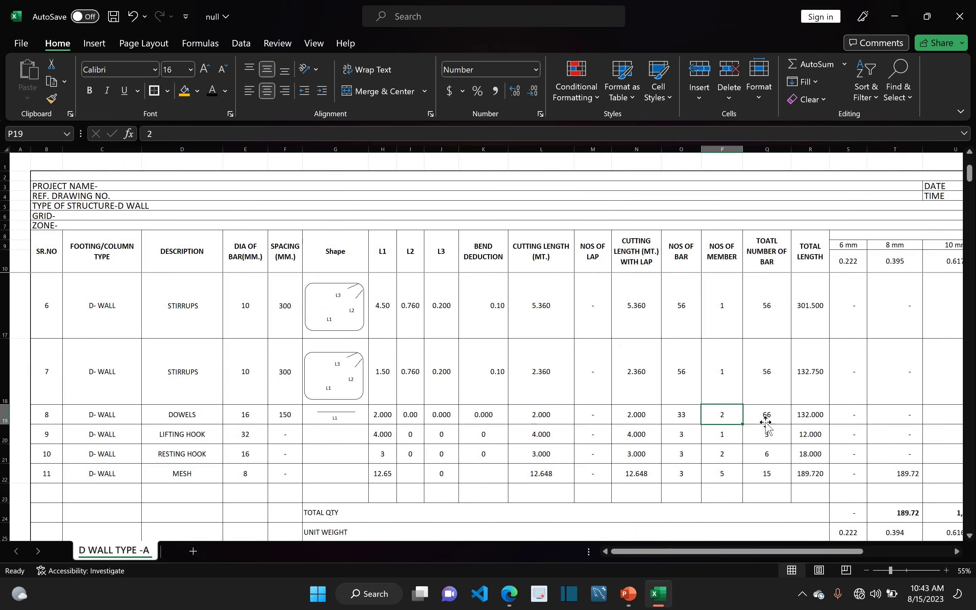
Review the dowels' total number of bars, total length formula and cutting length with lap in Excel
{"action": "key", "text": "Right"}
{"action": "left_click", "coordinate": [811, 417]}
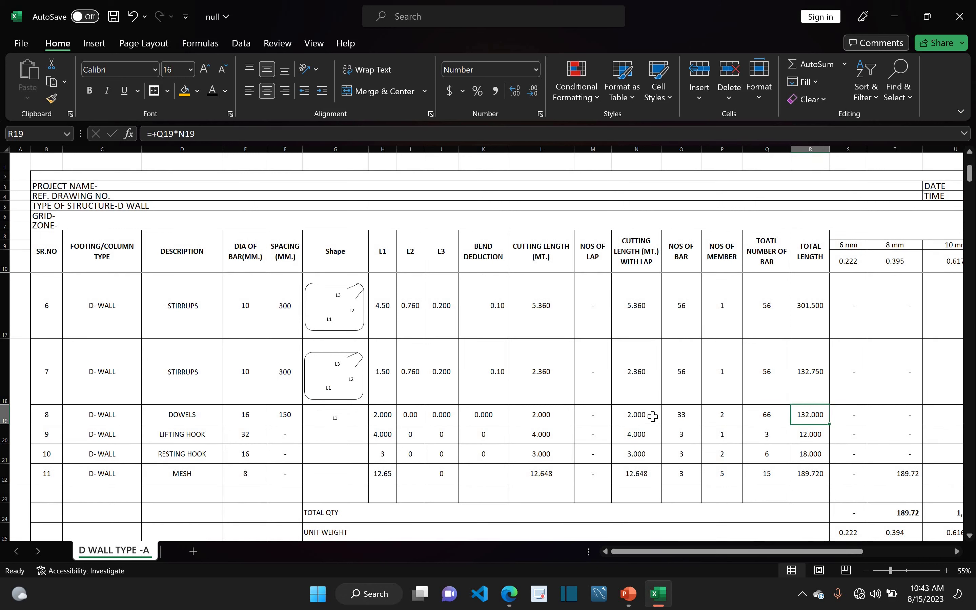
{"action": "key", "text": "Left"}
{"action": "key", "text": "Left"}
{"action": "key", "text": "Left"}
{"action": "key", "text": "Left"}
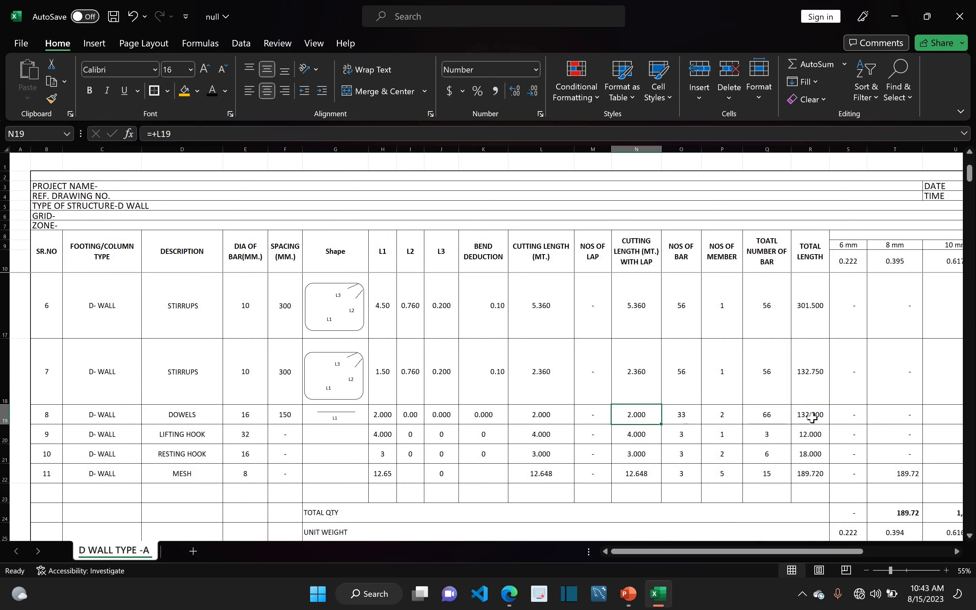
Check the dowels' total length formula and the formula that carries it into the 16 mm weight column
{"action": "left_click", "coordinate": [812, 418]}
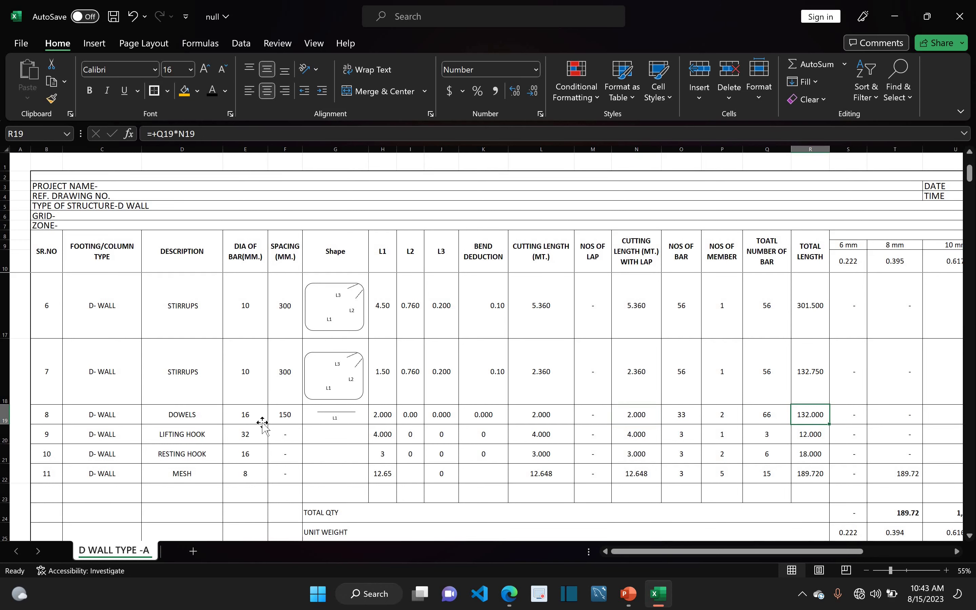
{"action": "left_click_drag", "start_coordinate": [739, 552], "coordinate": [813, 375]}
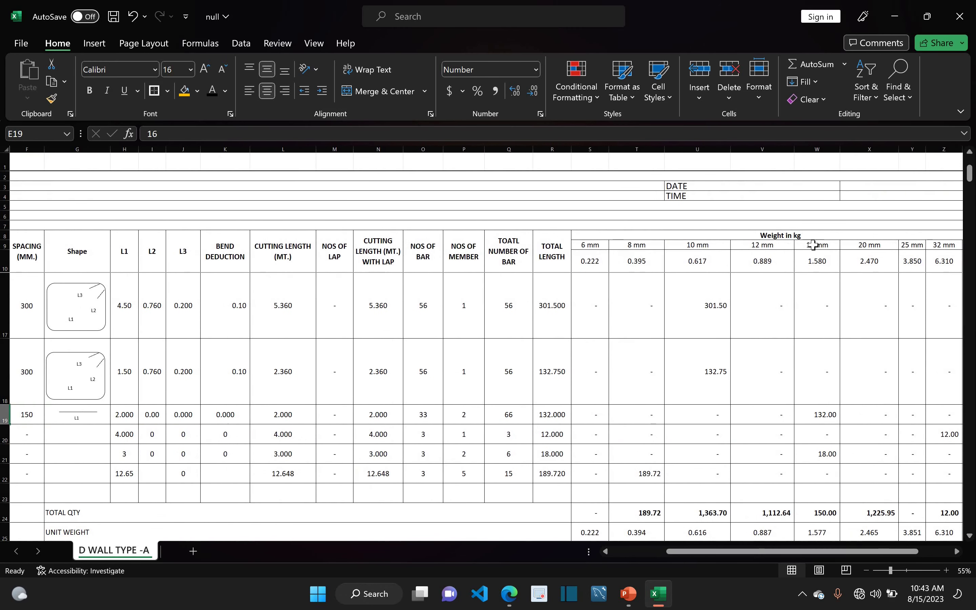
{"action": "left_click", "coordinate": [831, 413]}
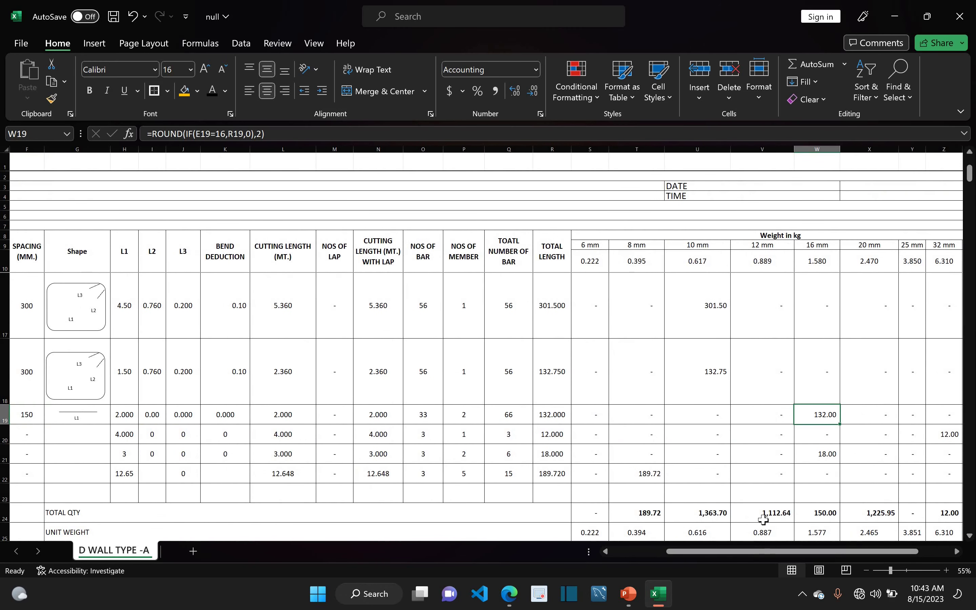
Go through the lifting hook row's description, bar diameter, L1 and number of bars
{"action": "left_click_drag", "start_coordinate": [692, 553], "coordinate": [146, 509]}
{"action": "left_click", "coordinate": [193, 434]}
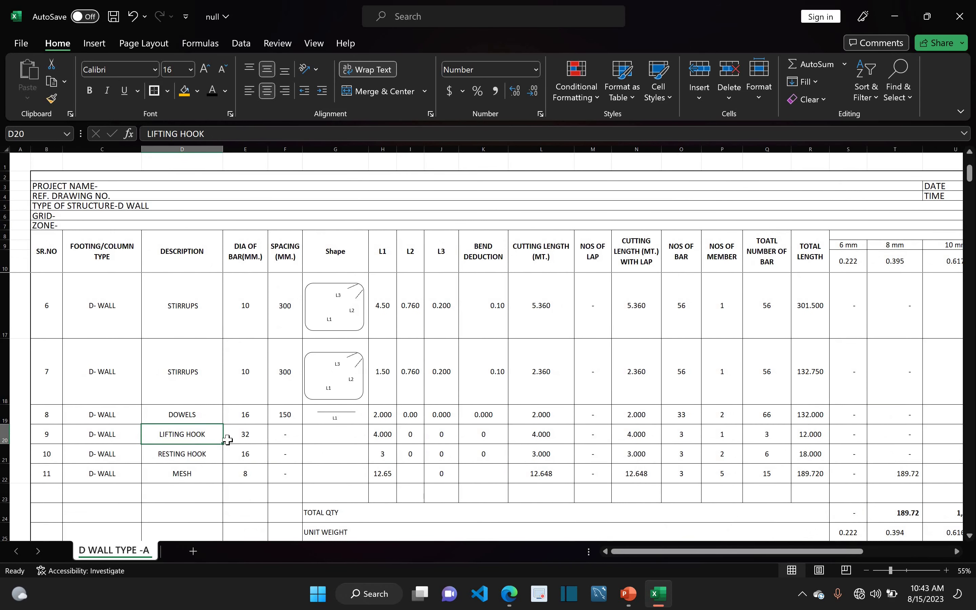
{"action": "left_click", "coordinate": [239, 440]}
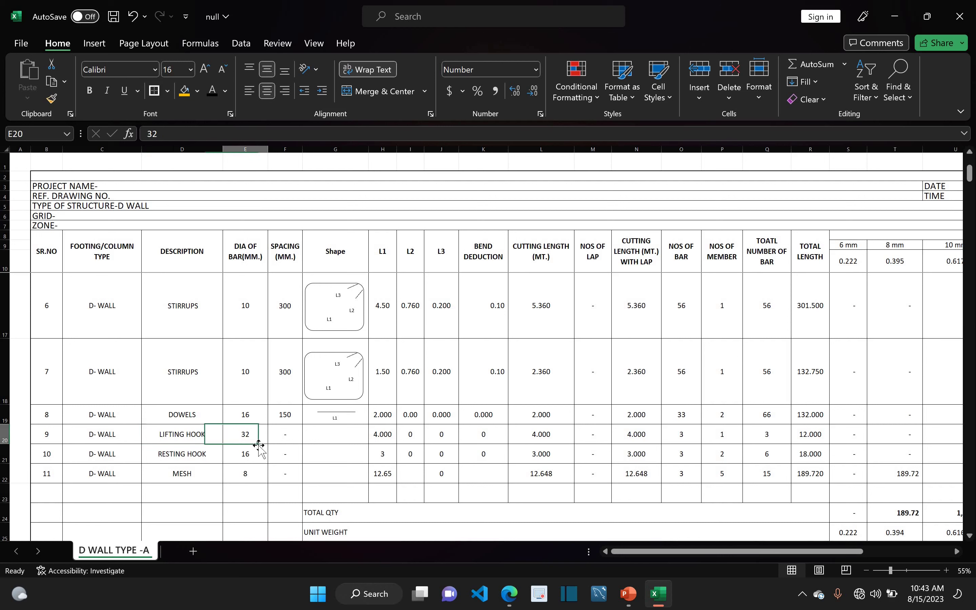
{"action": "left_click", "coordinate": [392, 437]}
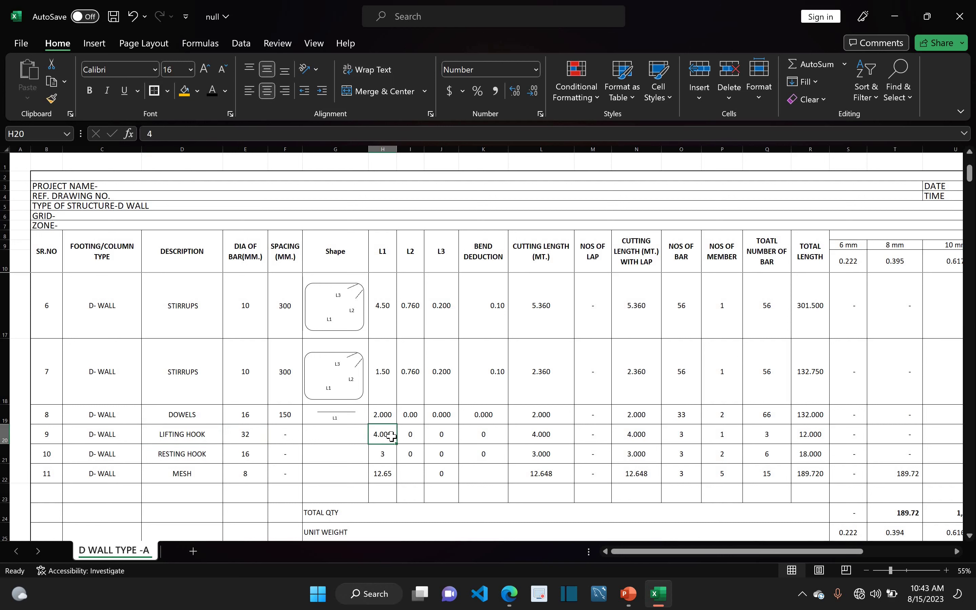
{"action": "left_click", "coordinate": [682, 435]}
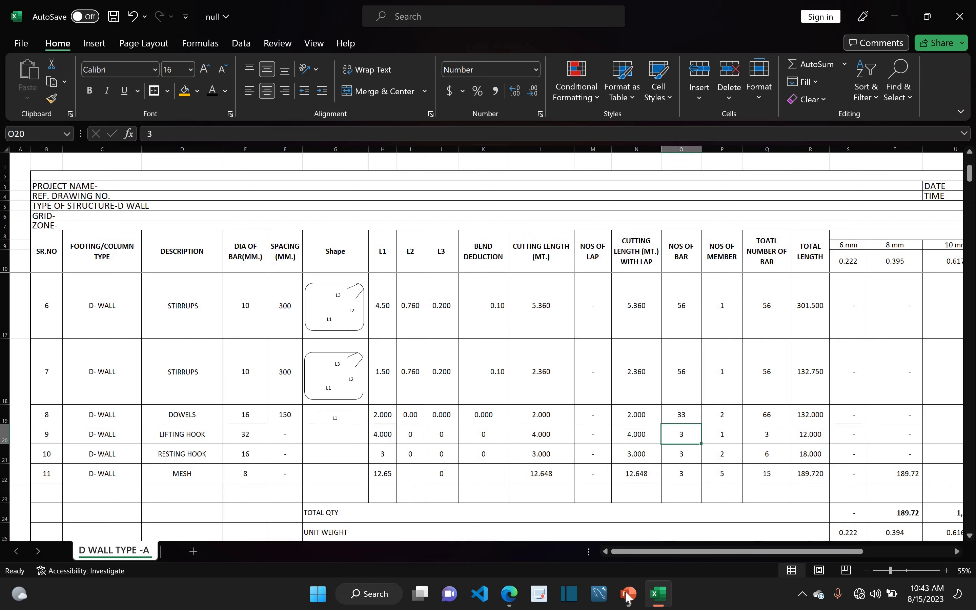
Compare the lifting hook row with the Lifting Hook slide in PowerPoint and check its 32 mm column formula in Excel
{"action": "mouse_move", "coordinate": [628, 594]}
{"action": "left_click", "coordinate": [543, 486]}
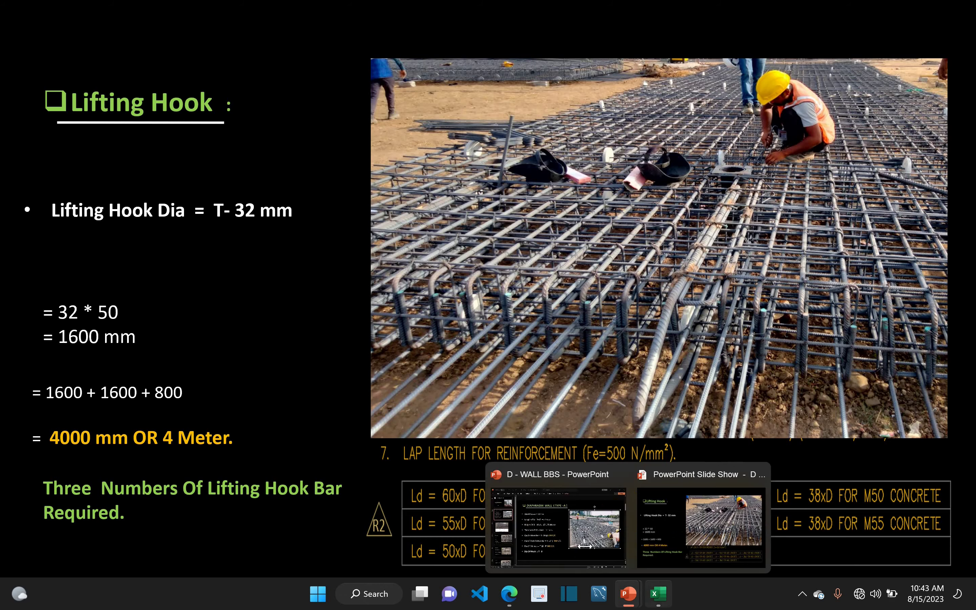
{"action": "left_click", "coordinate": [657, 594]}
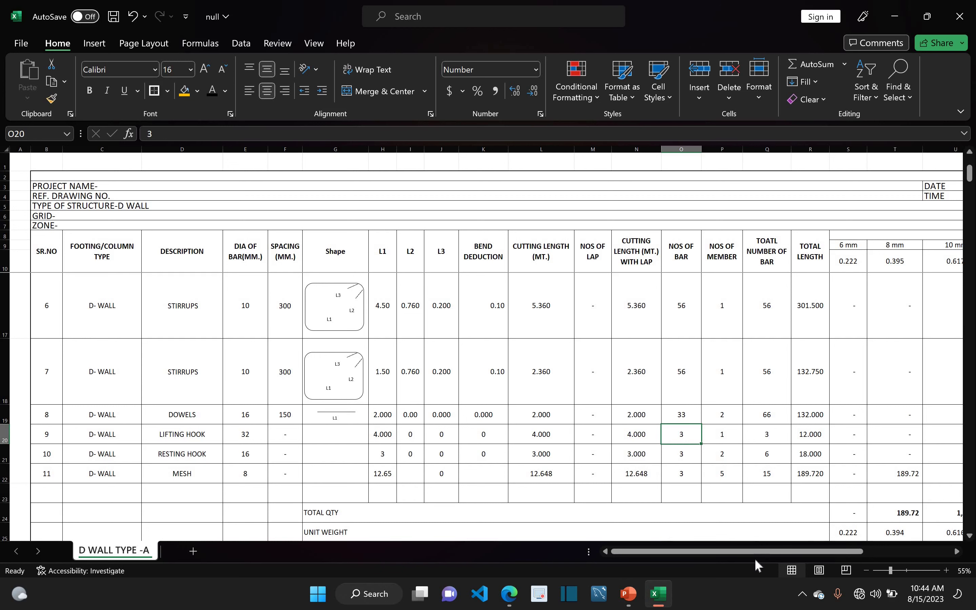
{"action": "left_click_drag", "start_coordinate": [787, 551], "coordinate": [820, 440]}
{"action": "left_click", "coordinate": [820, 440]}
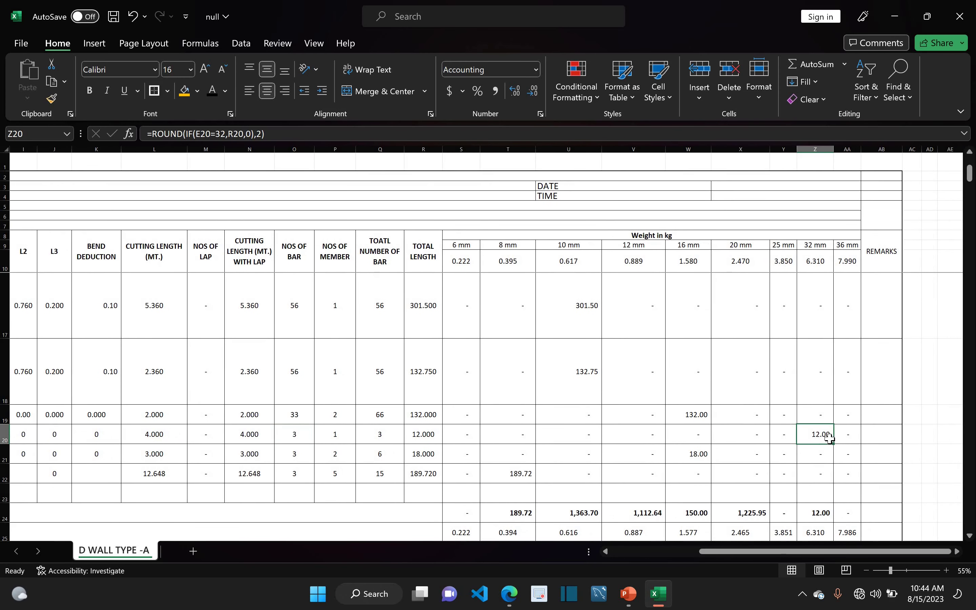
Compare the resting hook row's bar diameter and L1 in Excel with the Resting Hook slide in PowerPoint
{"action": "left_click_drag", "start_coordinate": [775, 548], "coordinate": [161, 509]}
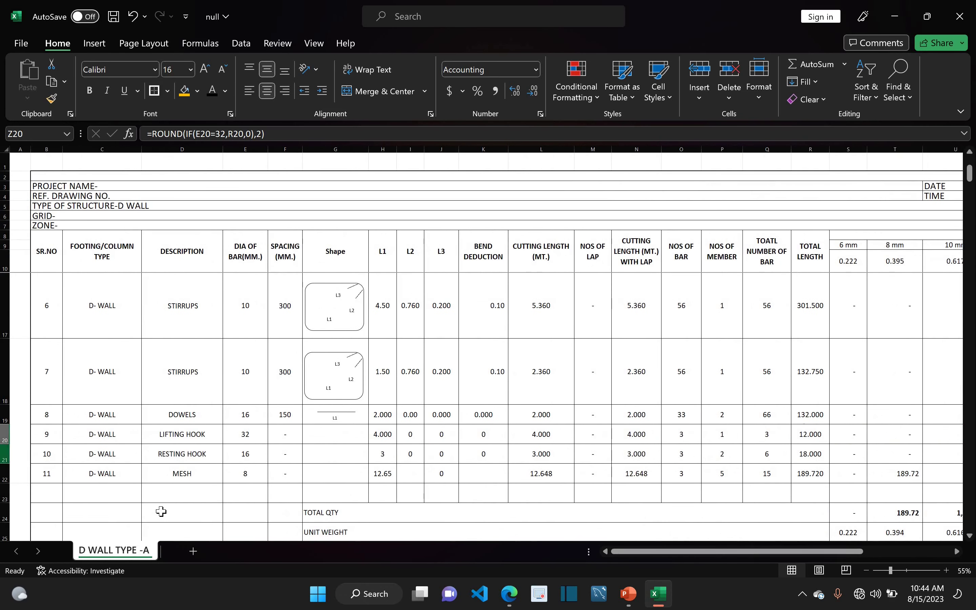
{"action": "left_click", "coordinate": [165, 462]}
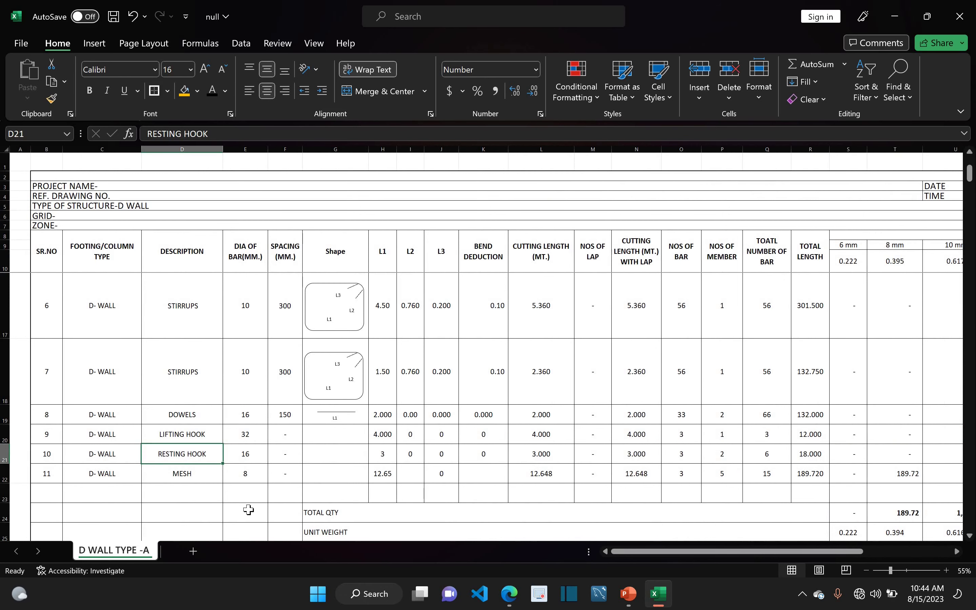
{"action": "key", "text": "Right"}
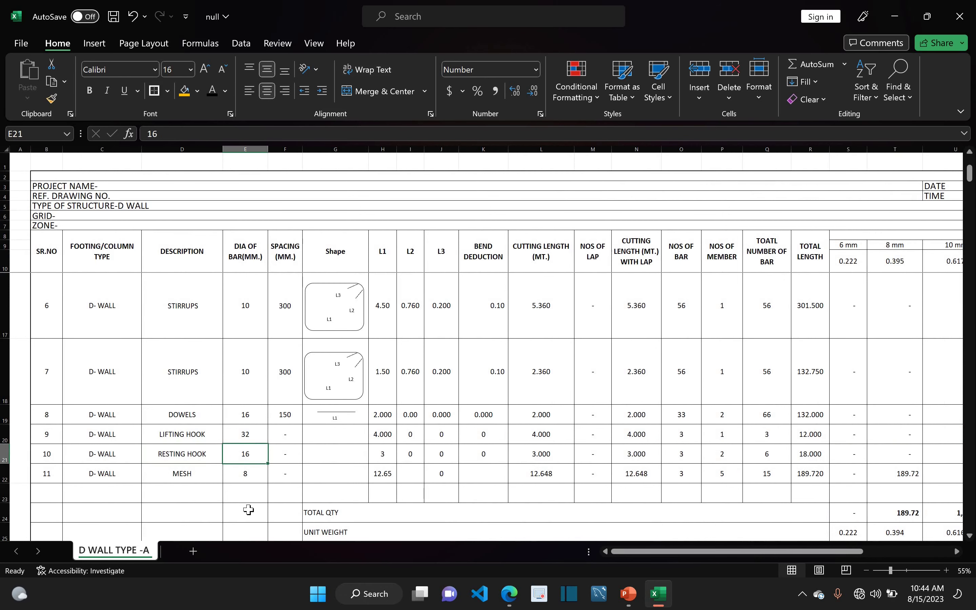
{"action": "left_click", "coordinate": [394, 451]}
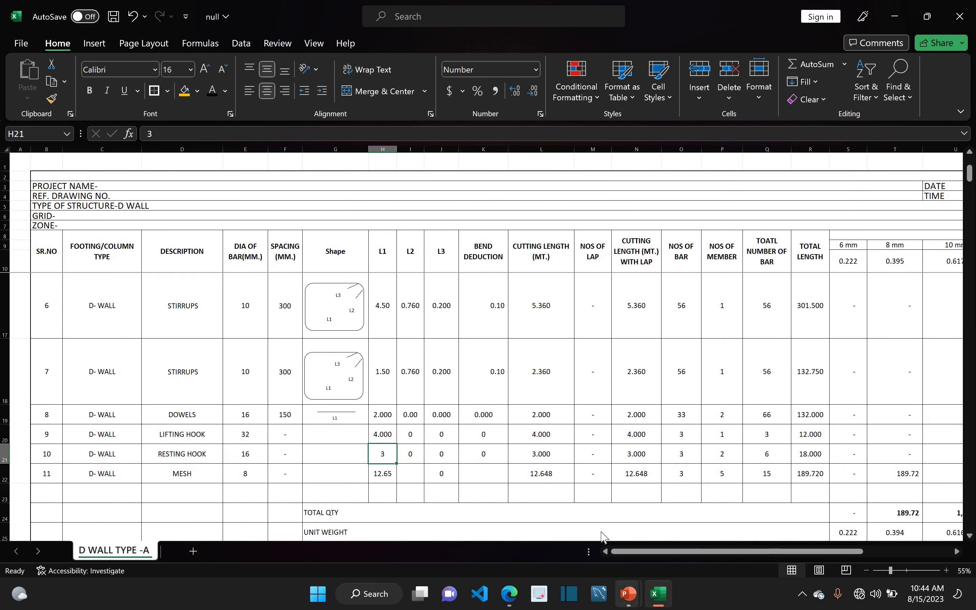
{"action": "mouse_move", "coordinate": [629, 593]}
{"action": "left_click", "coordinate": [662, 525]}
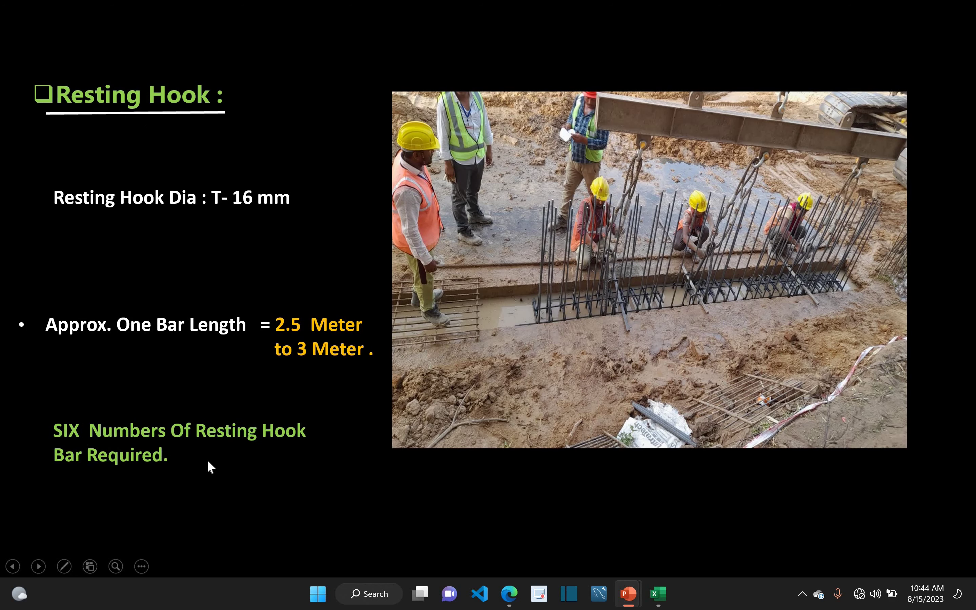
{"action": "left_click", "coordinate": [657, 595]}
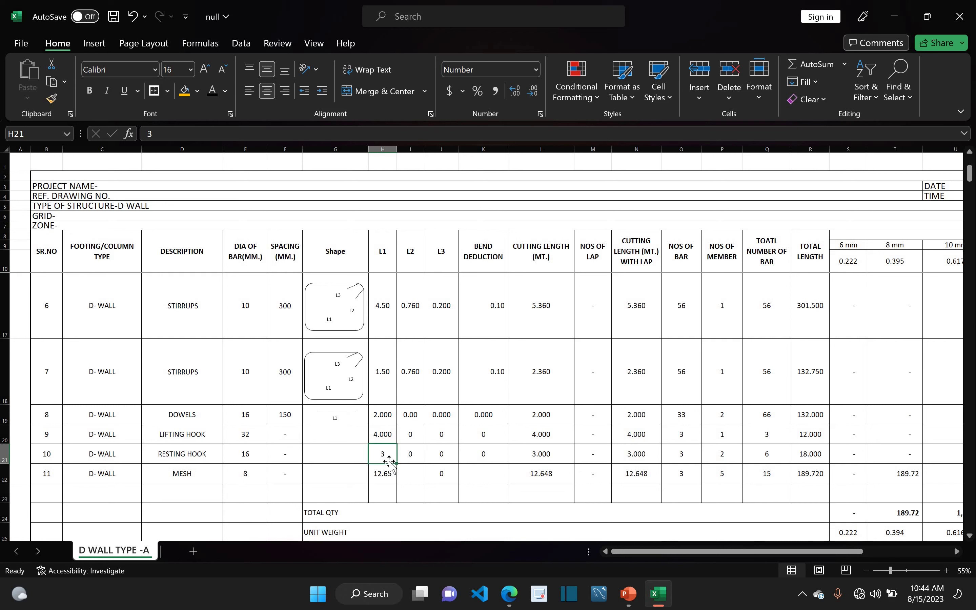
Review the resting hook's number of bars, number of members and totals, and its formula in the 16 mm weight column
{"action": "left_click", "coordinate": [696, 460]}
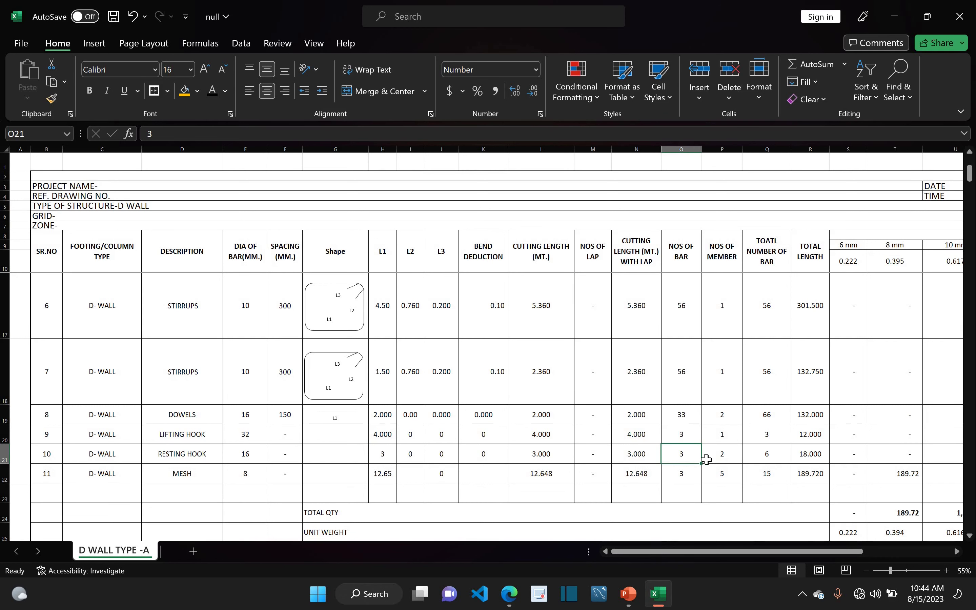
{"action": "key", "text": "Tab"}
{"action": "key", "text": "Return"}
{"action": "key", "text": "Up"}
{"action": "key", "text": "Right"}
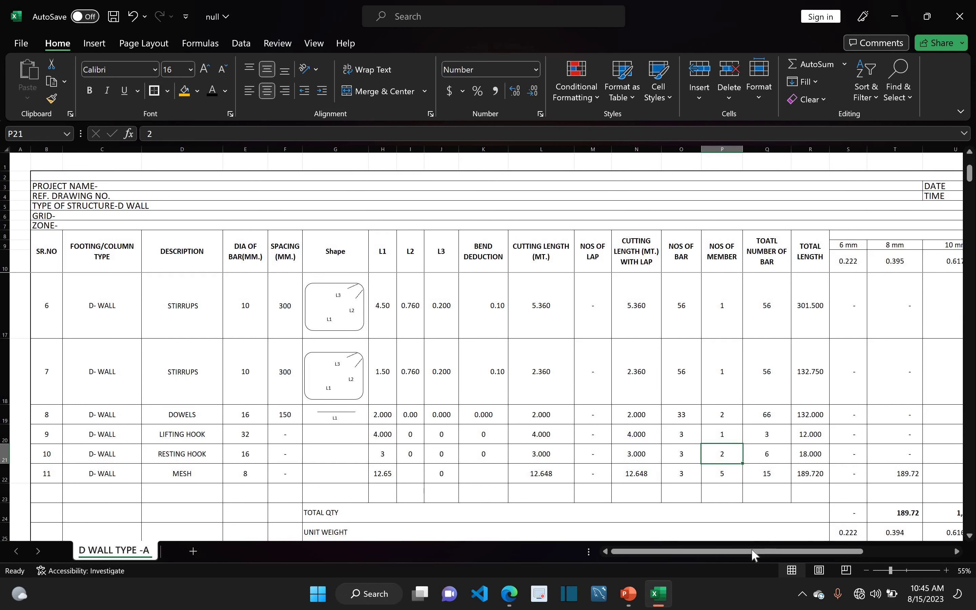
{"action": "key", "text": "Right"}
{"action": "key", "text": "Right"}
{"action": "left_click_drag", "start_coordinate": [762, 549], "coordinate": [806, 550]}
{"action": "left_click", "coordinate": [872, 453]}
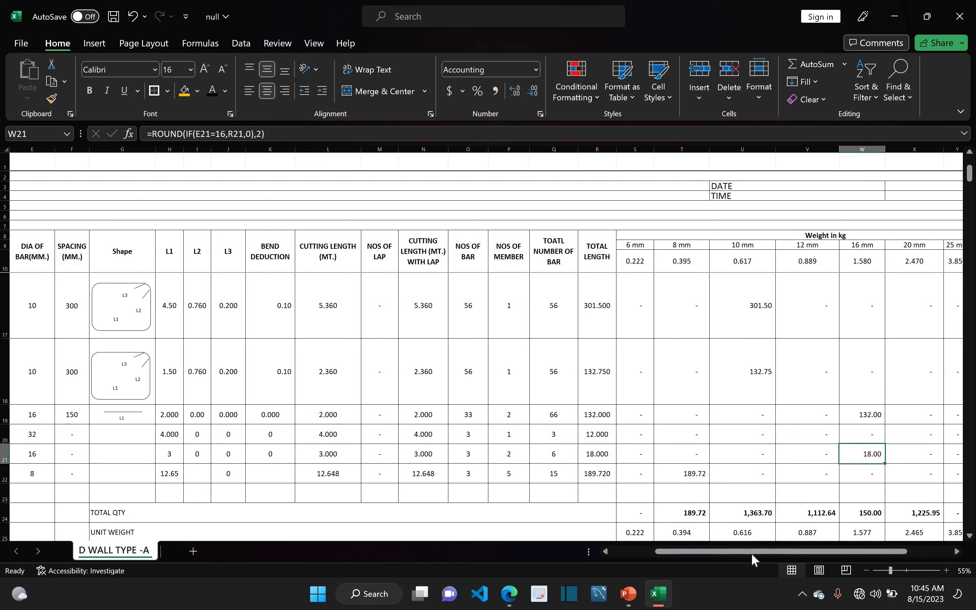
Check the mesh row's bar diameter, and review the mesh reinforcement drawing and cutting length calculation slides in PowerPoint
{"action": "scroll", "coordinate": [32, 501], "scroll_direction": "left", "scroll_amount": 4}
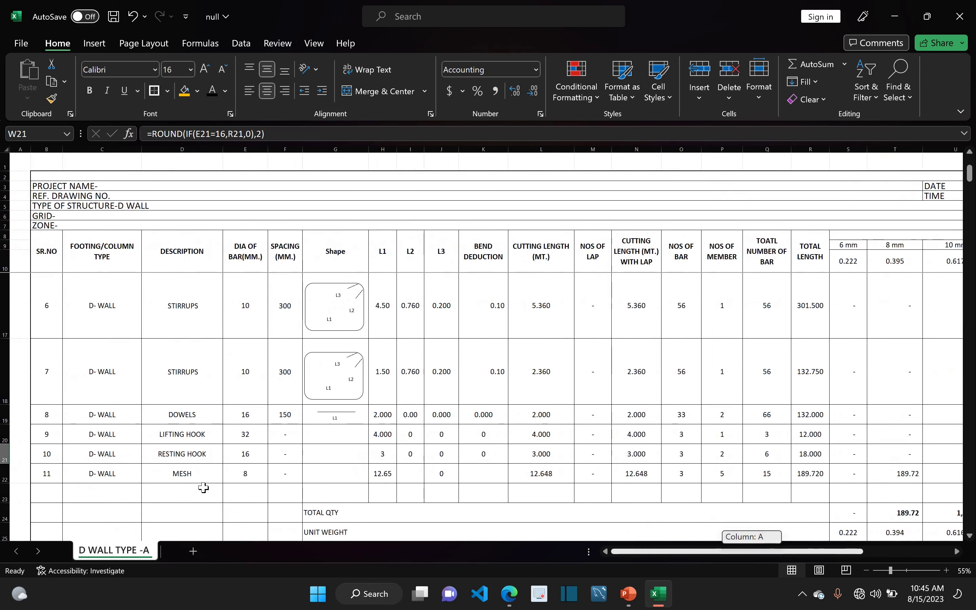
{"action": "left_click", "coordinate": [201, 479]}
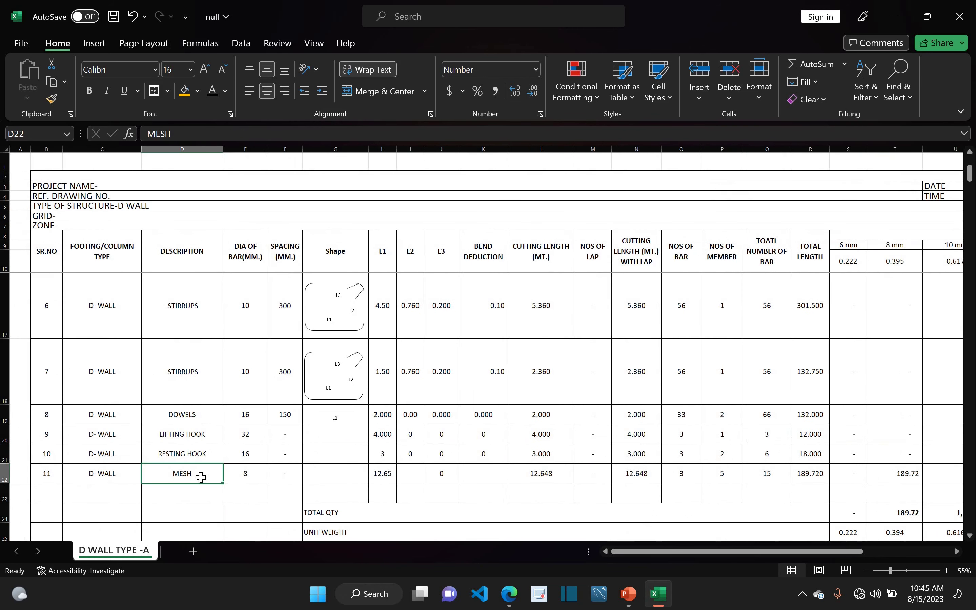
{"action": "left_click", "coordinate": [229, 475]}
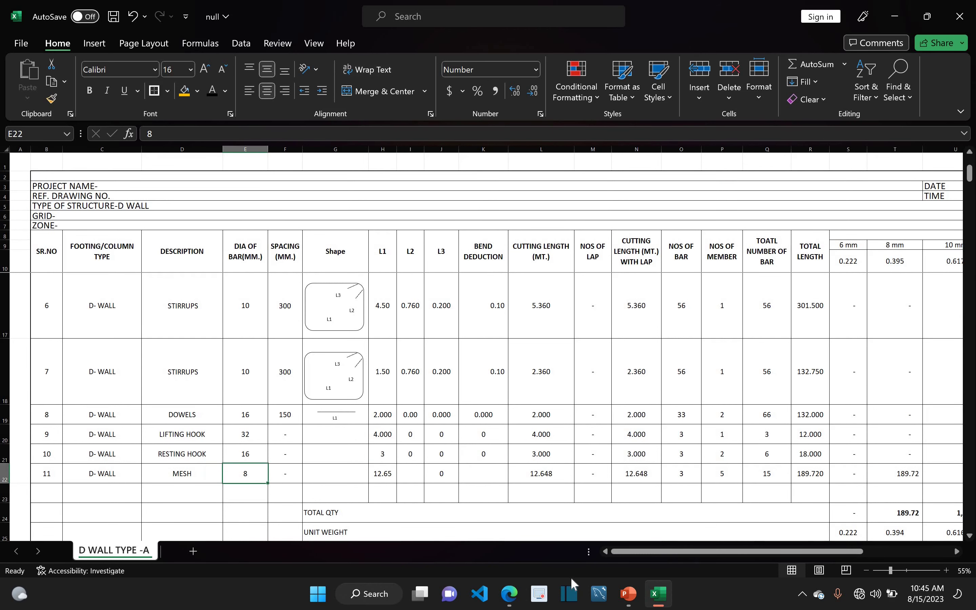
{"action": "left_click", "coordinate": [634, 581]}
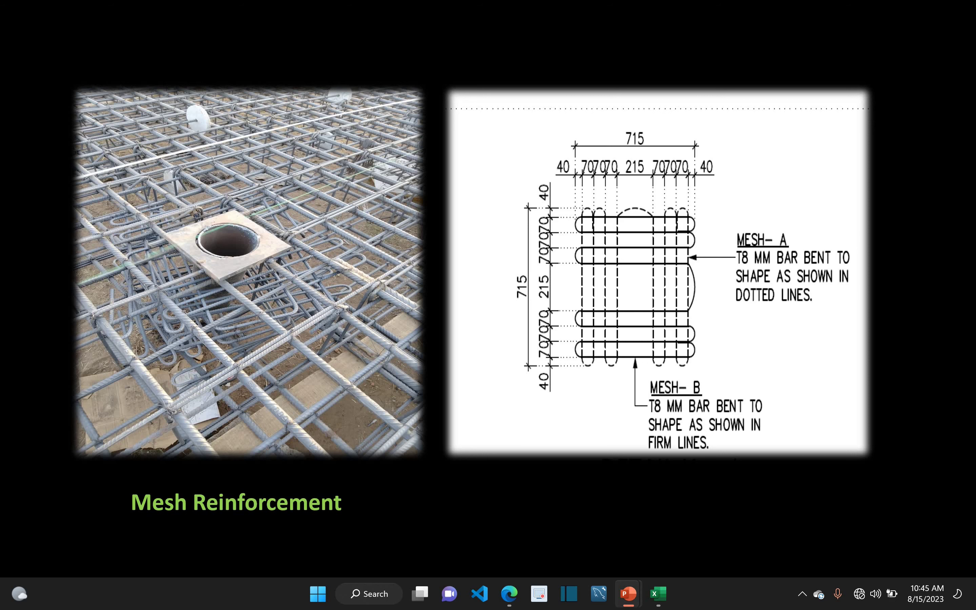
{"action": "key", "text": "Right"}
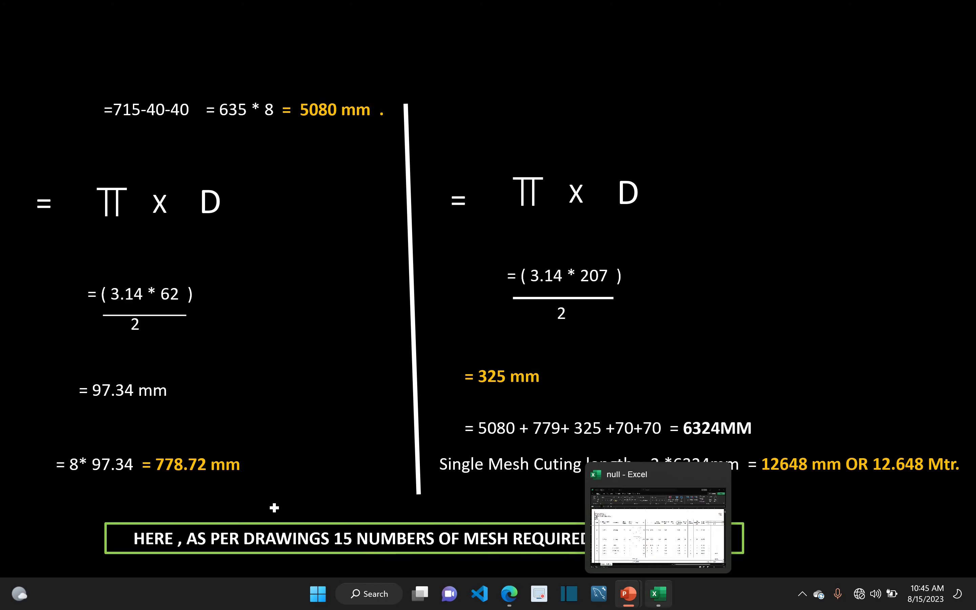
{"action": "left_click", "coordinate": [658, 593]}
Go through the mesh row's bar diameter, L1 value and cutting length formula in Excel
{"action": "left_click", "coordinate": [182, 474]}
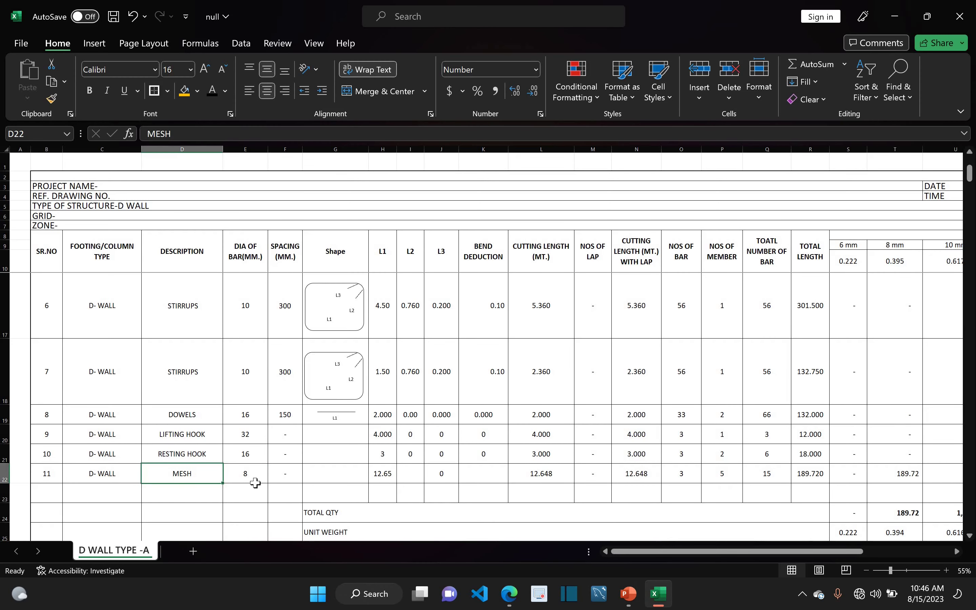
{"action": "key", "text": "Right"}
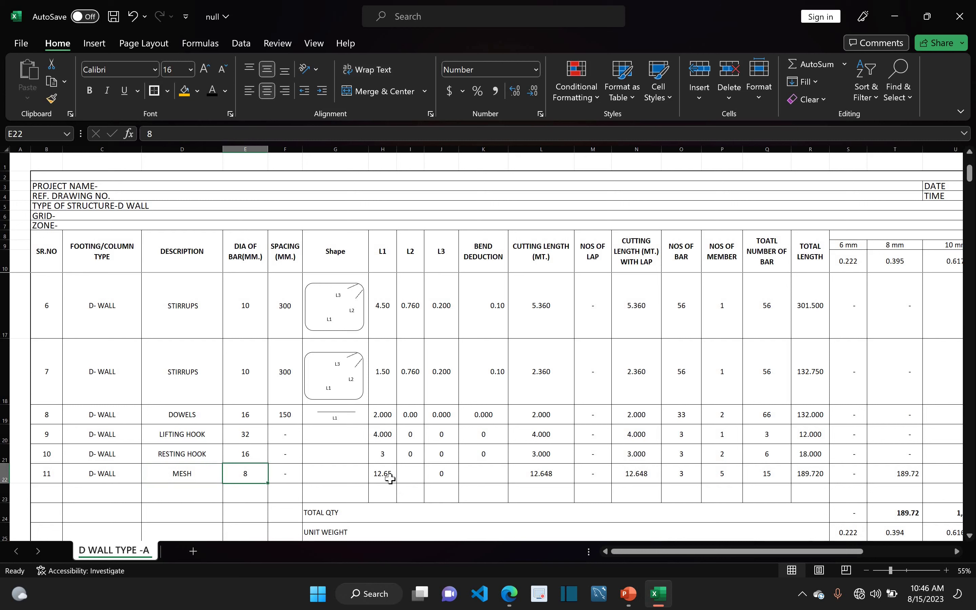
{"action": "left_click", "coordinate": [387, 477]}
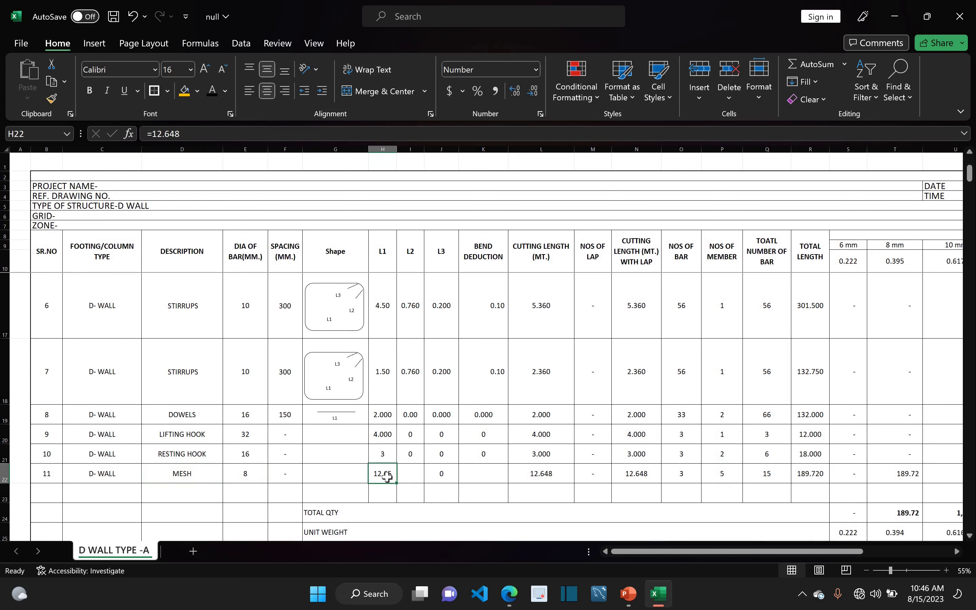
{"action": "left_click", "coordinate": [535, 475]}
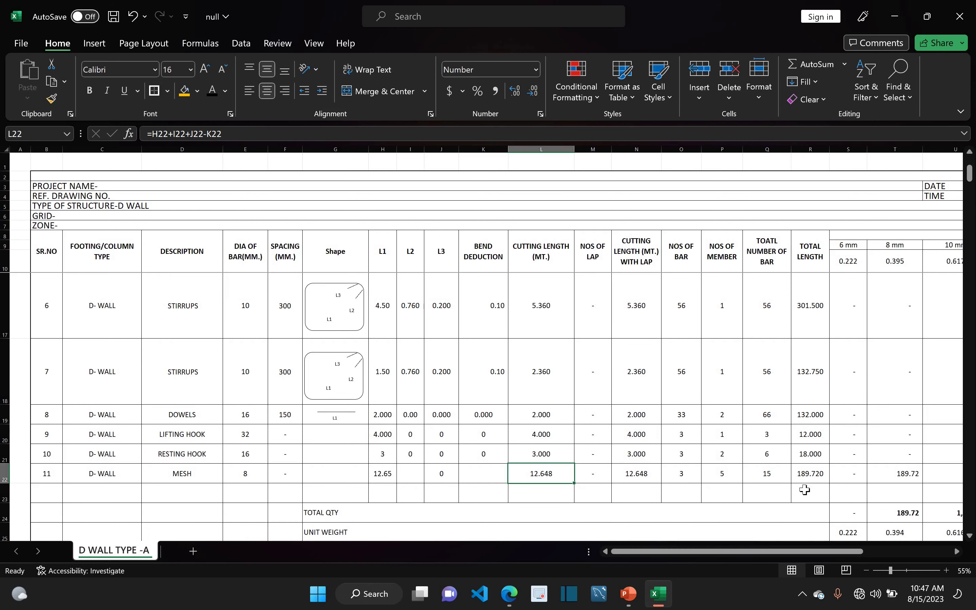
Inspect the cell range summed by the 8 mm column's formula in the first TOTAL QTY row, leaving the formula unedited
{"action": "scroll", "coordinate": [207, 529], "scroll_direction": "right", "scroll_amount": 3}
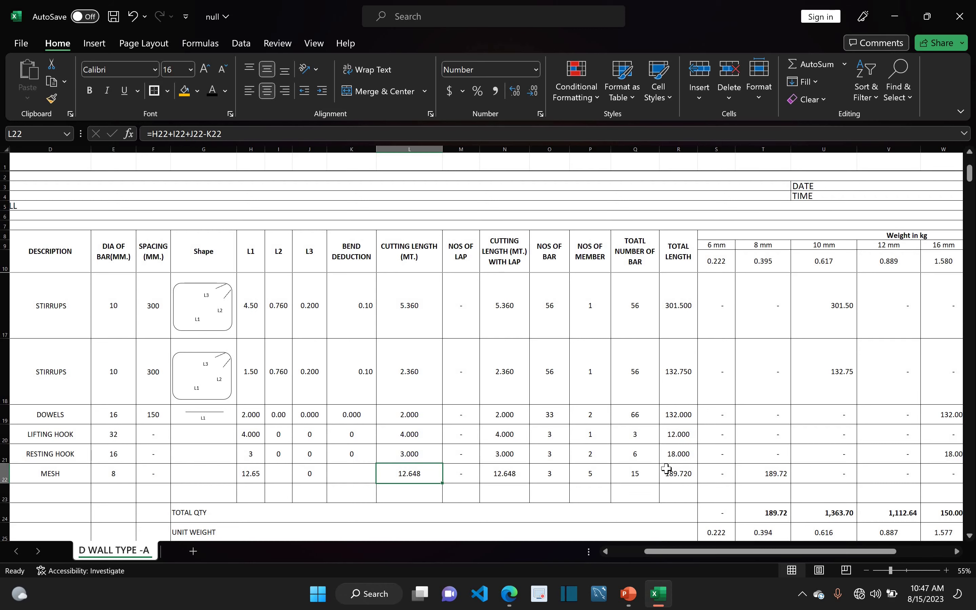
{"action": "scroll", "coordinate": [646, 466], "scroll_direction": "down", "scroll_amount": 1}
{"action": "scroll", "coordinate": [687, 553], "scroll_direction": "right", "scroll_amount": 2}
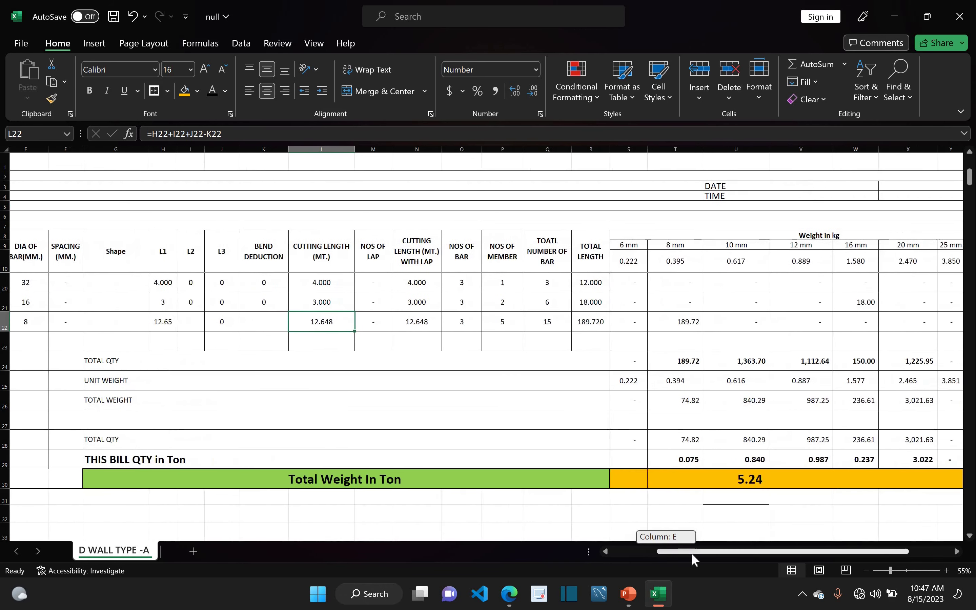
{"action": "left_click", "coordinate": [193, 366]}
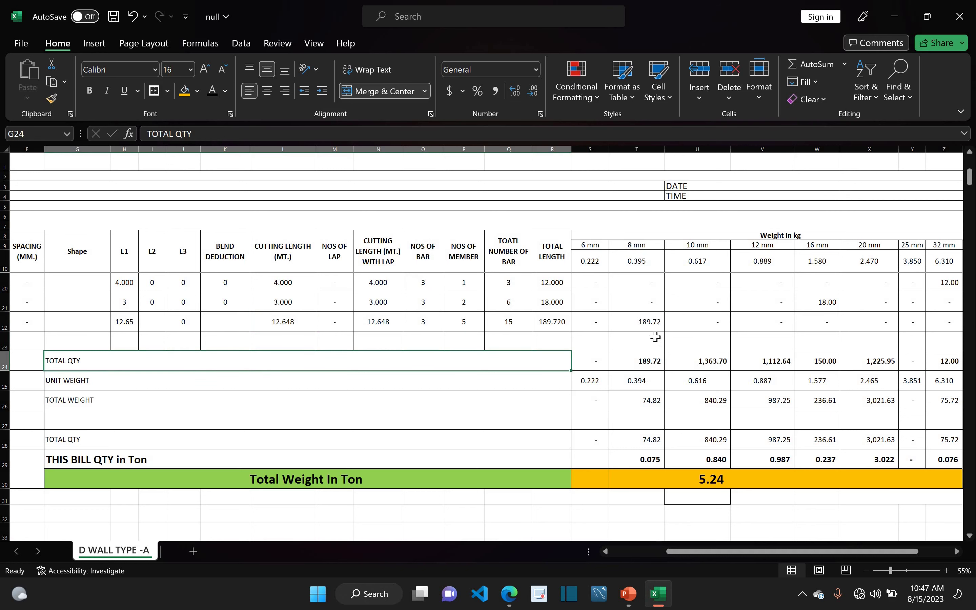
{"action": "double_click", "coordinate": [647, 361]}
{"action": "scroll", "coordinate": [647, 327], "scroll_direction": "up", "scroll_amount": 1}
{"action": "scroll", "coordinate": [645, 331], "scroll_direction": "up", "scroll_amount": 2}
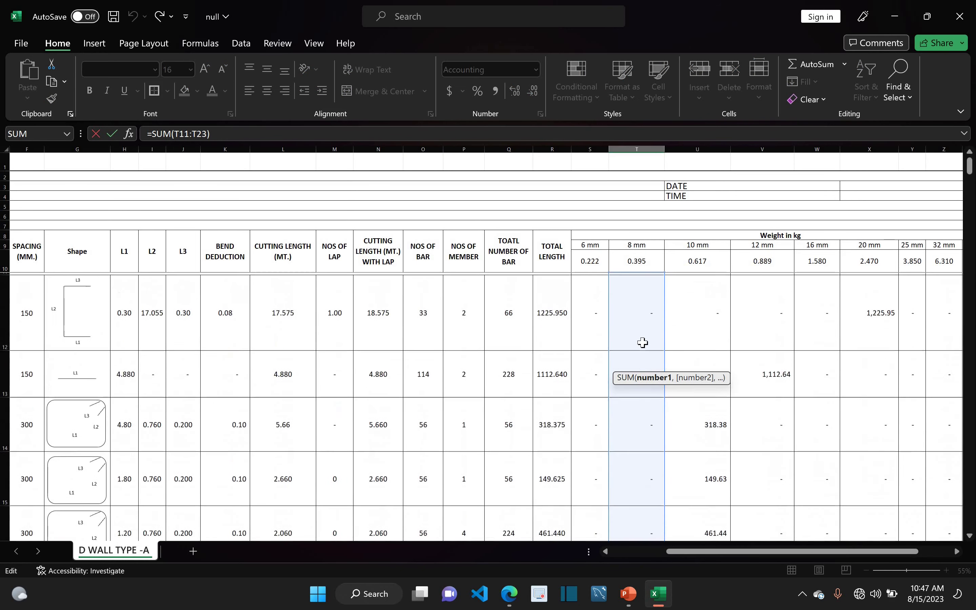
{"action": "scroll", "coordinate": [643, 342], "scroll_direction": "down", "scroll_amount": 4}
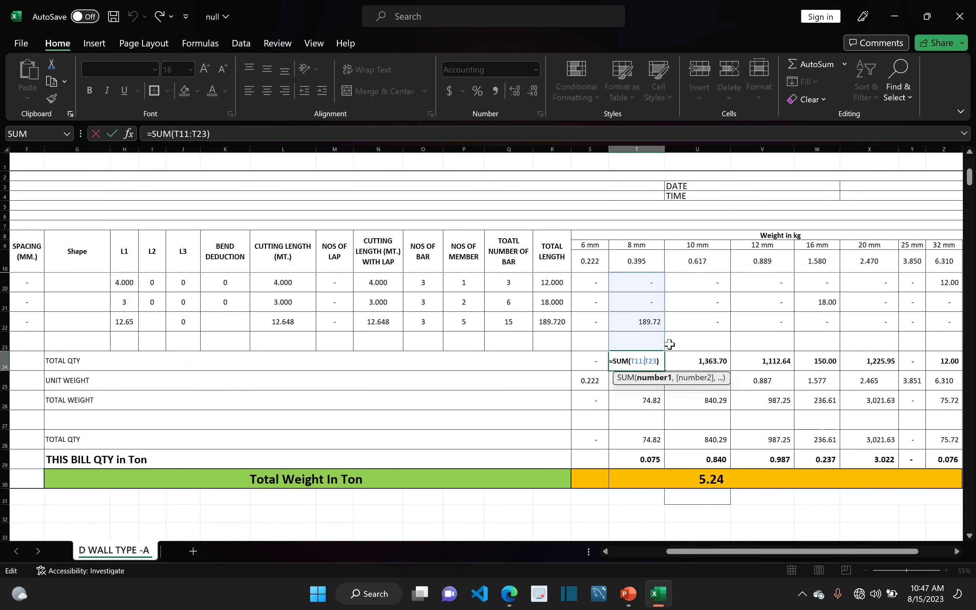
{"action": "left_click", "coordinate": [670, 341]}
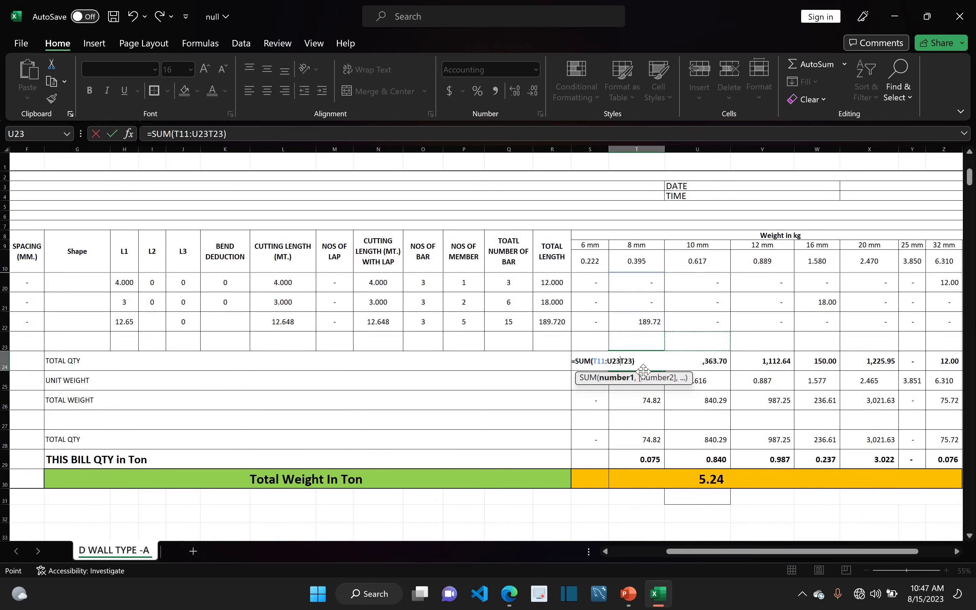
{"action": "key", "text": "Escape"}
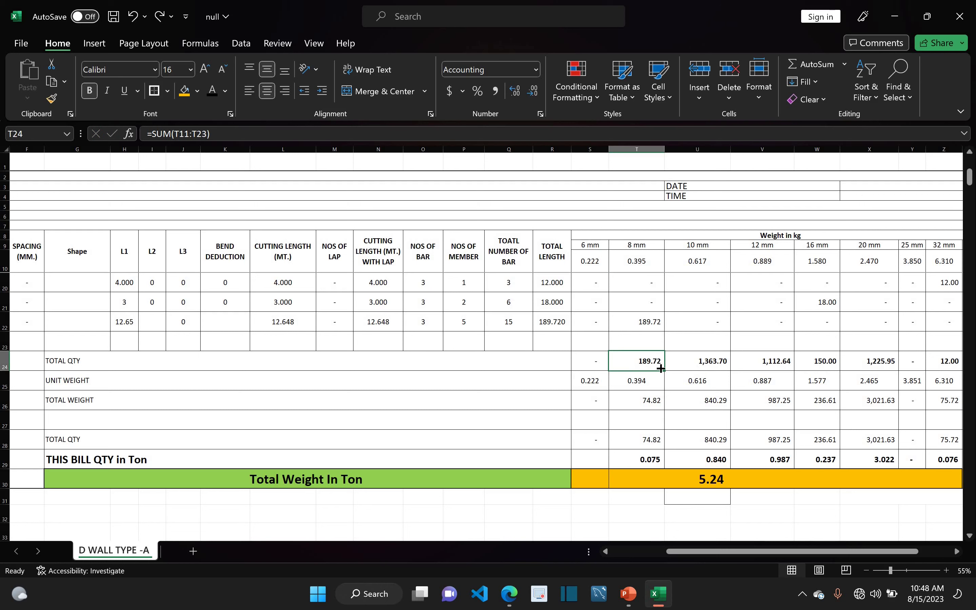
Inspect the cell range summed by the 10 mm column's formula in the first TOTAL QTY row, leaving the formula unedited
{"action": "left_click", "coordinate": [5, 361]}
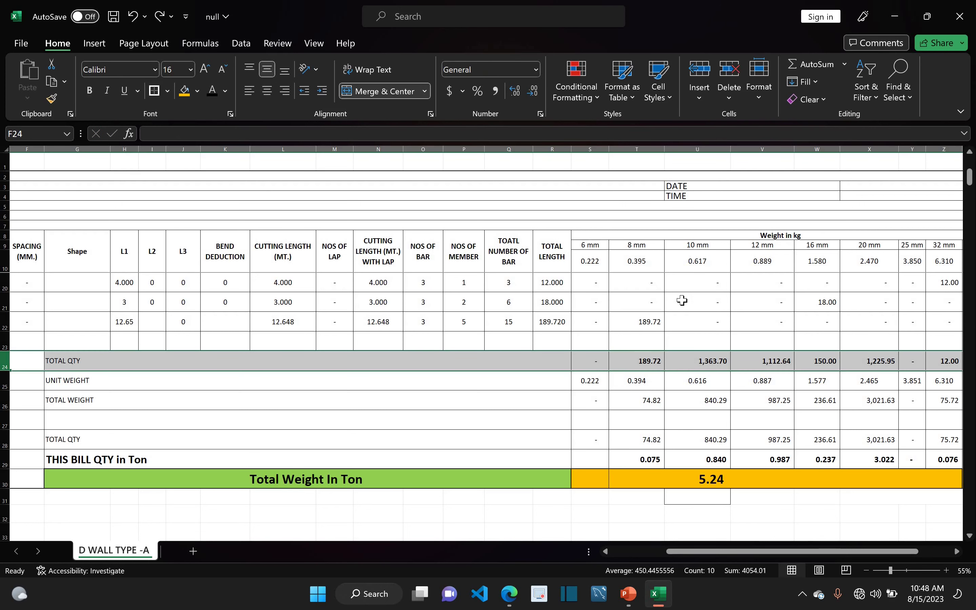
{"action": "left_click", "coordinate": [690, 361]}
{"action": "key", "text": "F2"}
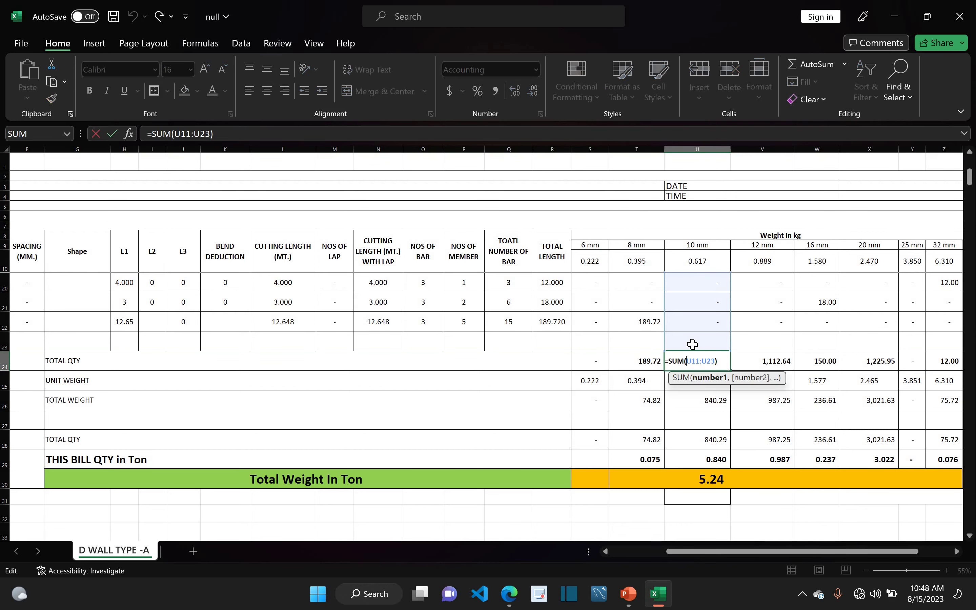
{"action": "scroll", "coordinate": [693, 344], "scroll_direction": "up", "scroll_amount": 3}
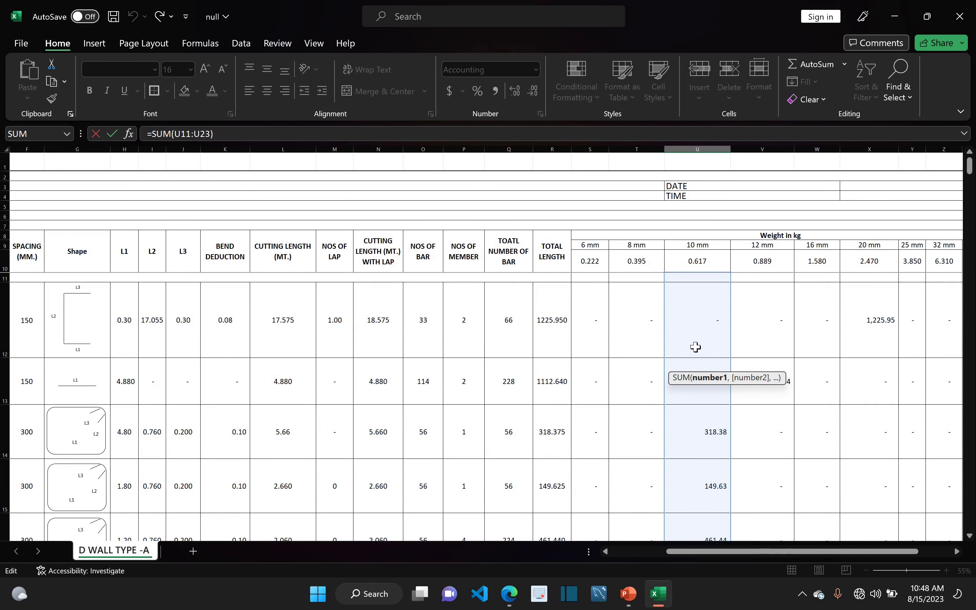
{"action": "scroll", "coordinate": [696, 347], "scroll_direction": "down", "scroll_amount": 3}
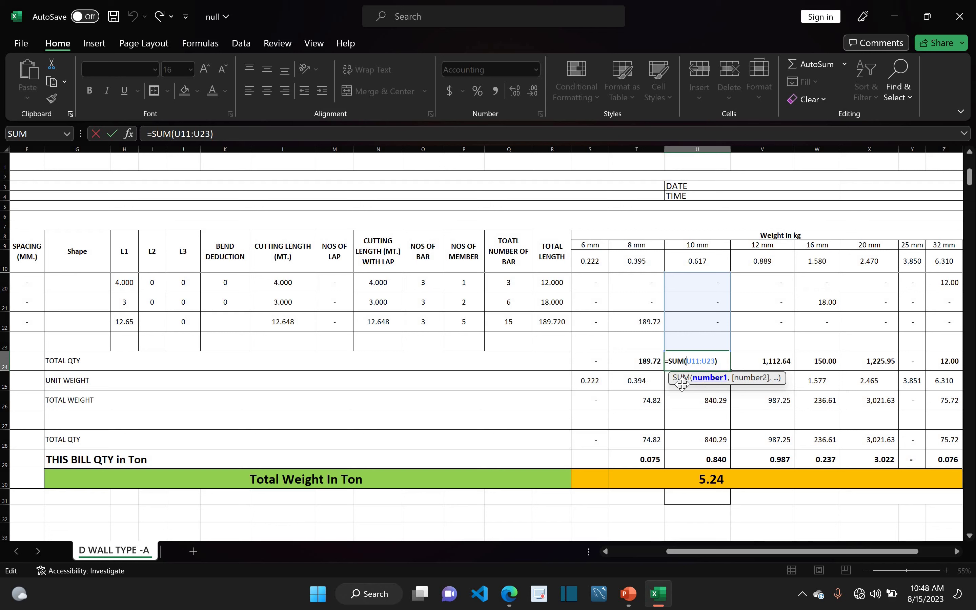
{"action": "key", "text": "Return"}
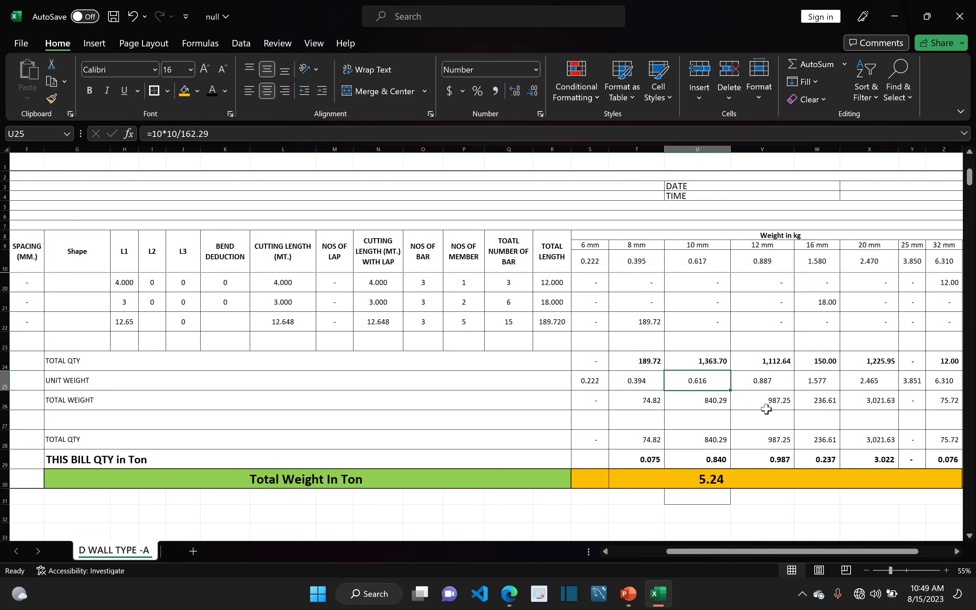
Check the SUM formulas of the first TOTAL QTY row from the 12 mm column through the 32 mm column
{"action": "left_click", "coordinate": [762, 360]}
{"action": "key", "text": "Right"}
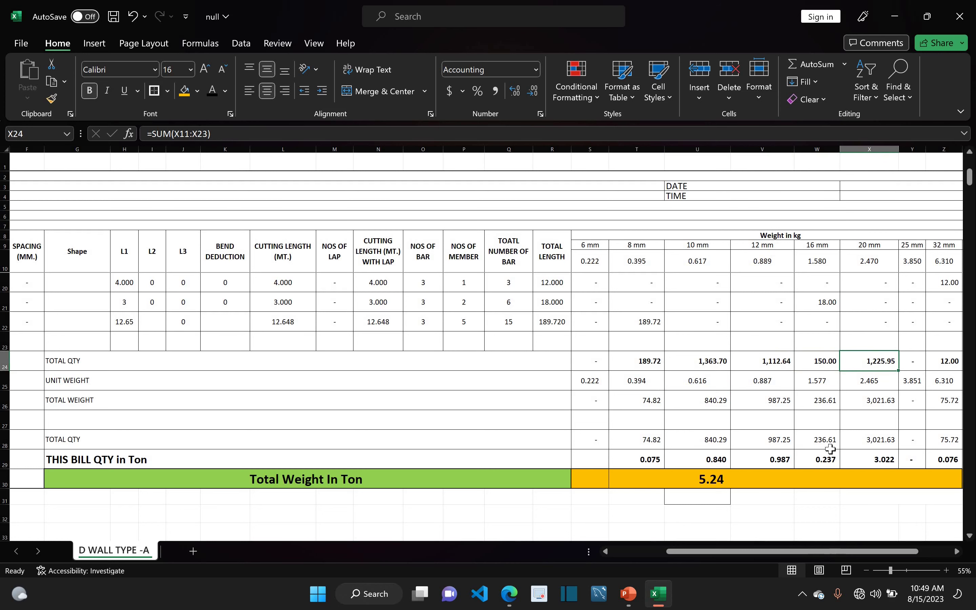
{"action": "left_click", "coordinate": [847, 363]}
{"action": "scroll", "coordinate": [849, 365], "scroll_direction": "right", "scroll_amount": 2}
{"action": "left_click", "coordinate": [849, 365]}
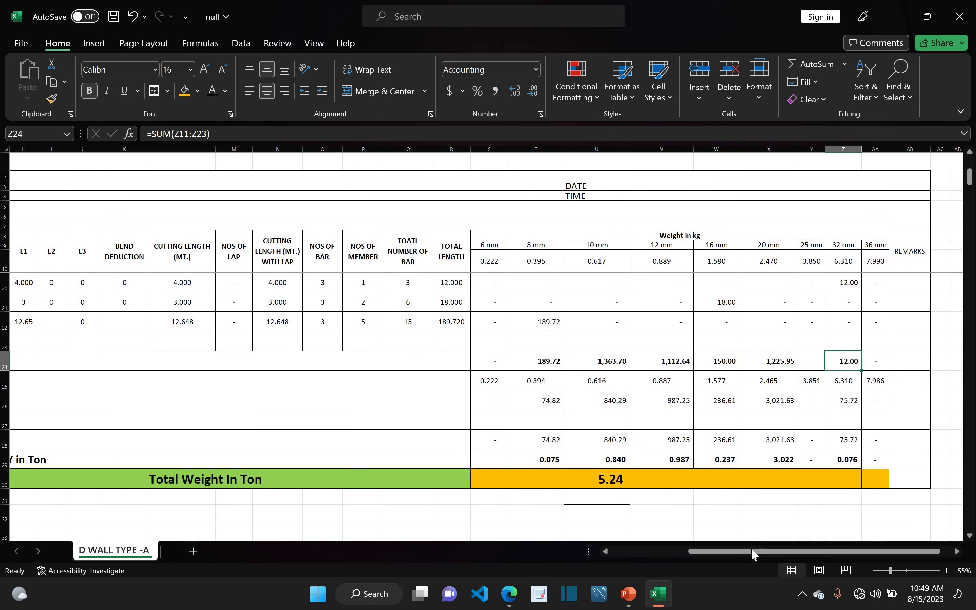
Go through the UNIT WEIGHT row's formulas, diameter squared divided by 162.29, from the 8 mm column to the 32 mm column
{"action": "left_click_drag", "start_coordinate": [751, 549], "coordinate": [716, 554]}
{"action": "left_click", "coordinate": [530, 384]}
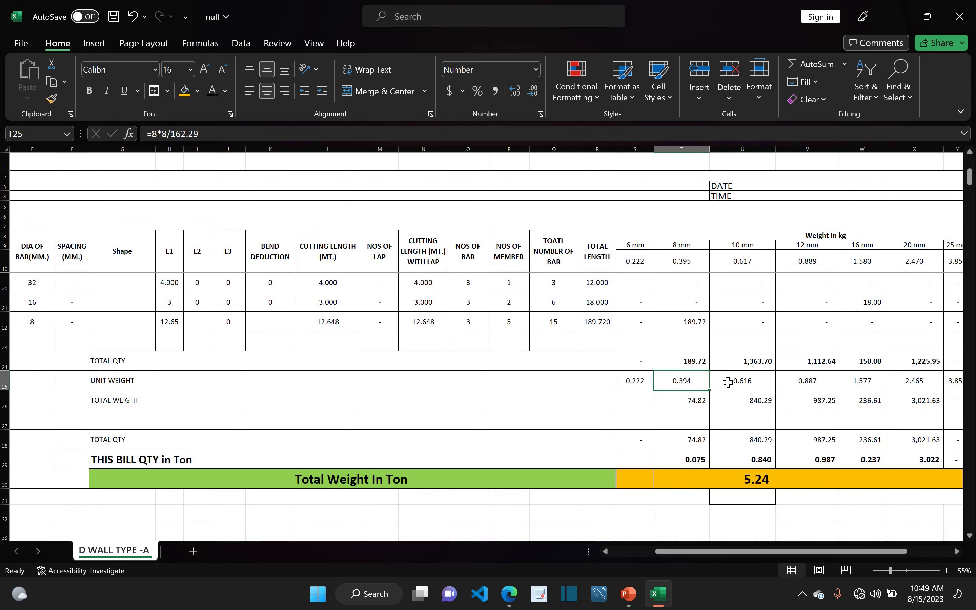
{"action": "key", "text": "Right"}
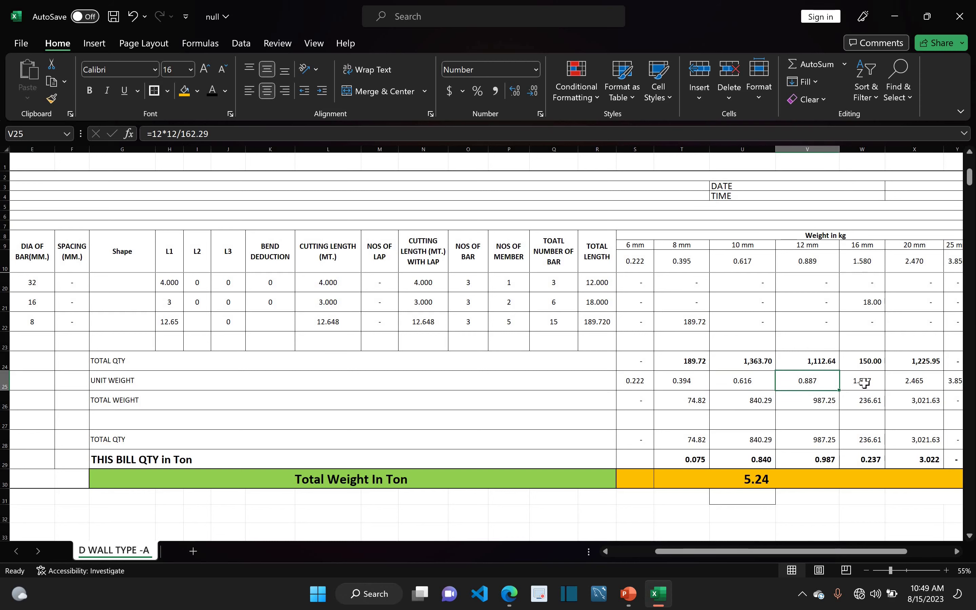
{"action": "key", "text": "Right"}
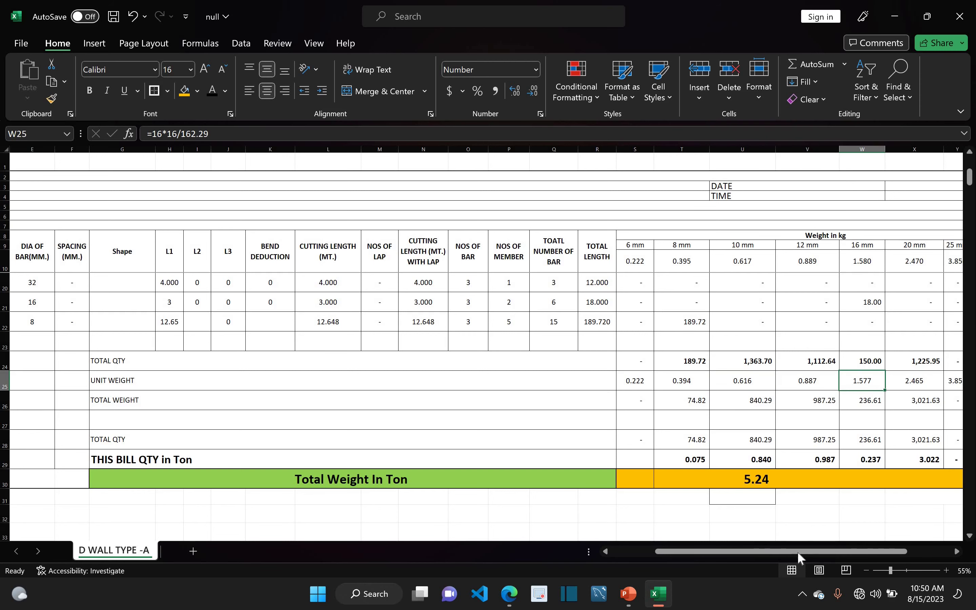
{"action": "left_click_drag", "start_coordinate": [780, 552], "coordinate": [792, 386]}
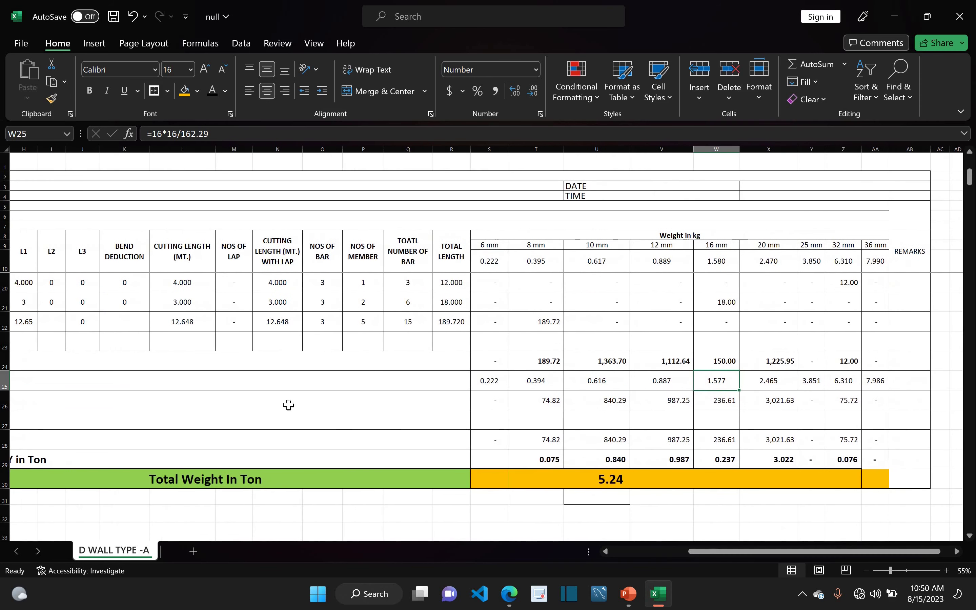
{"action": "key", "text": "Right"}
{"action": "key", "text": "Right"}
{"action": "key", "text": "Right"}
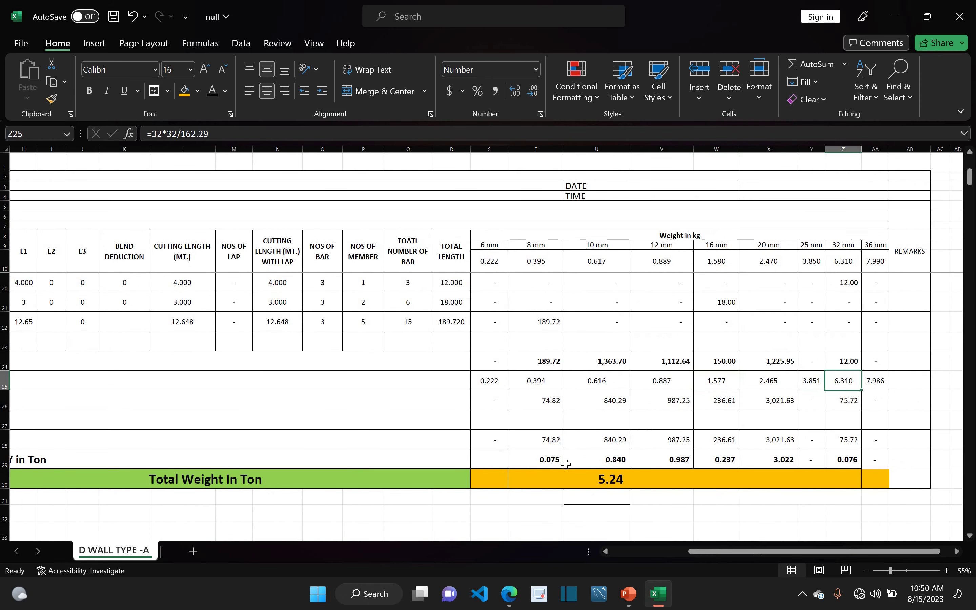
Review the TOTAL WEIGHT row's formulas multiplying total quantity by unit weight, in the 8 mm and 32 mm columns
{"action": "left_click", "coordinate": [660, 550]}
{"action": "left_click", "coordinate": [358, 408]}
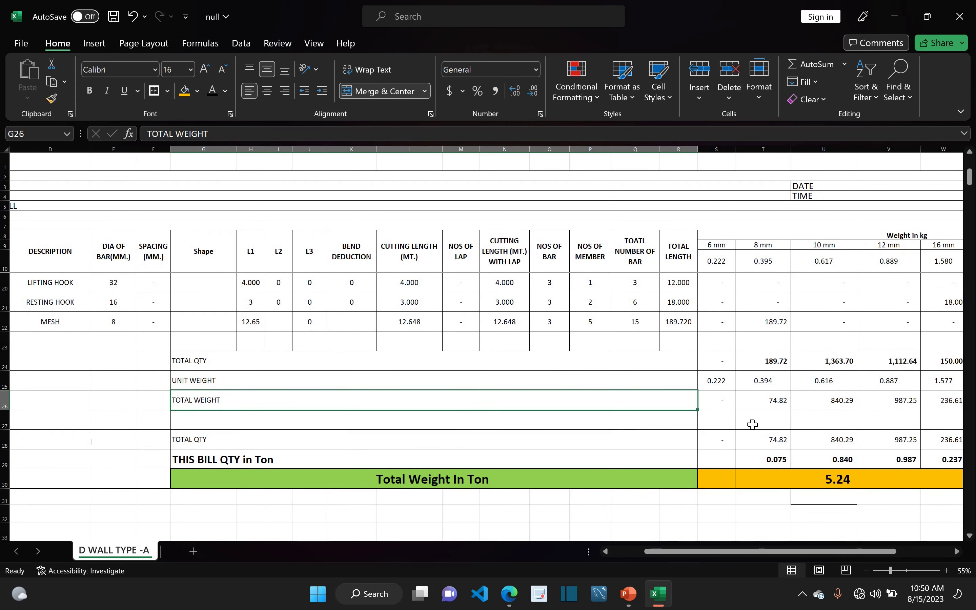
{"action": "left_click", "coordinate": [755, 400]}
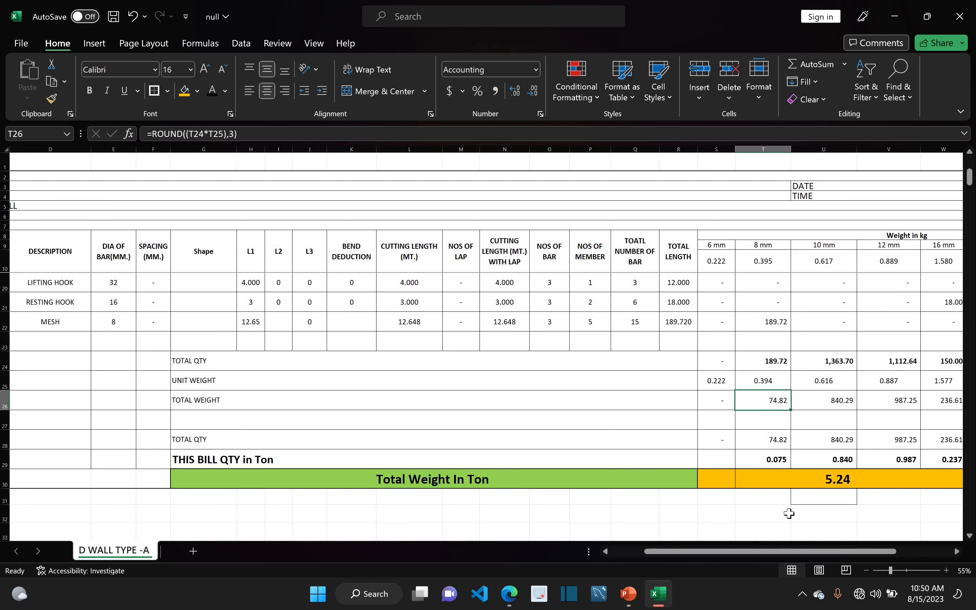
{"action": "scroll", "coordinate": [714, 403], "scroll_direction": "right", "scroll_amount": 3}
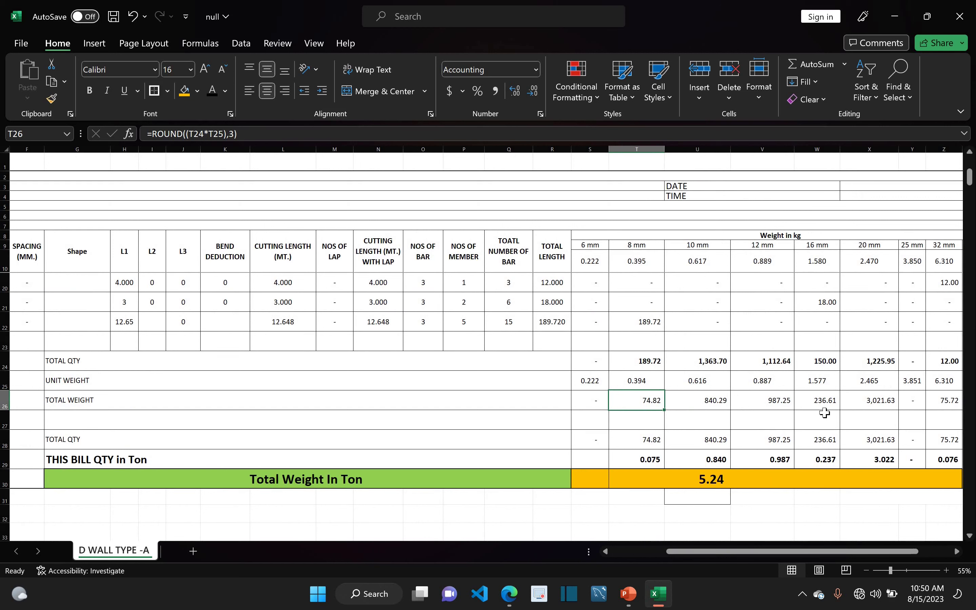
{"action": "left_click", "coordinate": [944, 402]}
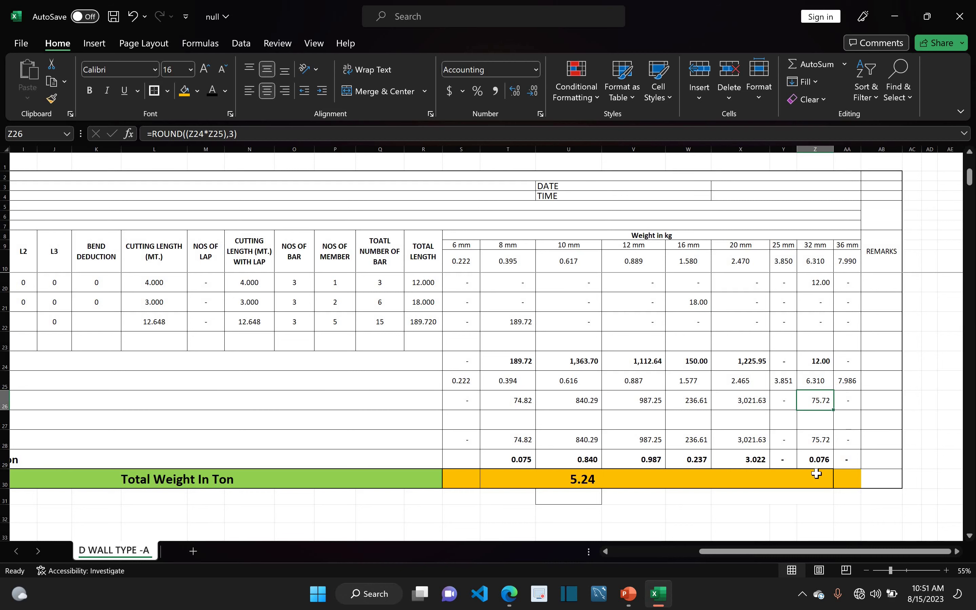
Compare the second TOTAL QTY row with the TOTAL WEIGHT row across the 8 mm, 10 mm and 12 mm columns
{"action": "left_click_drag", "start_coordinate": [817, 547], "coordinate": [762, 549]}
{"action": "left_click", "coordinate": [610, 440]}
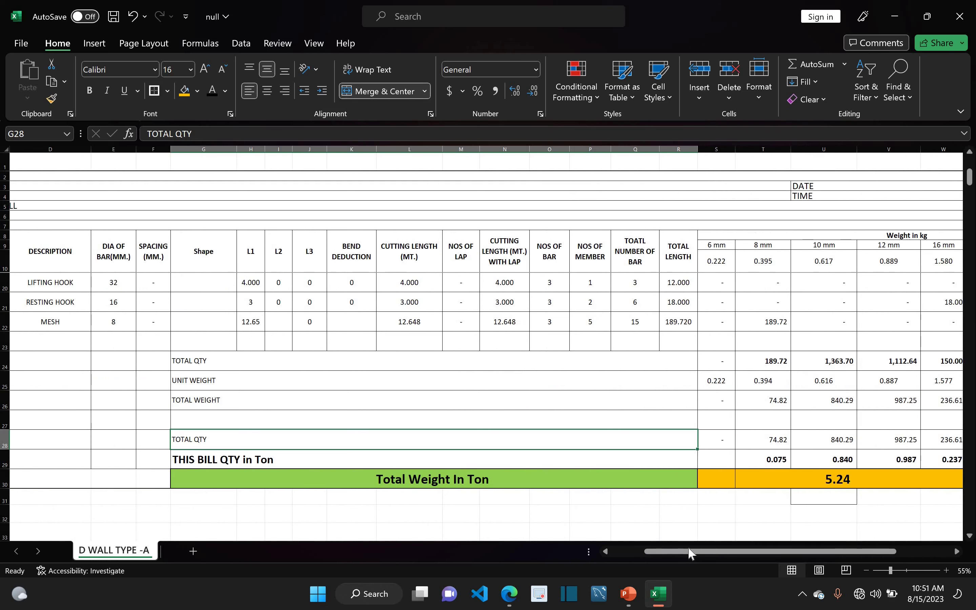
{"action": "left_click_drag", "start_coordinate": [689, 549], "coordinate": [714, 553]}
{"action": "left_click", "coordinate": [647, 405]}
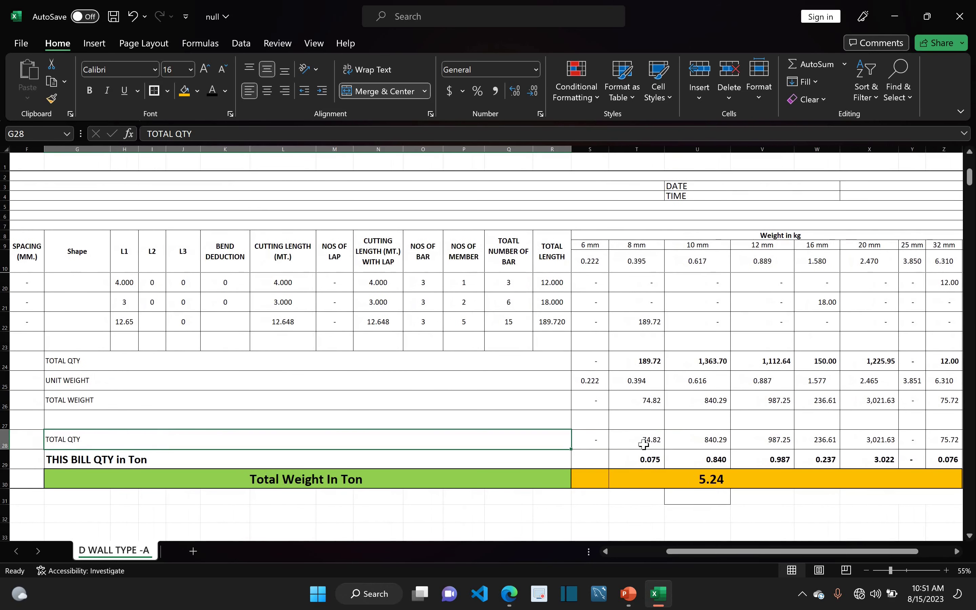
{"action": "left_click", "coordinate": [644, 445]}
{"action": "left_click", "coordinate": [704, 382]}
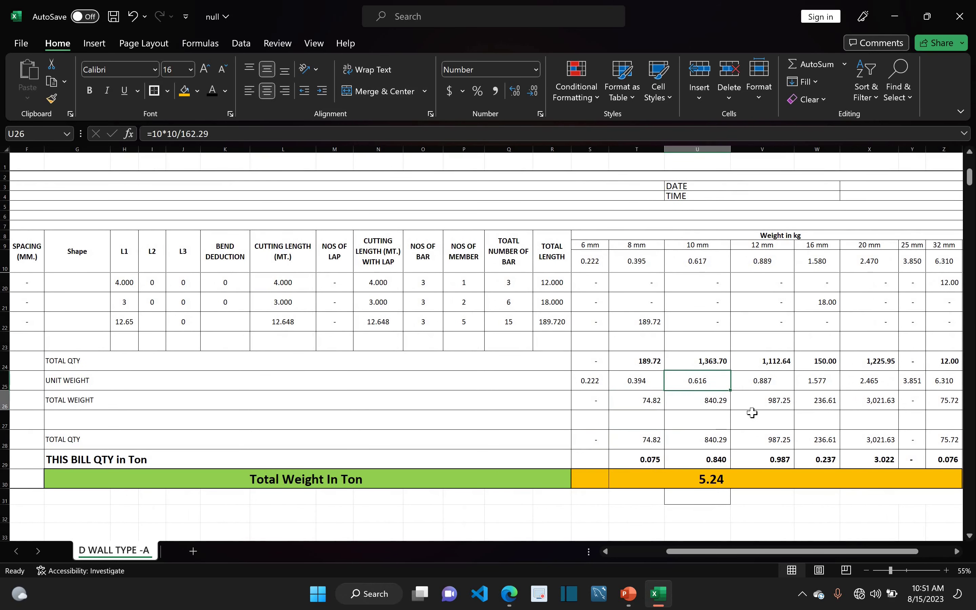
{"action": "left_click", "coordinate": [722, 402]}
{"action": "left_click", "coordinate": [724, 438]}
{"action": "left_click", "coordinate": [758, 401]}
{"action": "left_click", "coordinate": [756, 439]}
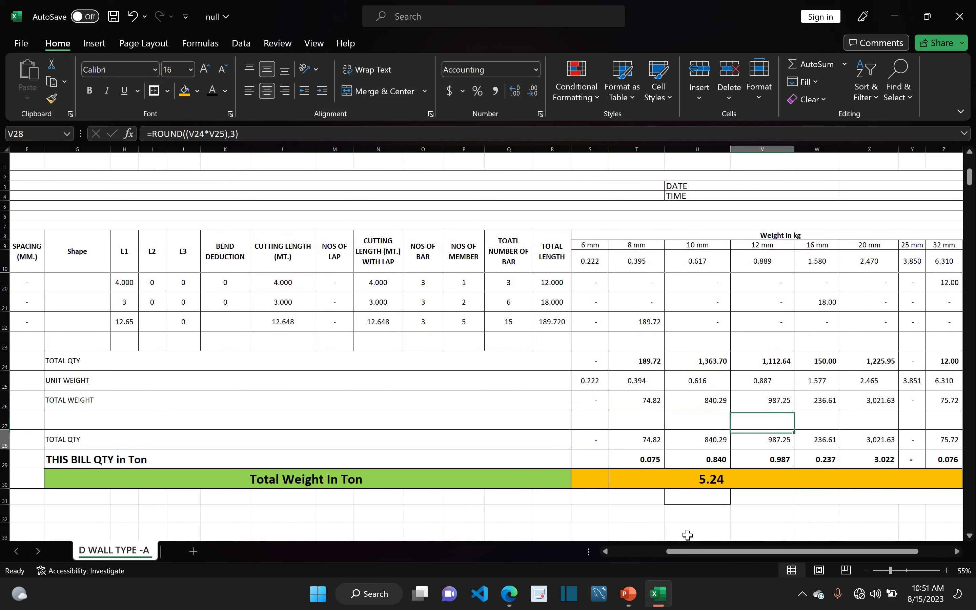
{"action": "left_click_drag", "start_coordinate": [714, 556], "coordinate": [736, 556]}
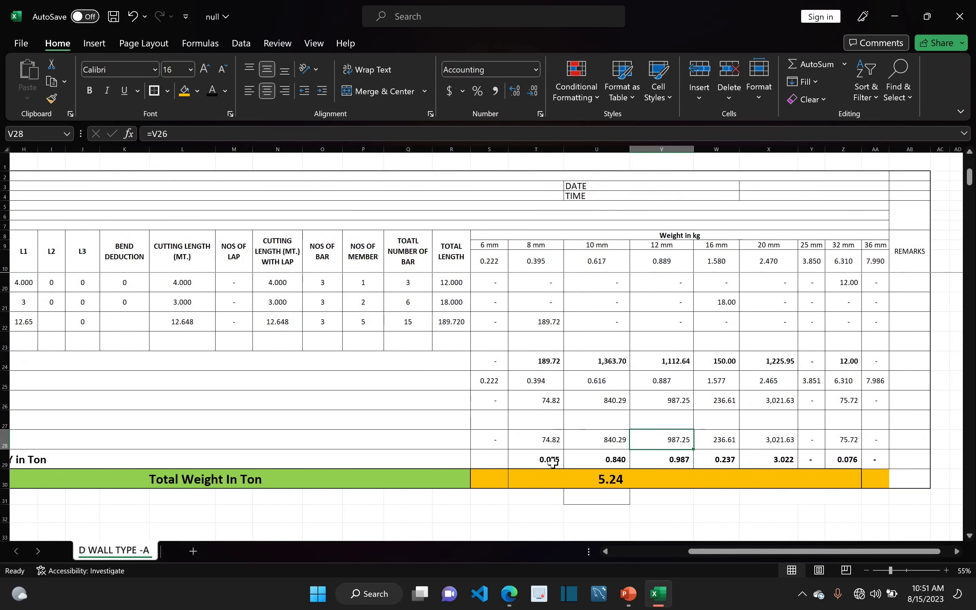
Examine the 8 mm formula in the THIS BILL QTY in Ton row, and review the row's values across the diameters
{"action": "left_click_drag", "start_coordinate": [688, 550], "coordinate": [592, 462]}
{"action": "left_click", "coordinate": [592, 462]}
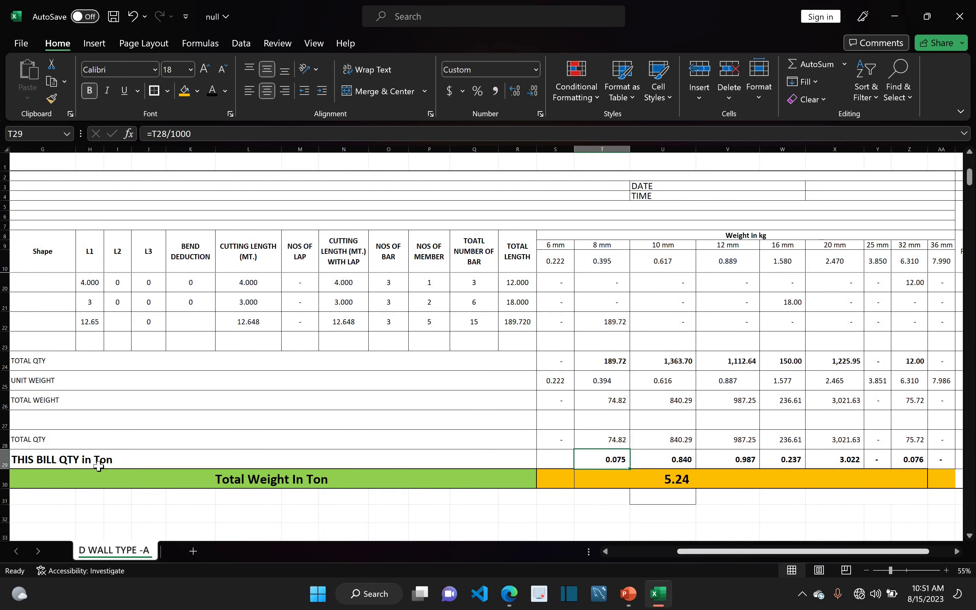
{"action": "scroll", "coordinate": [99, 467], "scroll_direction": "left", "scroll_amount": 3}
{"action": "scroll", "coordinate": [100, 467], "scroll_direction": "right", "scroll_amount": 1}
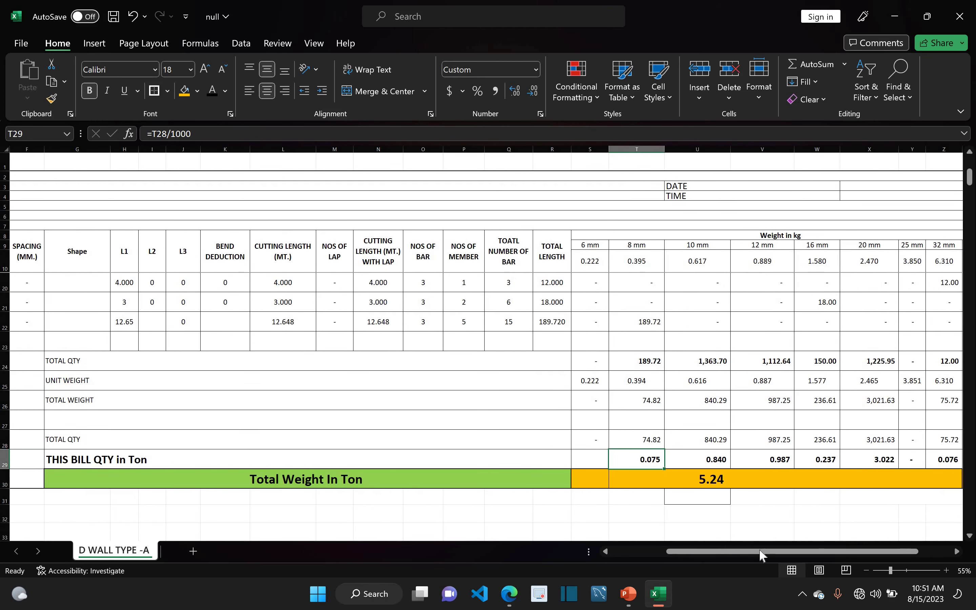
{"action": "scroll", "coordinate": [253, 489], "scroll_direction": "right", "scroll_amount": 3}
{"action": "scroll", "coordinate": [253, 490], "scroll_direction": "left", "scroll_amount": 1}
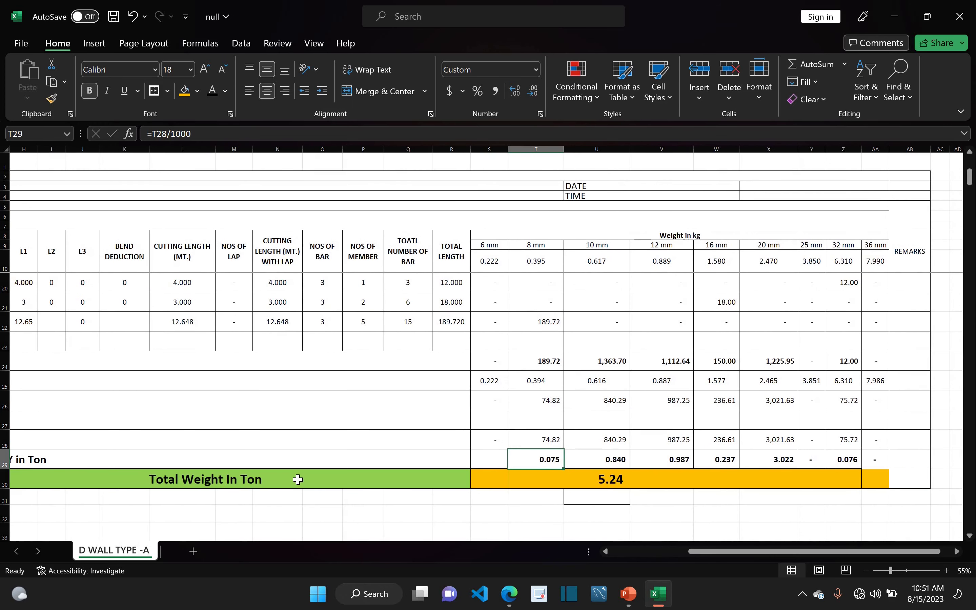
Inspect the Total Weight In Ton formula without editing it, and switch to the Diaphragm Wall - BBS title slide in PowerPoint
{"action": "left_click", "coordinate": [299, 479]}
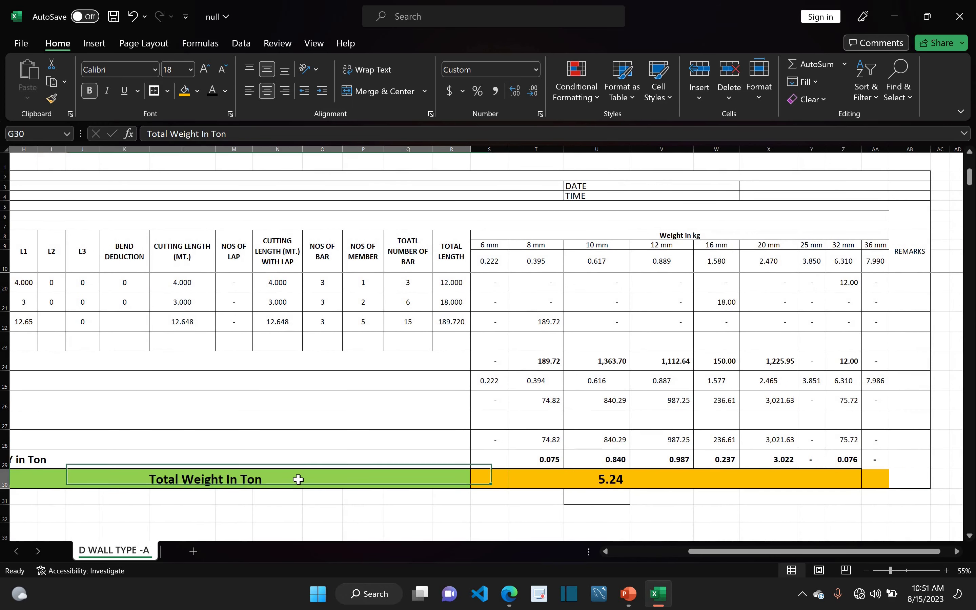
{"action": "double_click", "coordinate": [546, 483]}
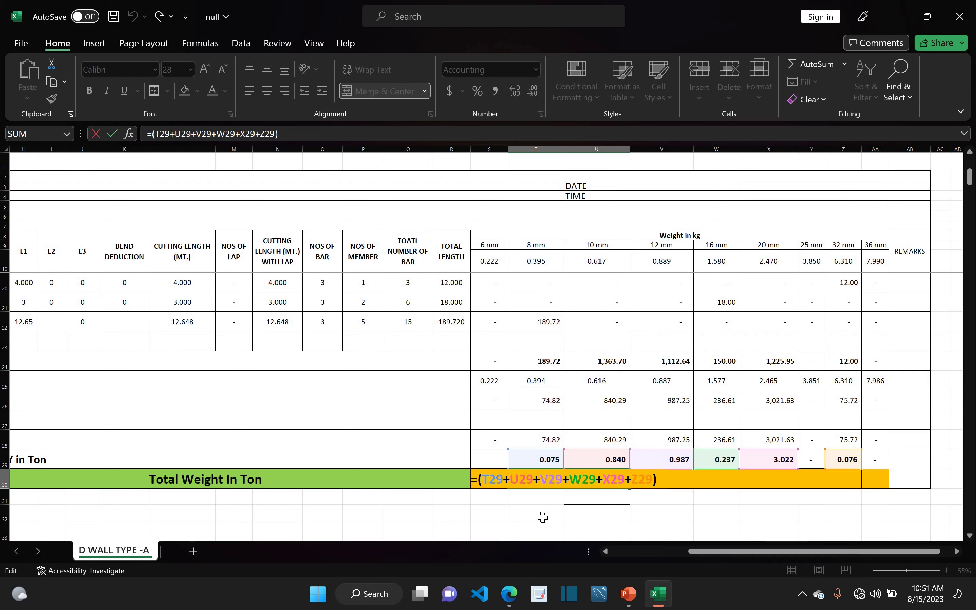
{"action": "key", "text": "Return"}
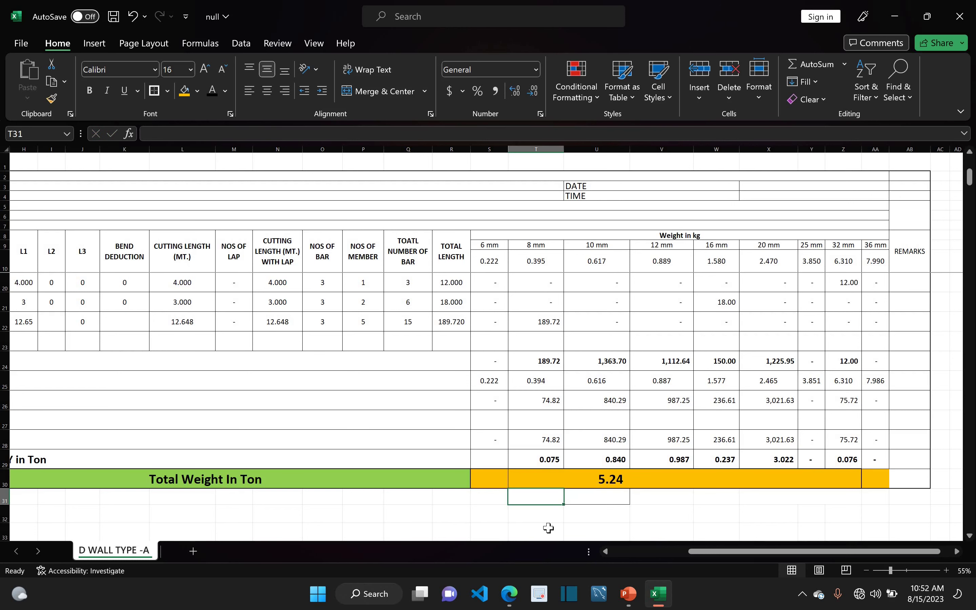
{"action": "key", "text": "Up"}
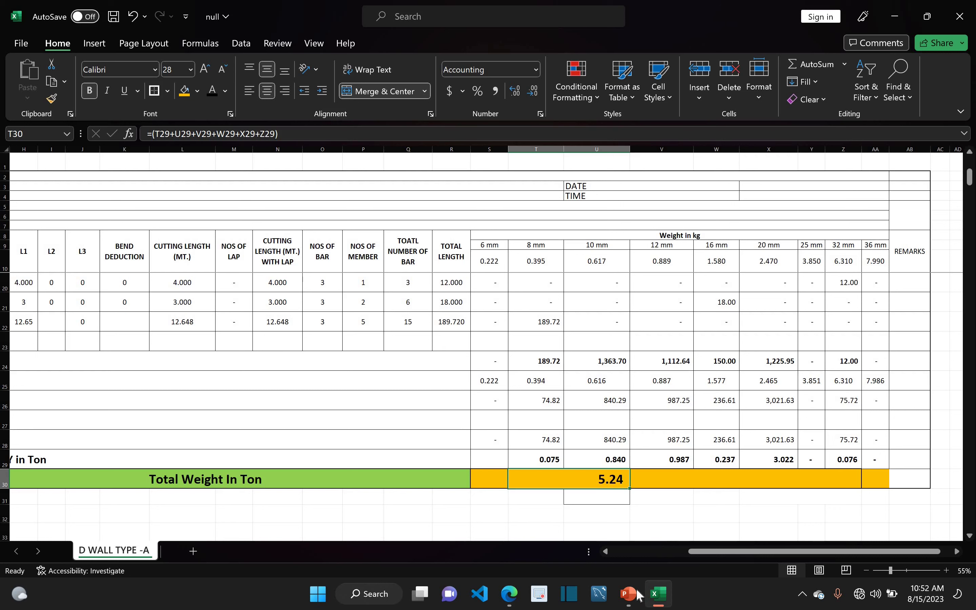
{"action": "mouse_move", "coordinate": [630, 594]}
{"action": "left_click", "coordinate": [689, 523]}
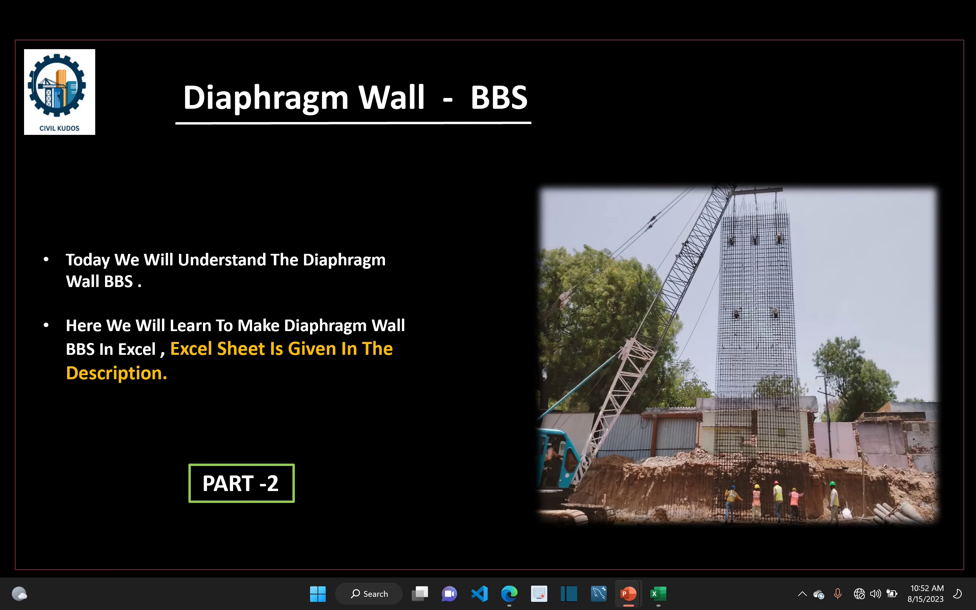